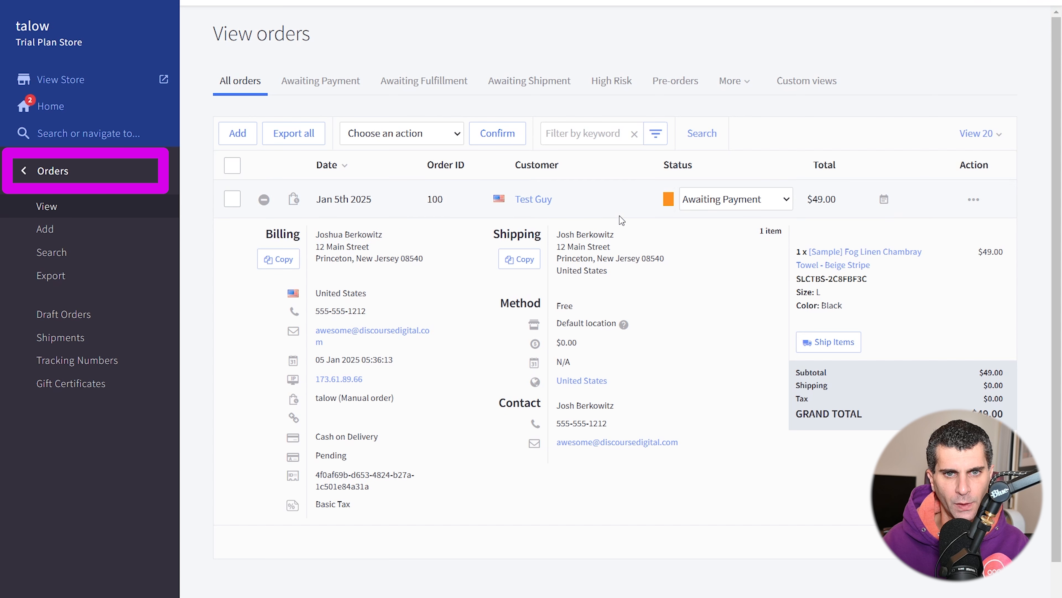
- Collapse order 100's expanded details and start adding a new order
left_click(264, 200)
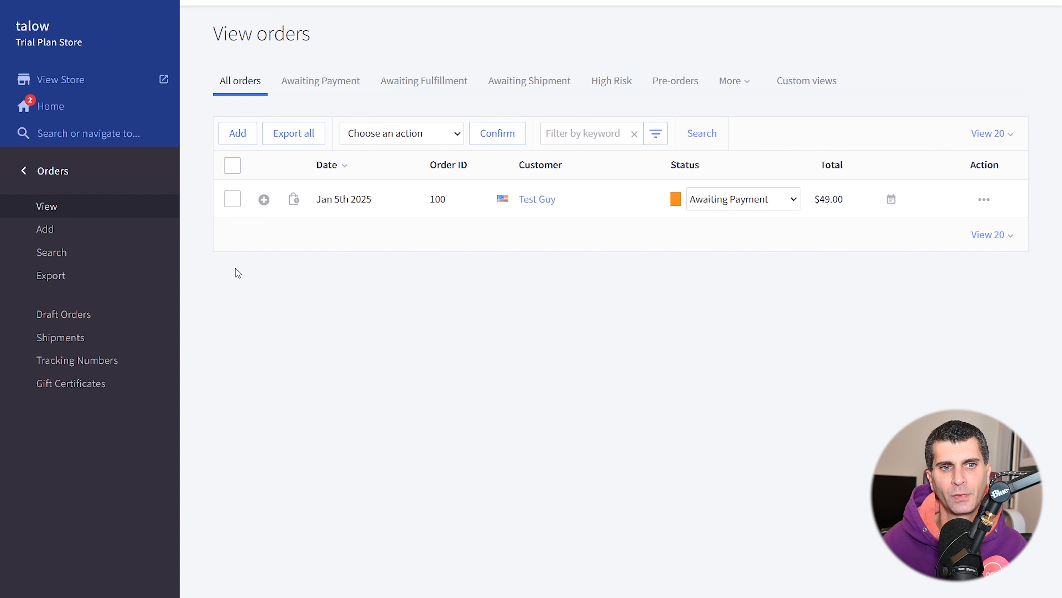
left_click(239, 134)
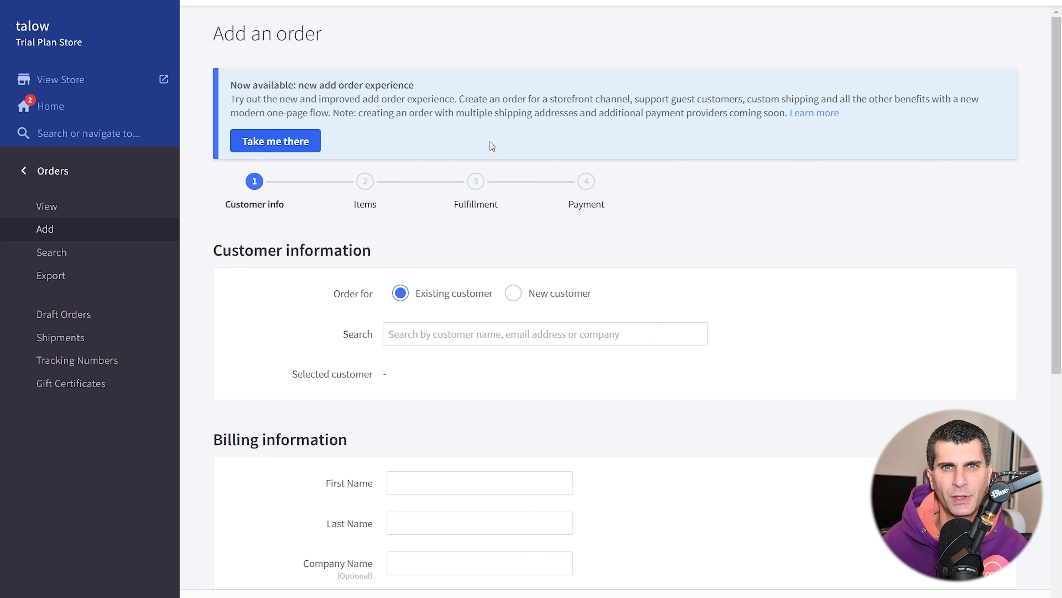
- On the one-page order form, search 'test' and attach the existing test customer to the order
left_click(258, 141)
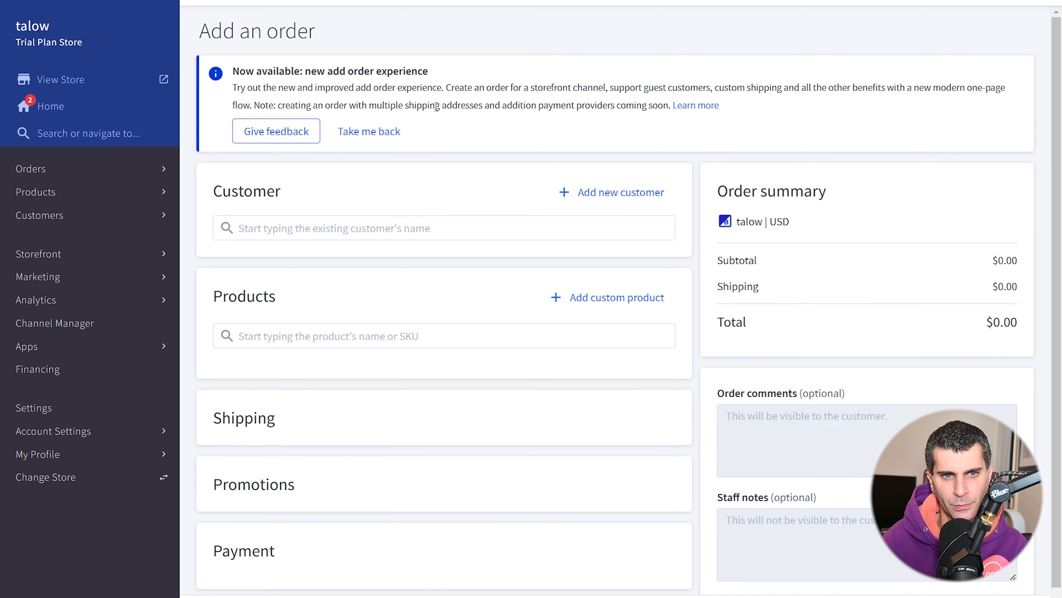
left_click(340, 233)
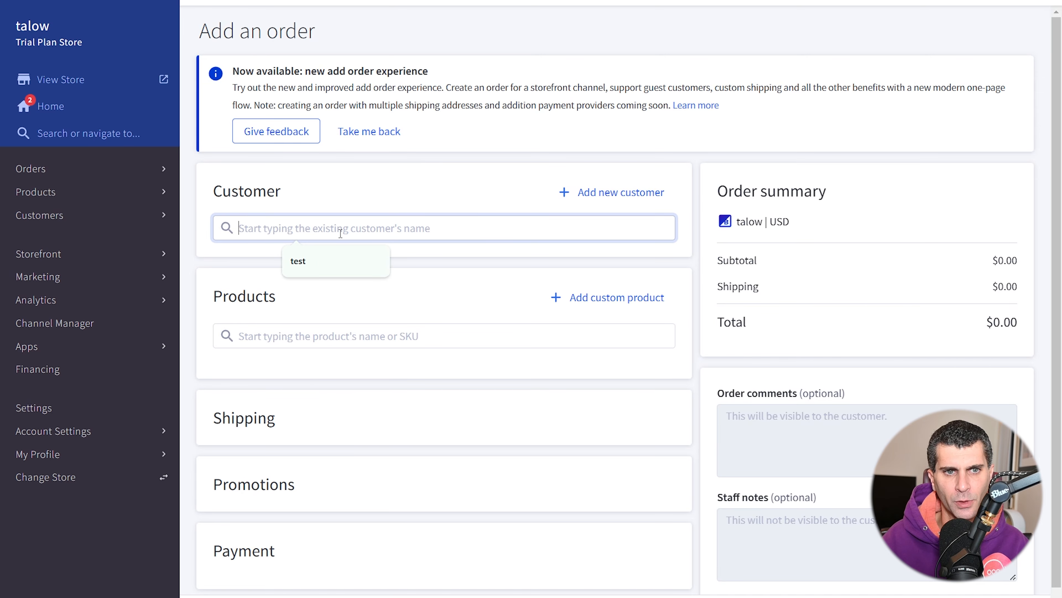
type("test")
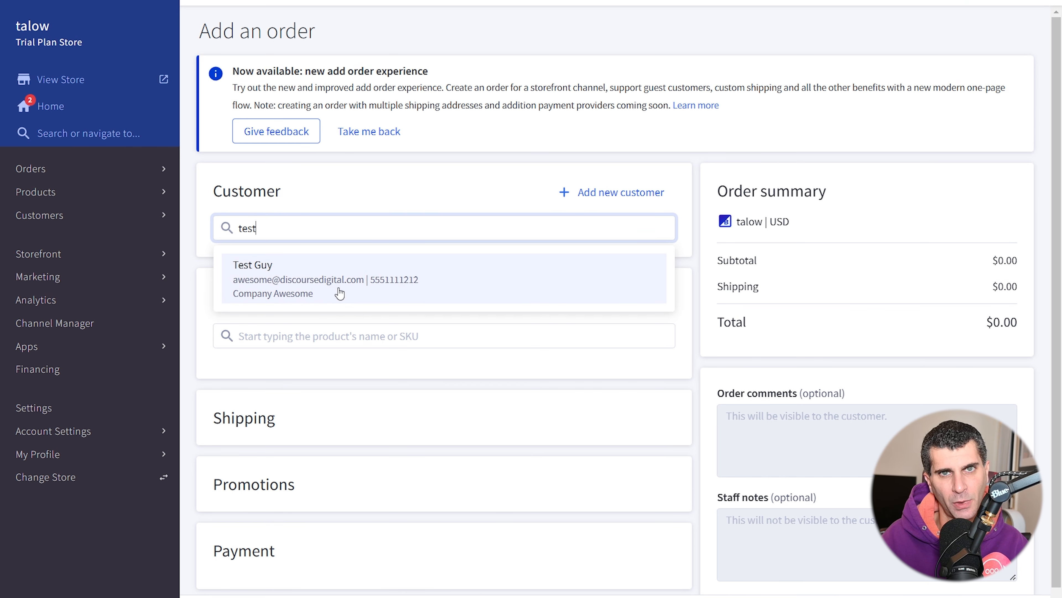
left_click(339, 293)
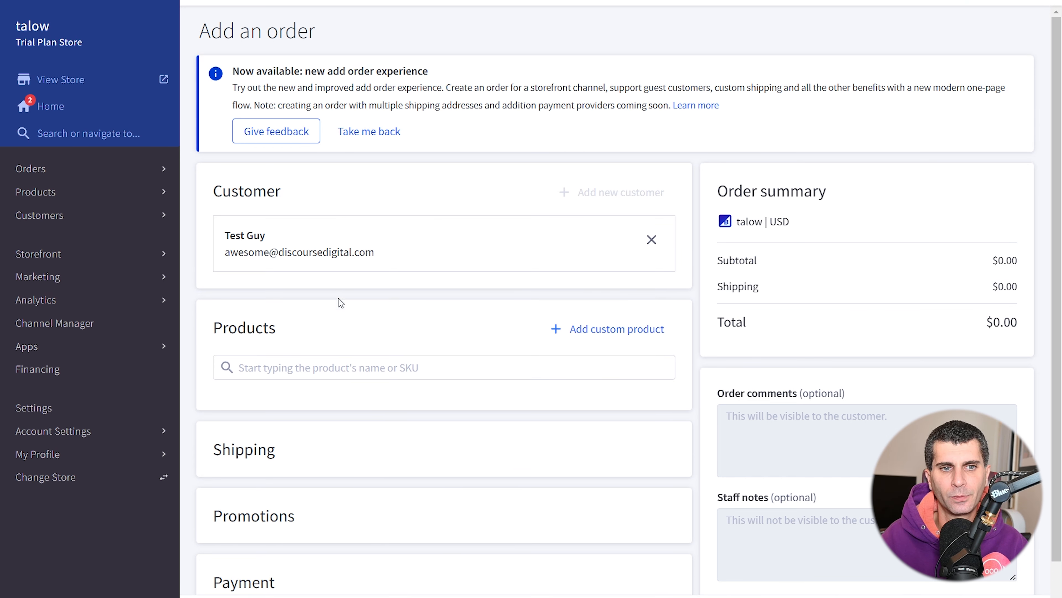
left_click(338, 368)
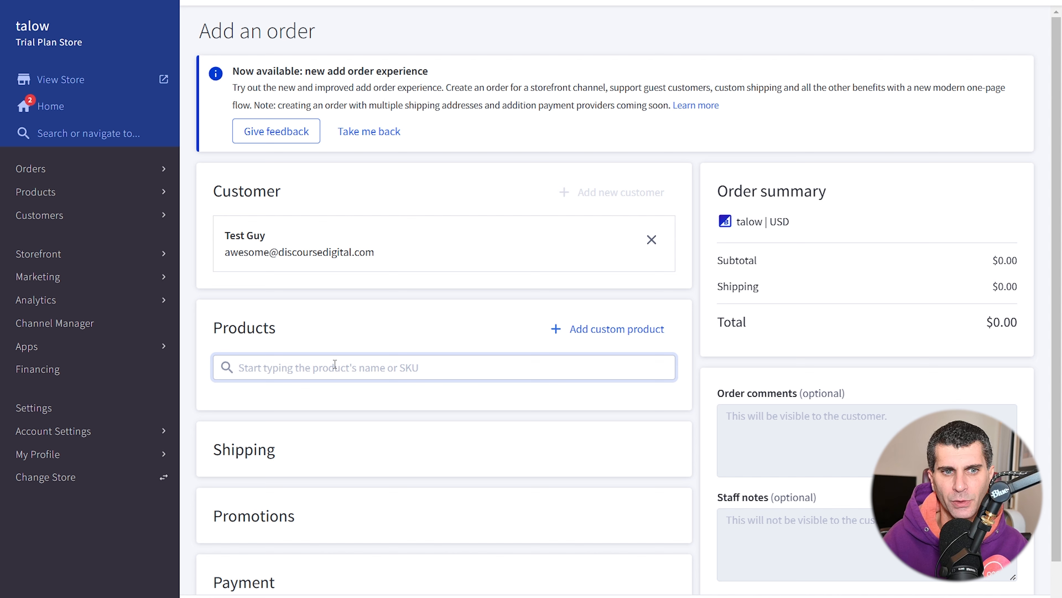
- Add 2 Orbit Terrarium - Large and a size L, Black Fog Linen Chambray Towel, totalling $267.00
type("sample")
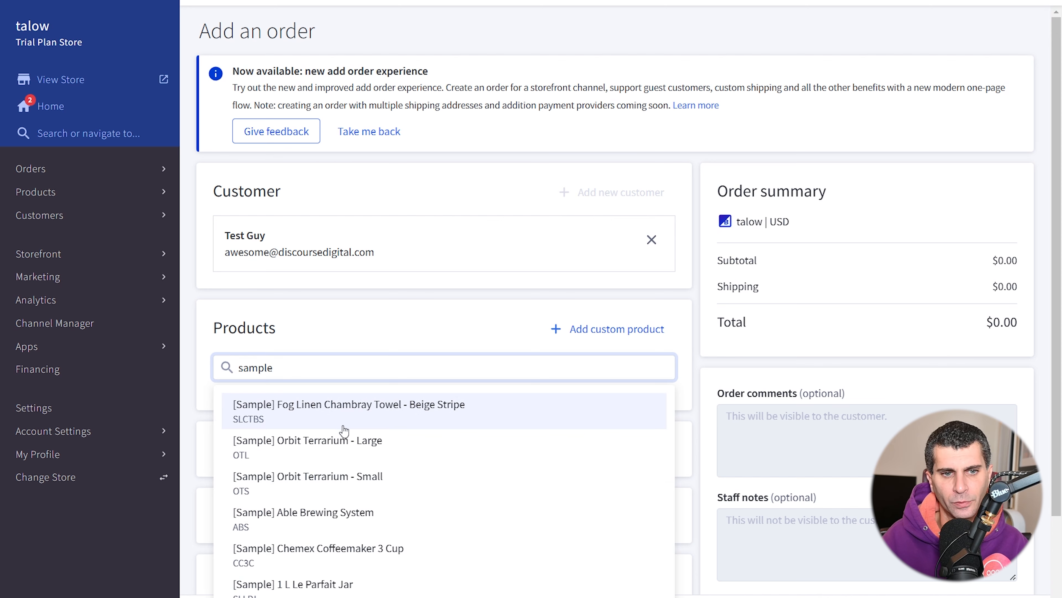
left_click(342, 438)
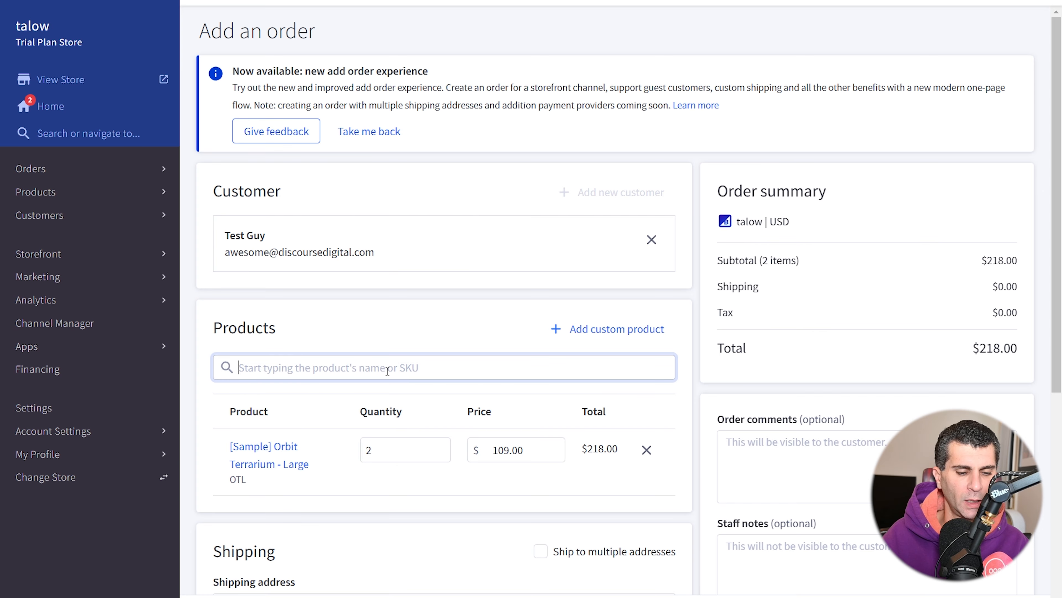
type("sample")
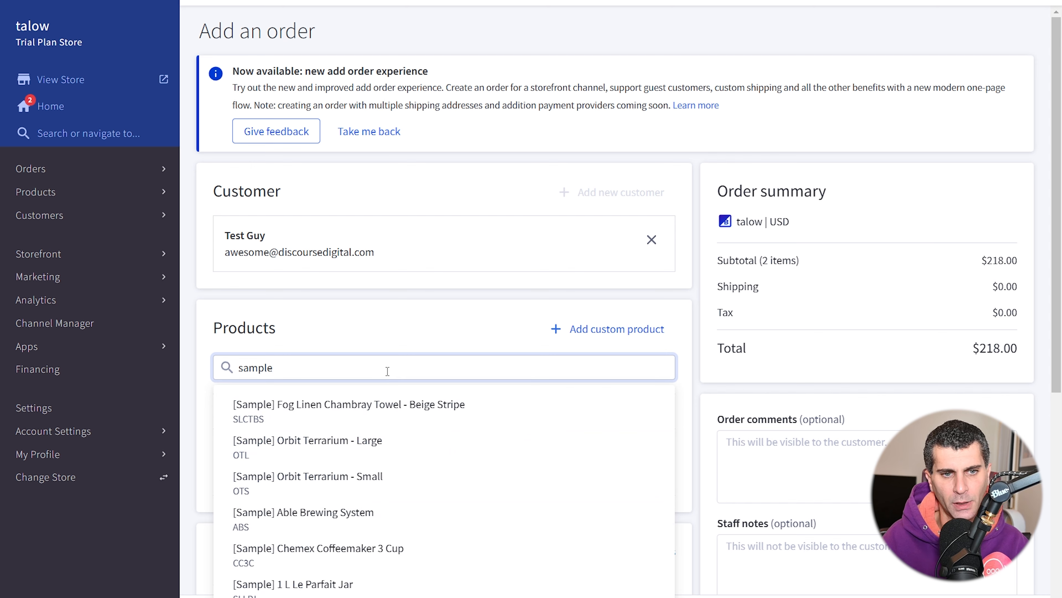
left_click(386, 405)
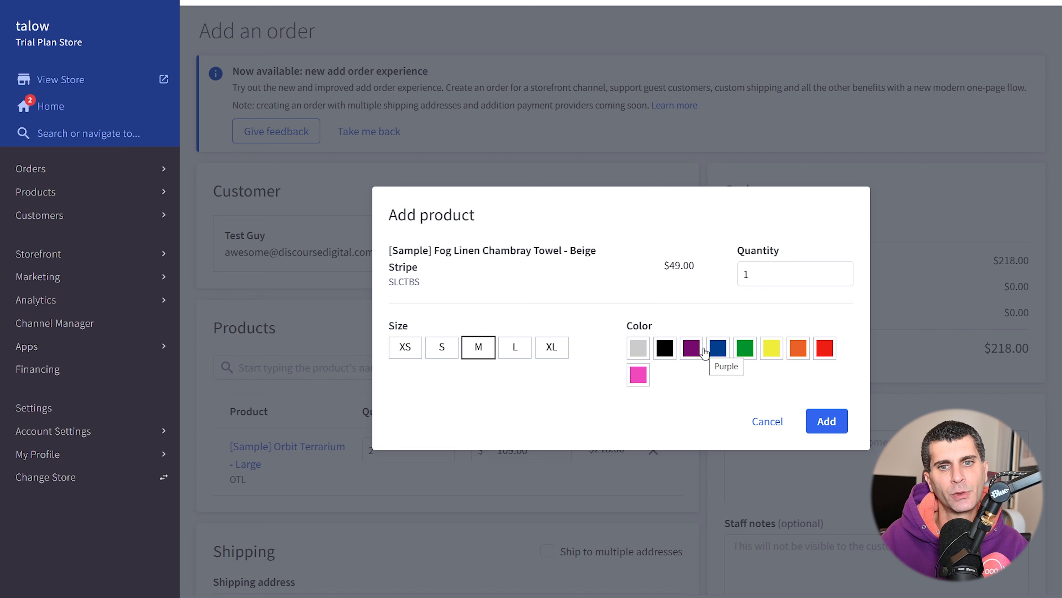
left_click(512, 350)
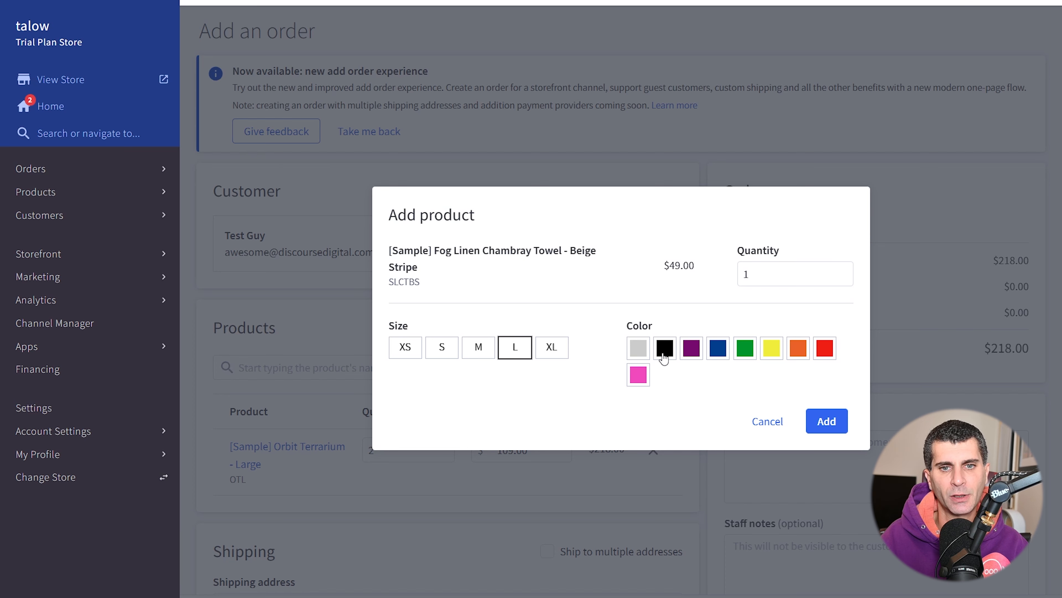
left_click(664, 348)
left_click(826, 421)
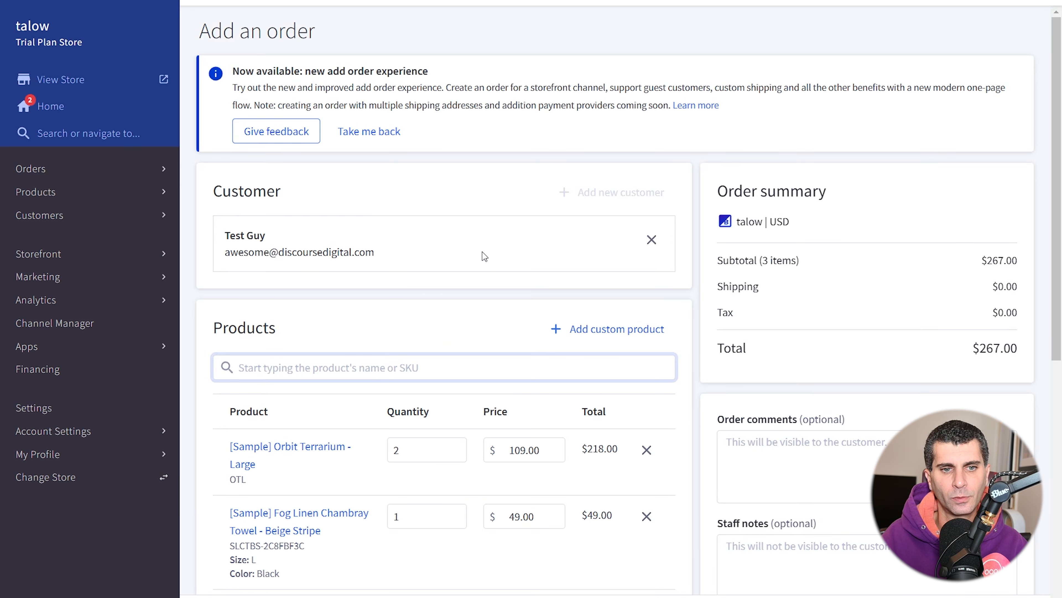
scroll(600, 241, "down", 5)
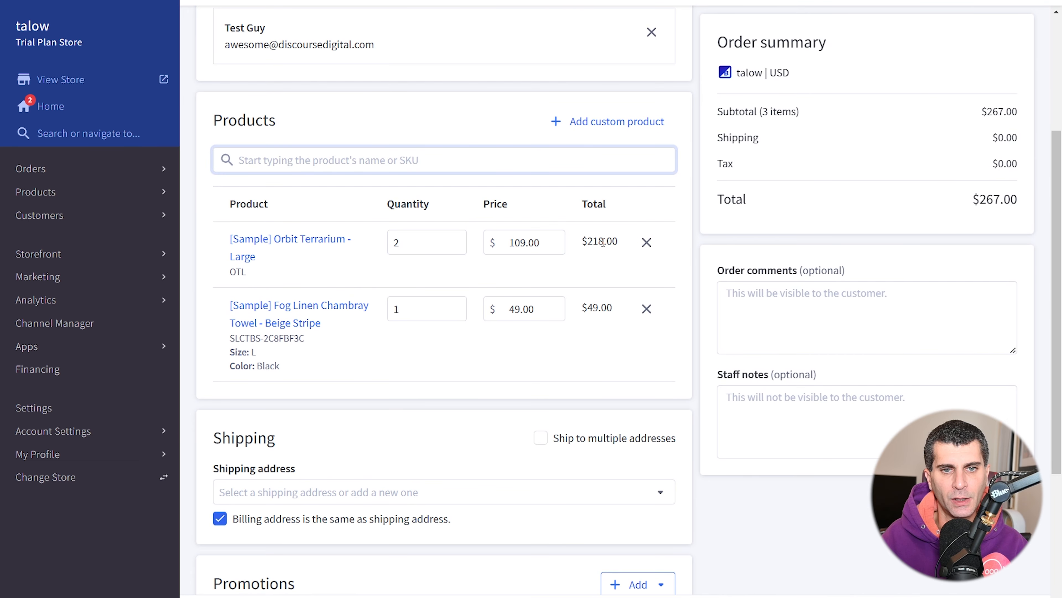
- Change the terrarium price to $45.00 and the towel price to $25.00
left_click(503, 247)
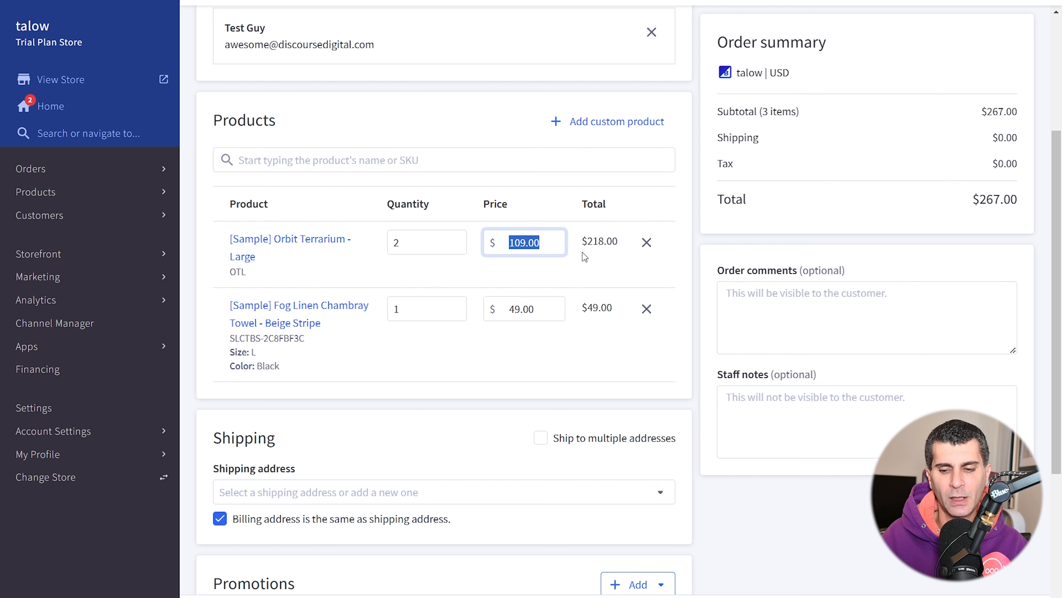
type("45")
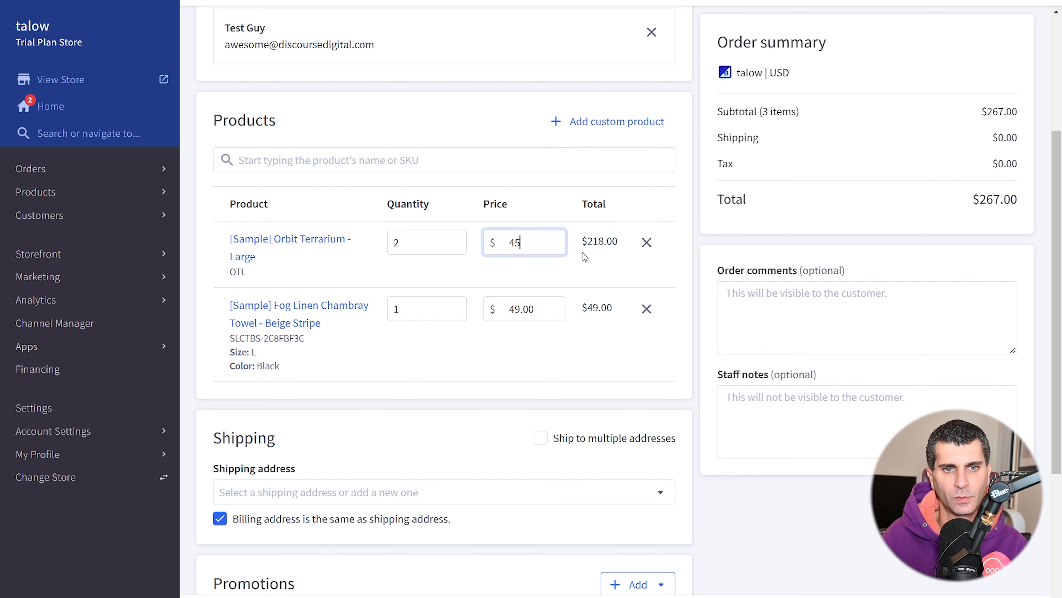
left_click(561, 302)
left_click(828, 359)
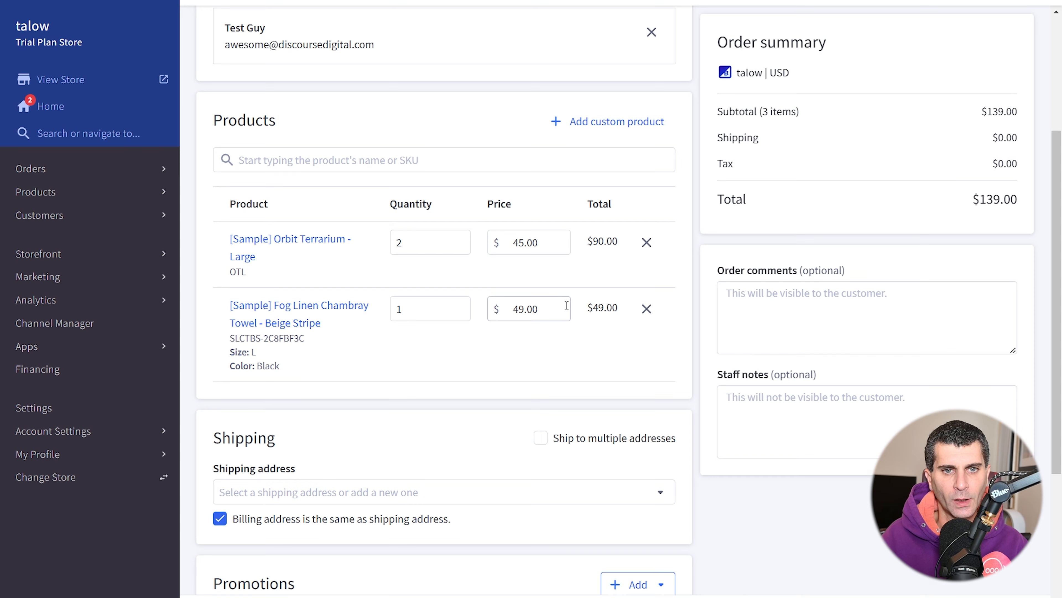
type("25")
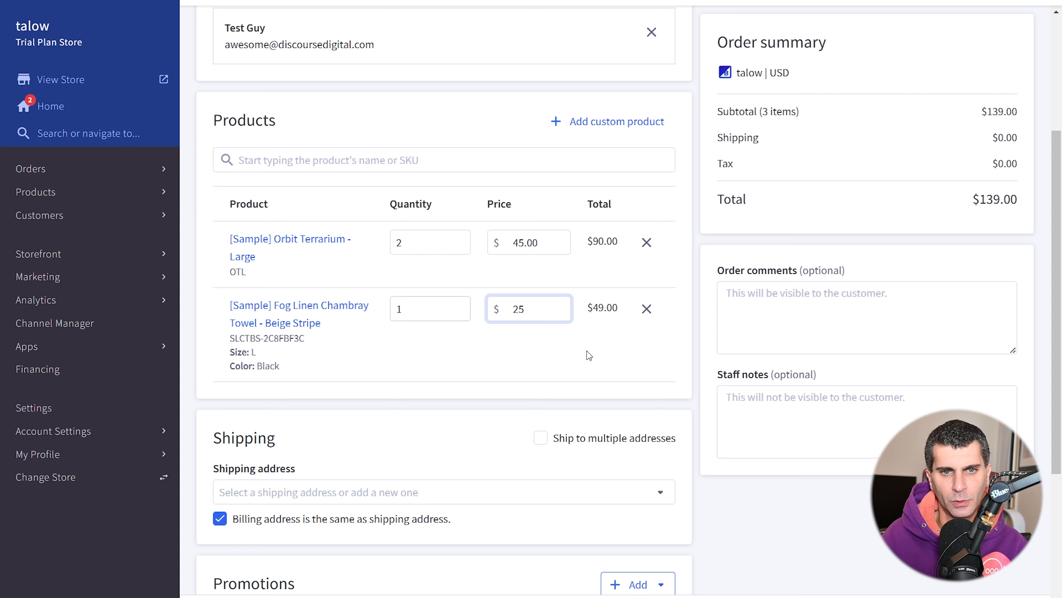
left_click(602, 360)
left_click(828, 354)
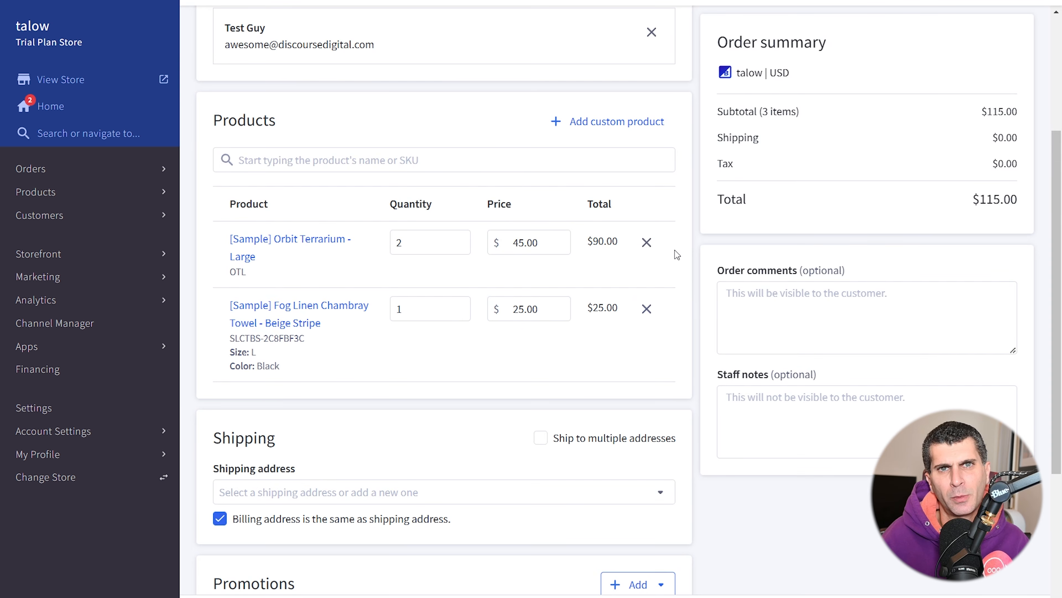
scroll(675, 250, "down", 6)
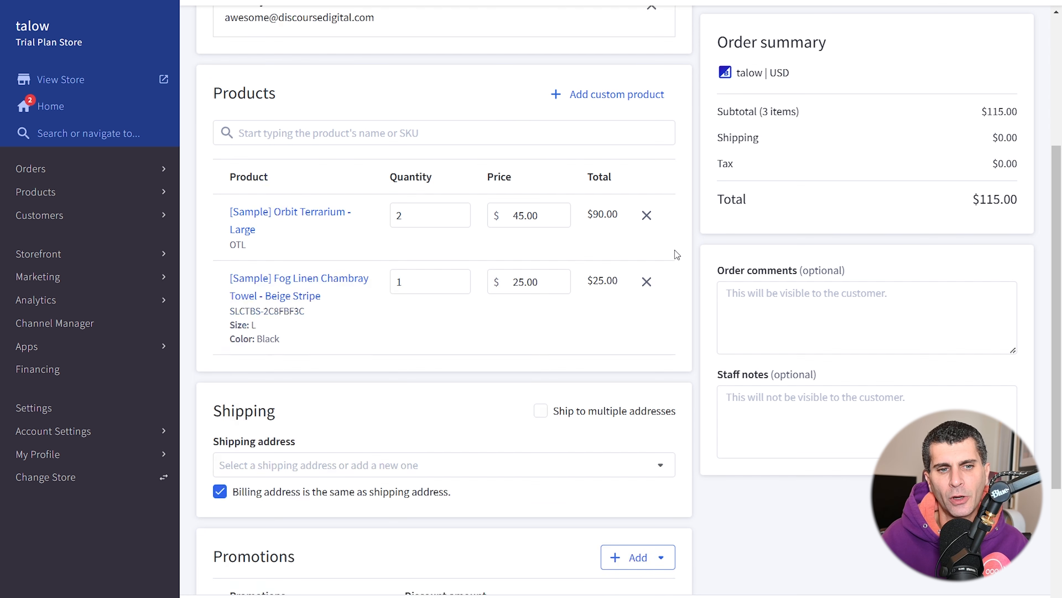
scroll(635, 280, "up", 3)
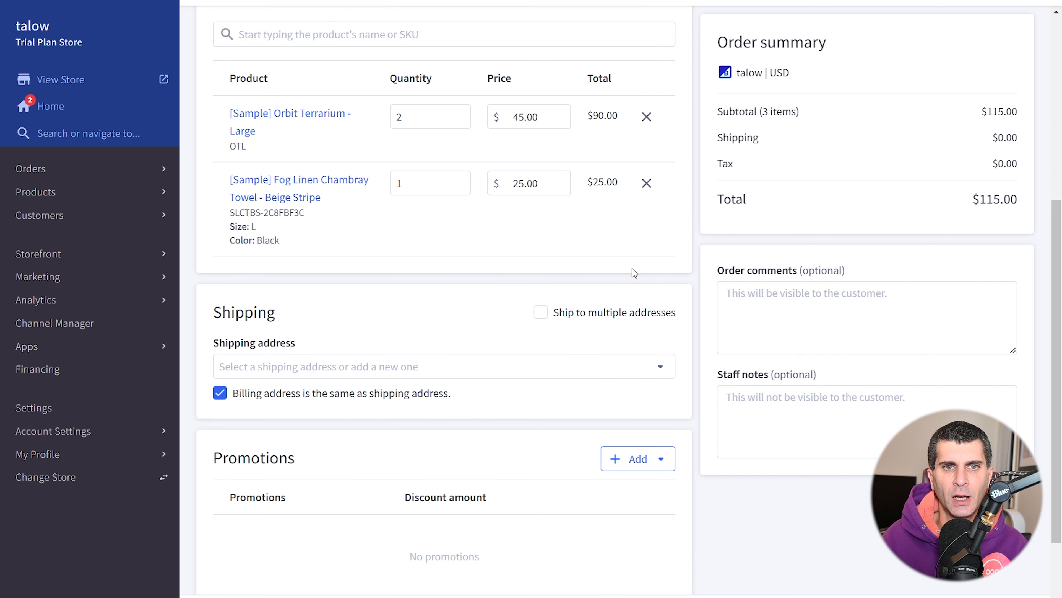
scroll(524, 452, "down", 3)
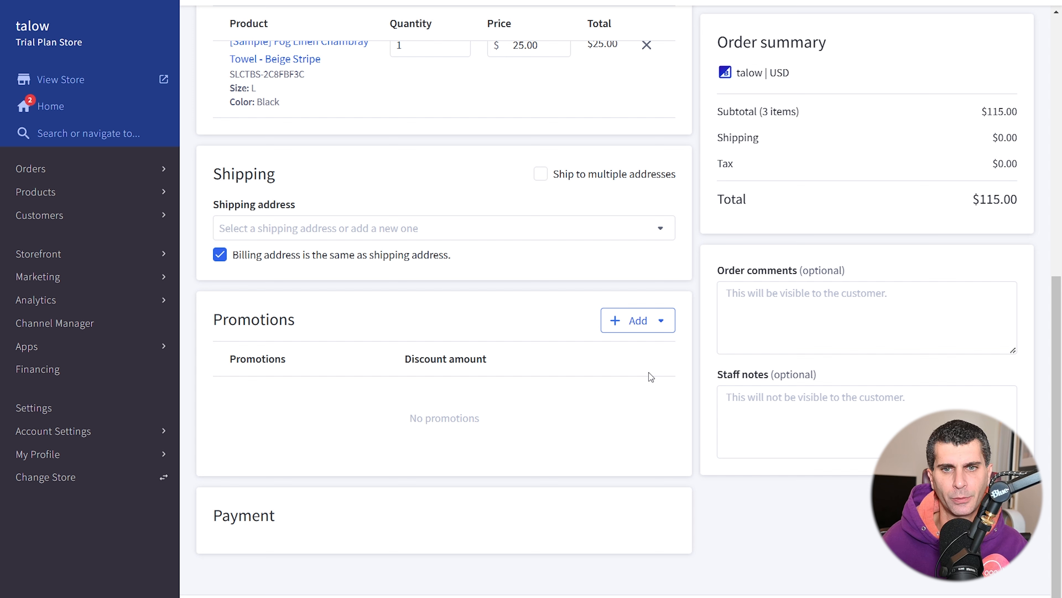
- Use the customer's saved address as the order's shipping address
left_click(419, 227)
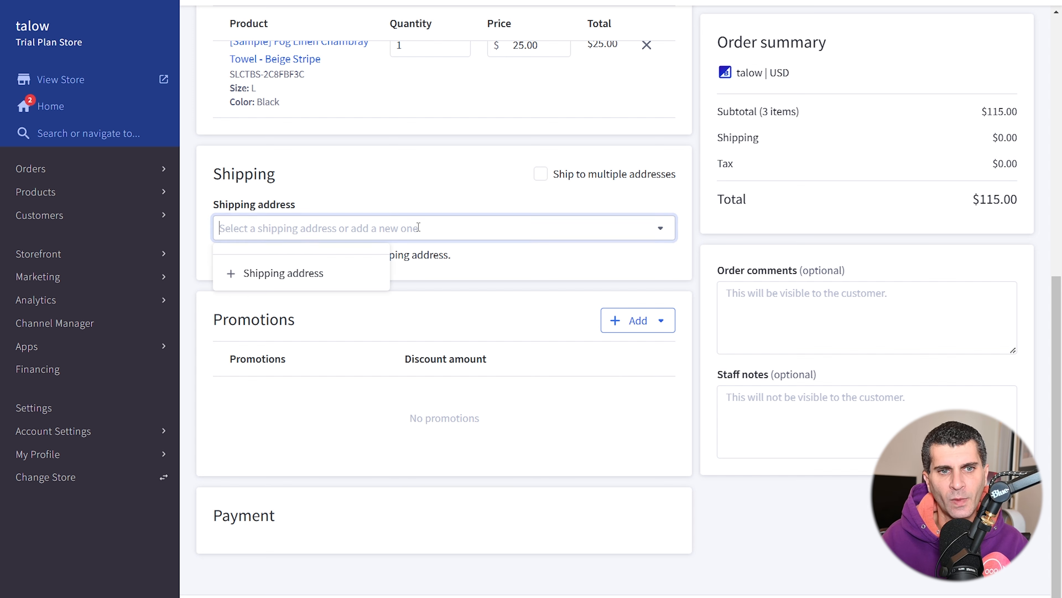
left_click(269, 275)
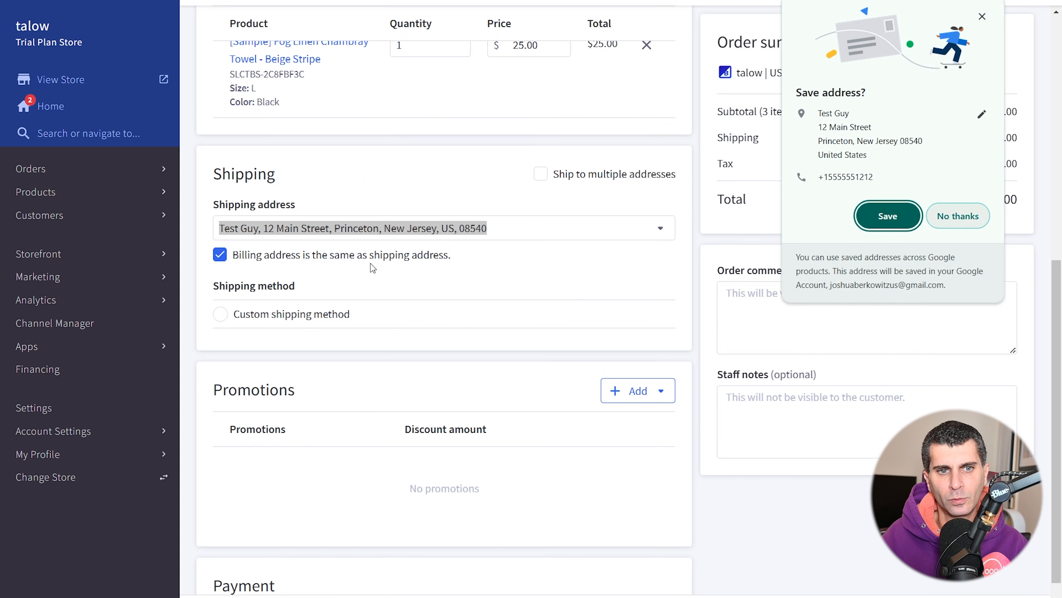
left_click(951, 229)
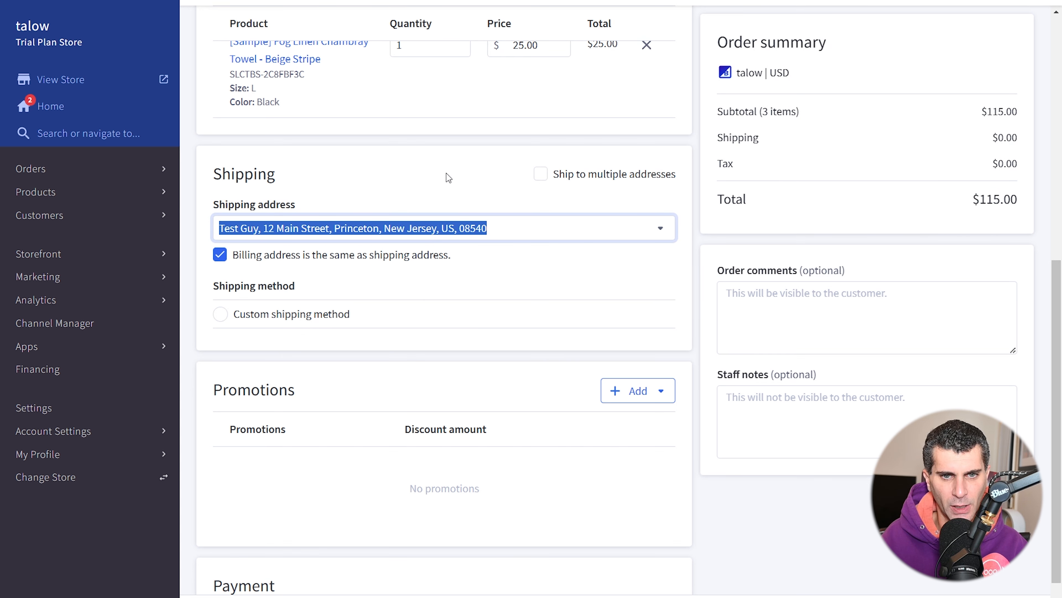
- Add a custom shipping method named 'Free' costing 0, keeping the total at $115.00
scroll(408, 266, "down", 2)
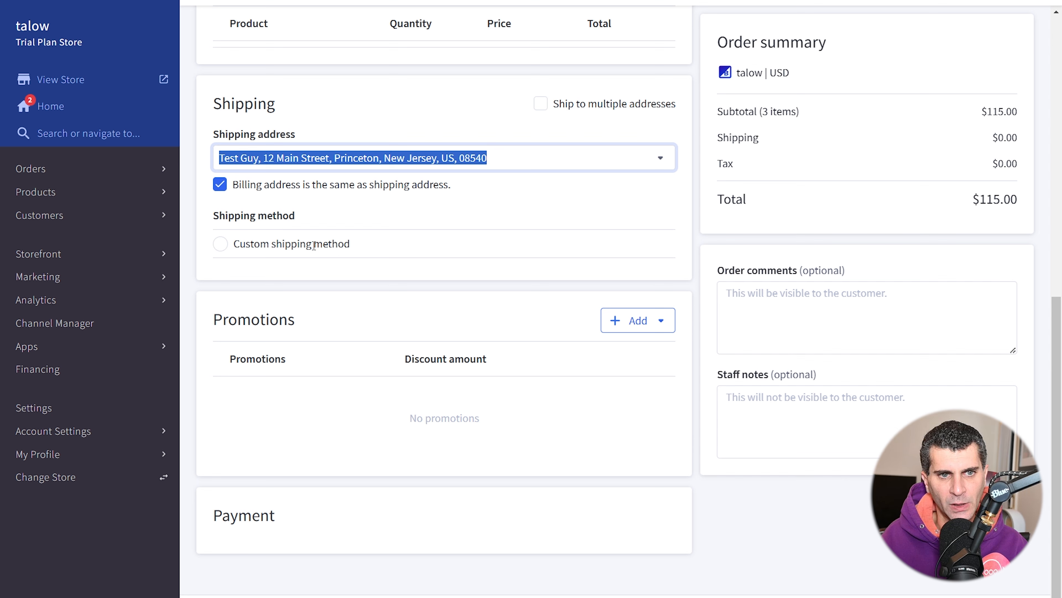
left_click(224, 249)
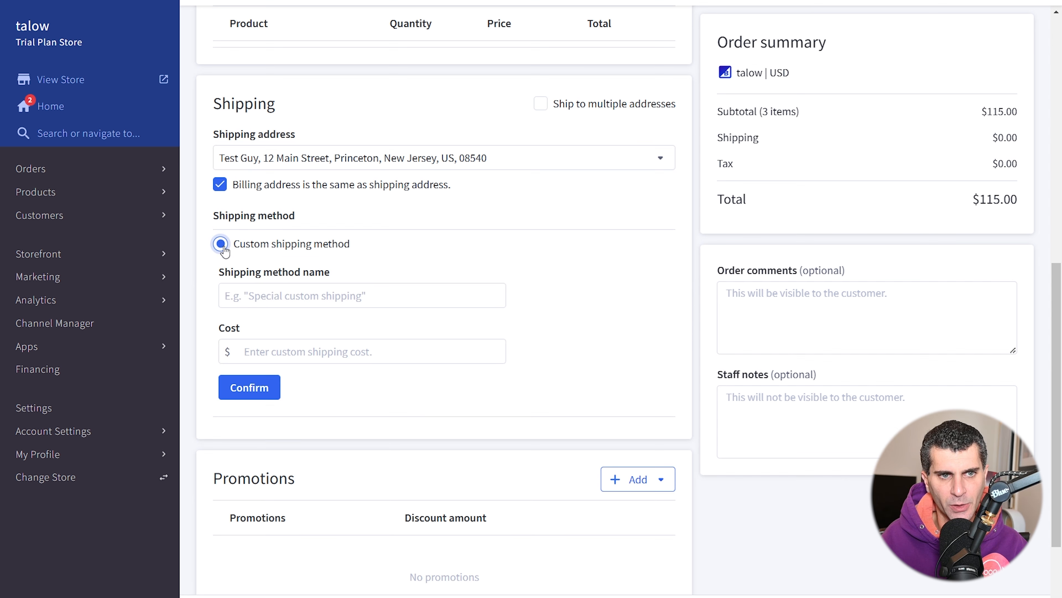
left_click(296, 298)
type("Free")
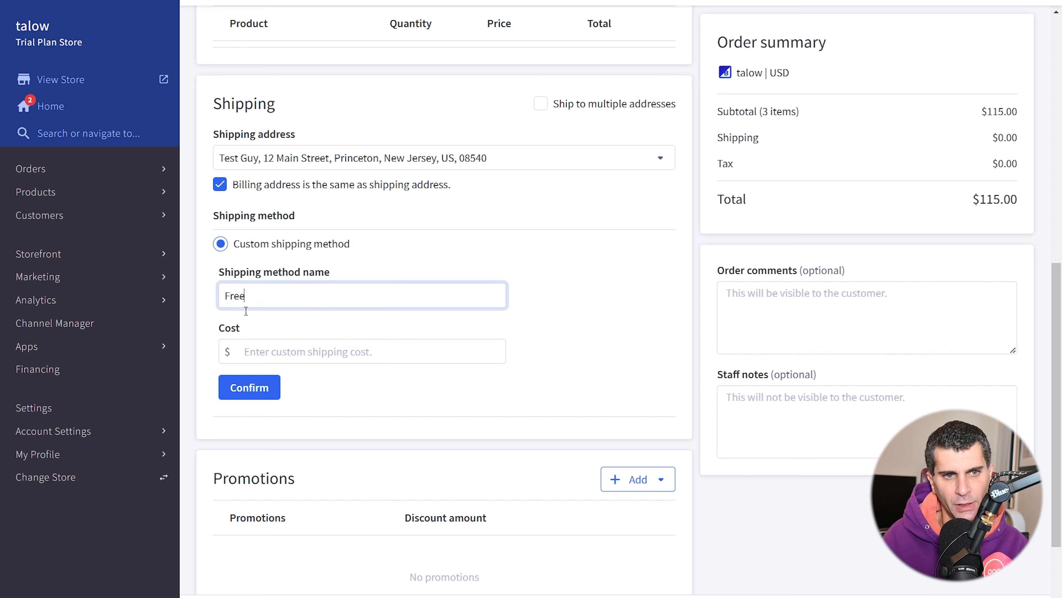
left_click(276, 352)
type("0")
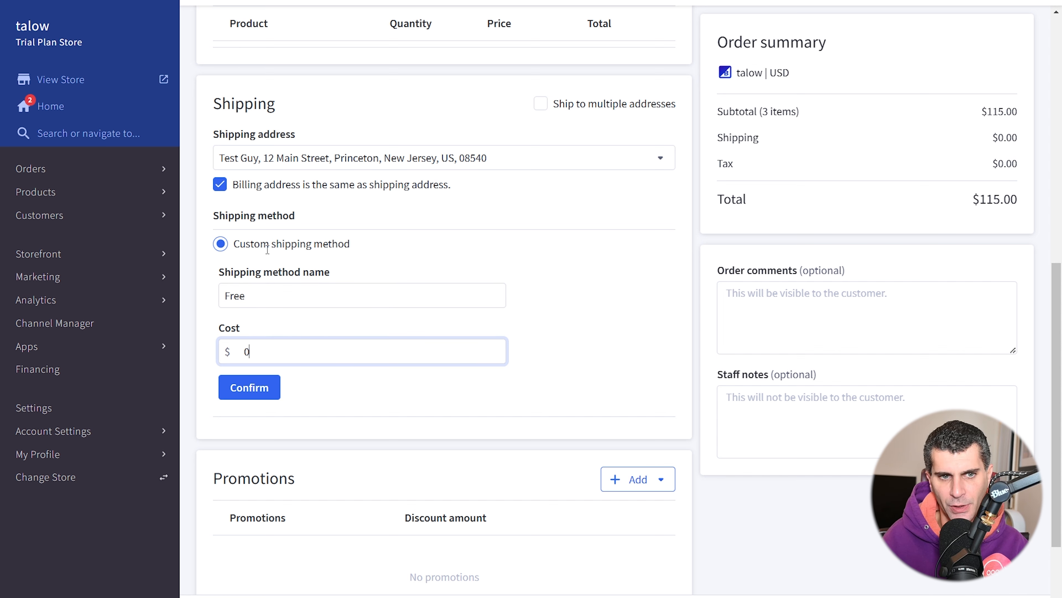
left_click(250, 389)
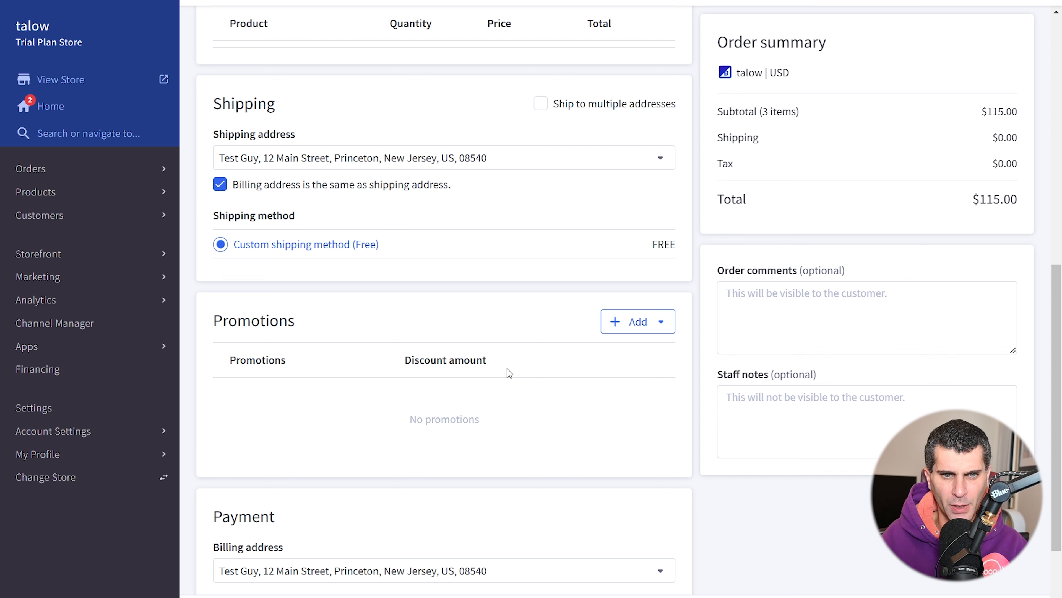
scroll(506, 369, "down", 3)
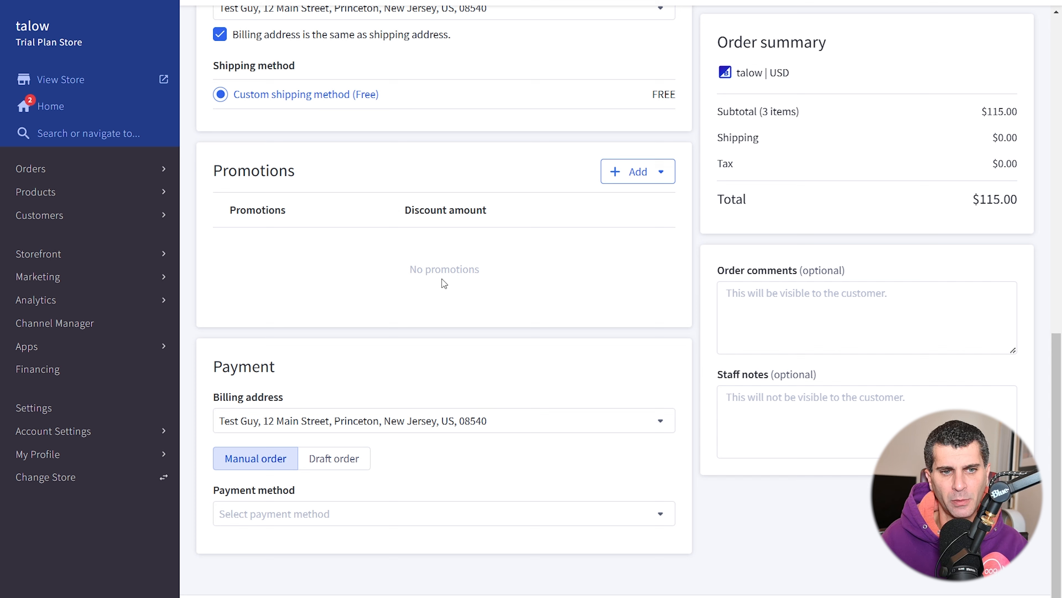
- Switch the order to a draft order and place the cursor in the Order comments box
left_click(348, 461)
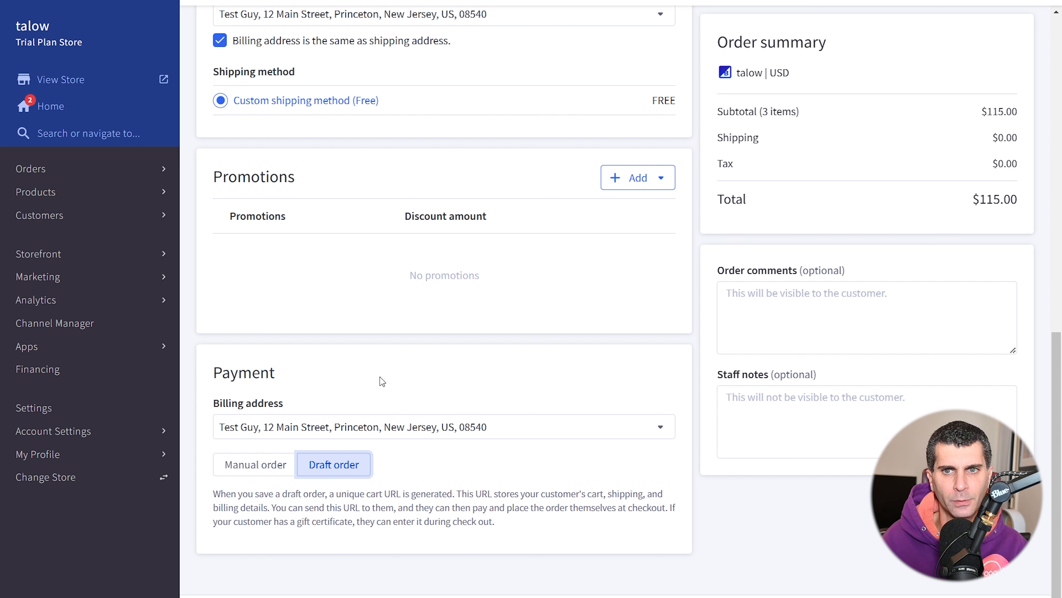
scroll(633, 316, "up", 10)
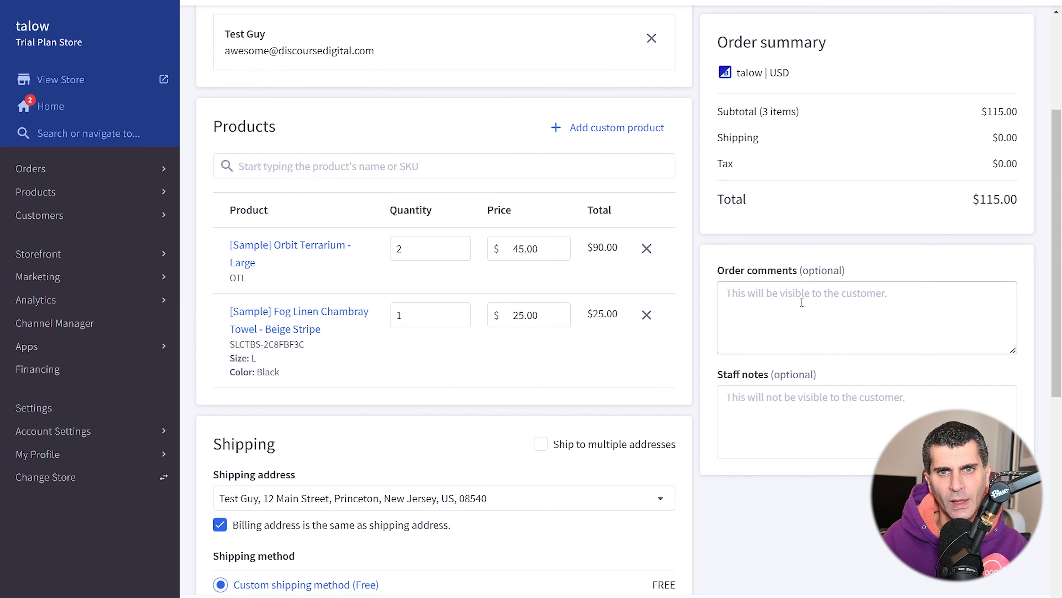
left_click(802, 301)
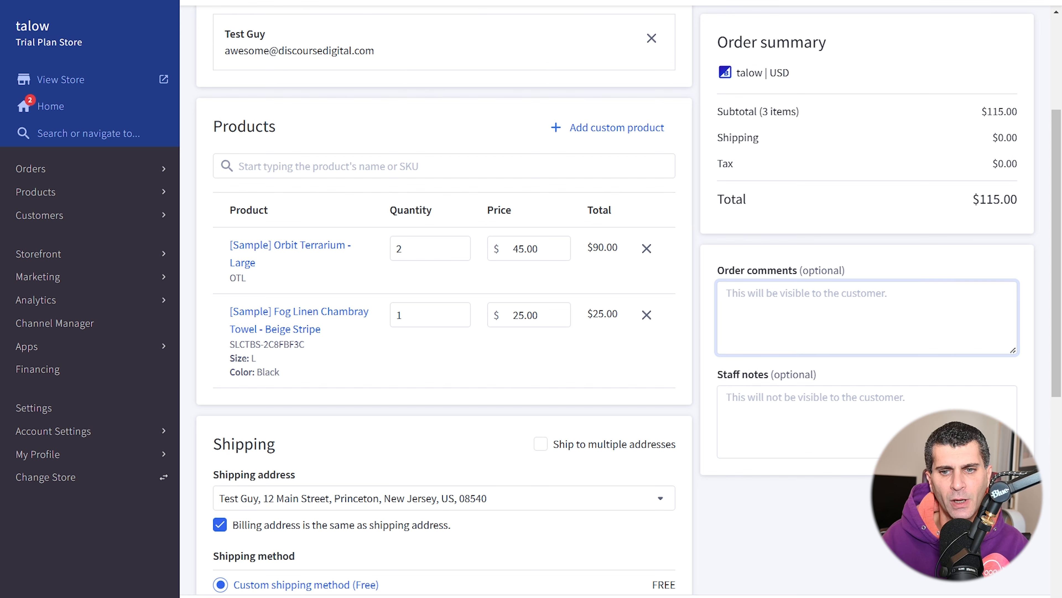
- Save the $115.00 draft order, copy its cart URL, and open a new browser window
left_click(916, 595)
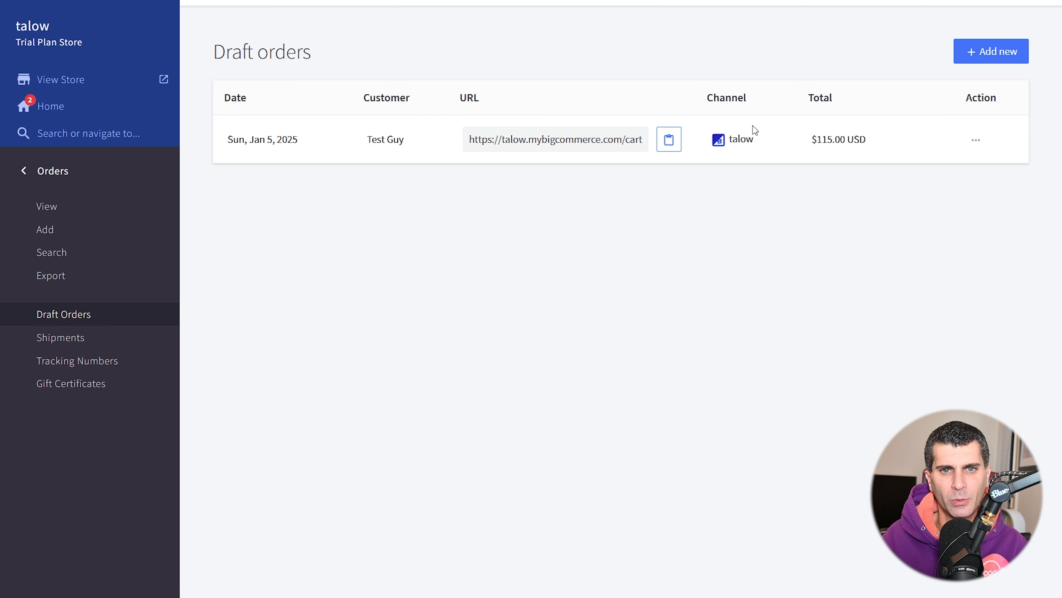
left_click(669, 145)
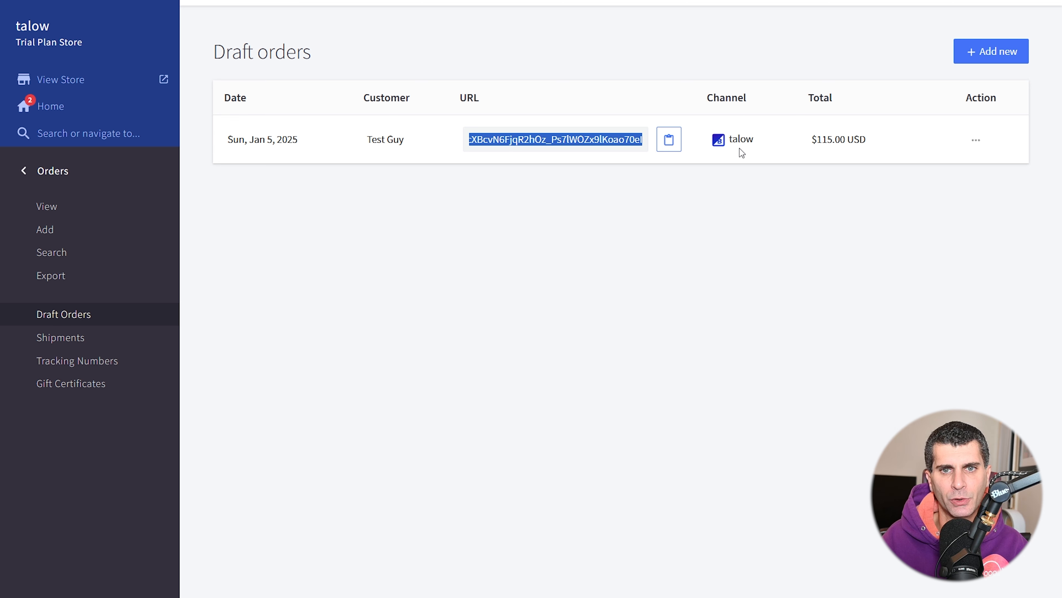
left_click(976, 140)
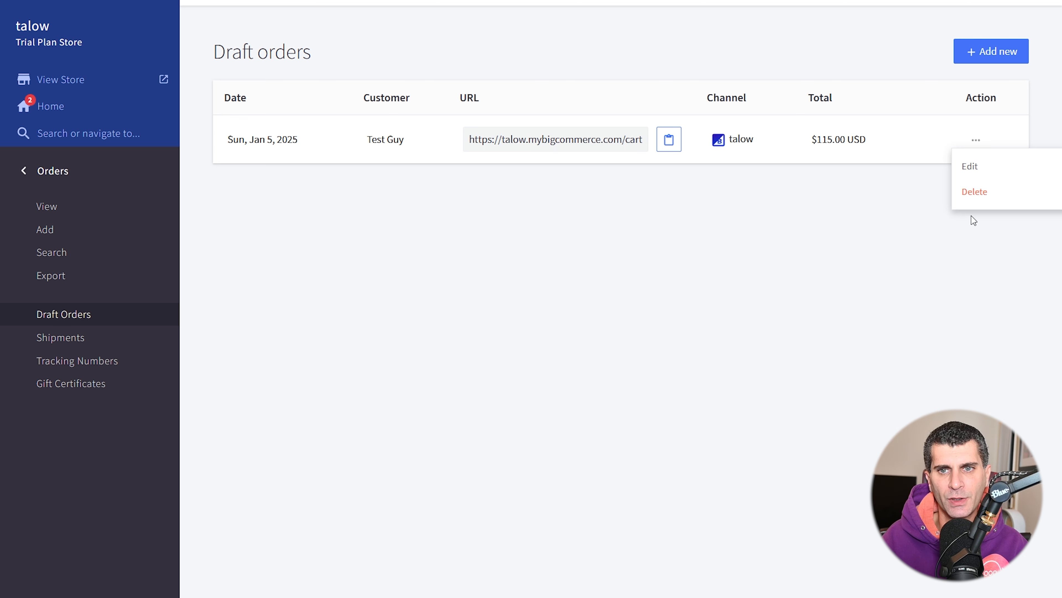
left_click(701, 277)
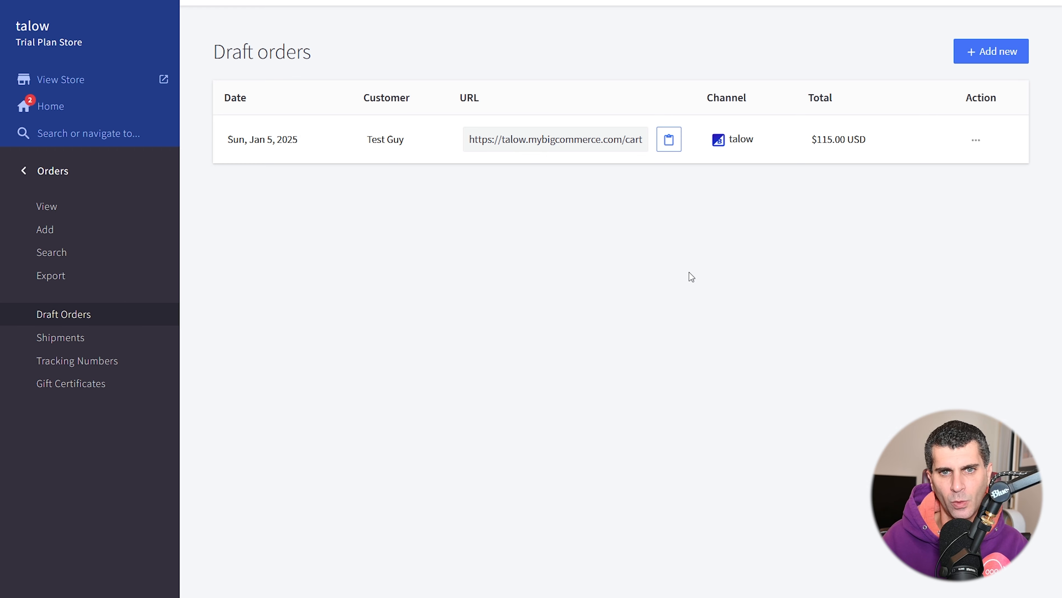
key("ctrl+n")
- Load the copied draft order cart URL, reaching the Coming Soon preview code page
key("ctrl+v")
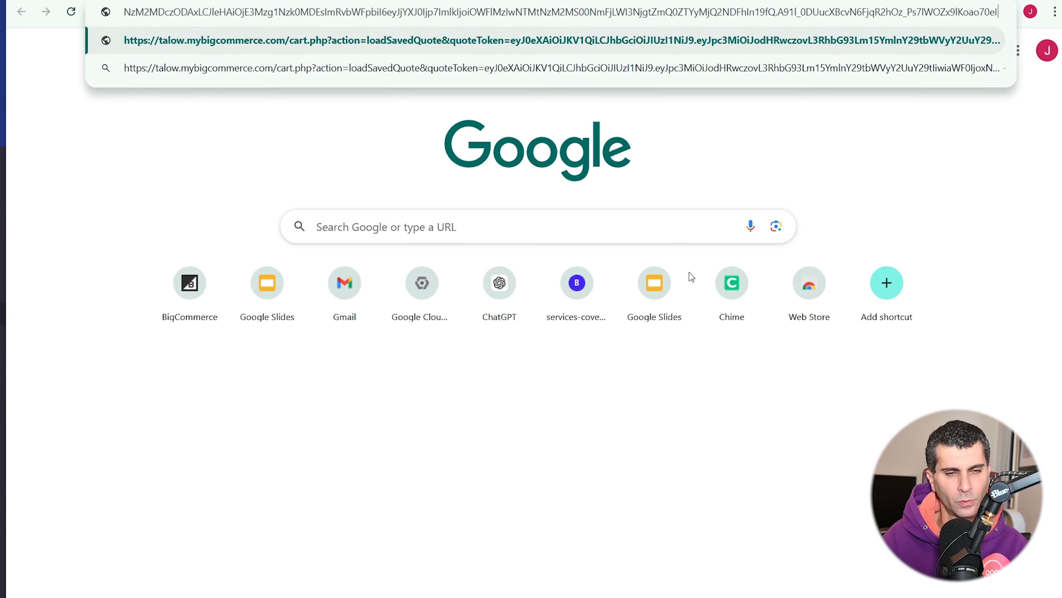
key("Return")
left_click(552, 285)
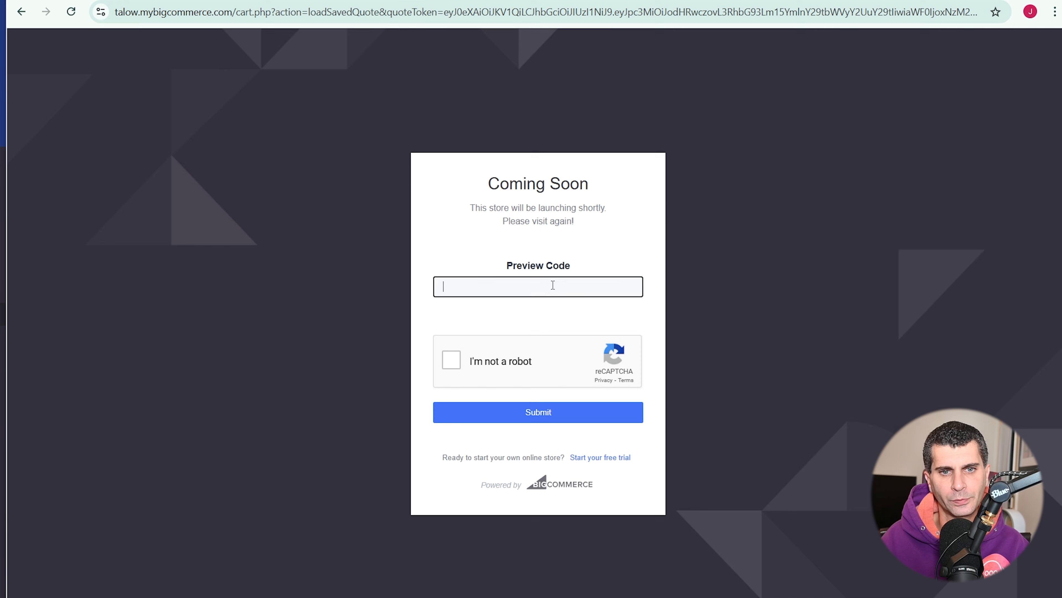
- Copy the store preview code from the storefront's banner
key("alt+Tab")
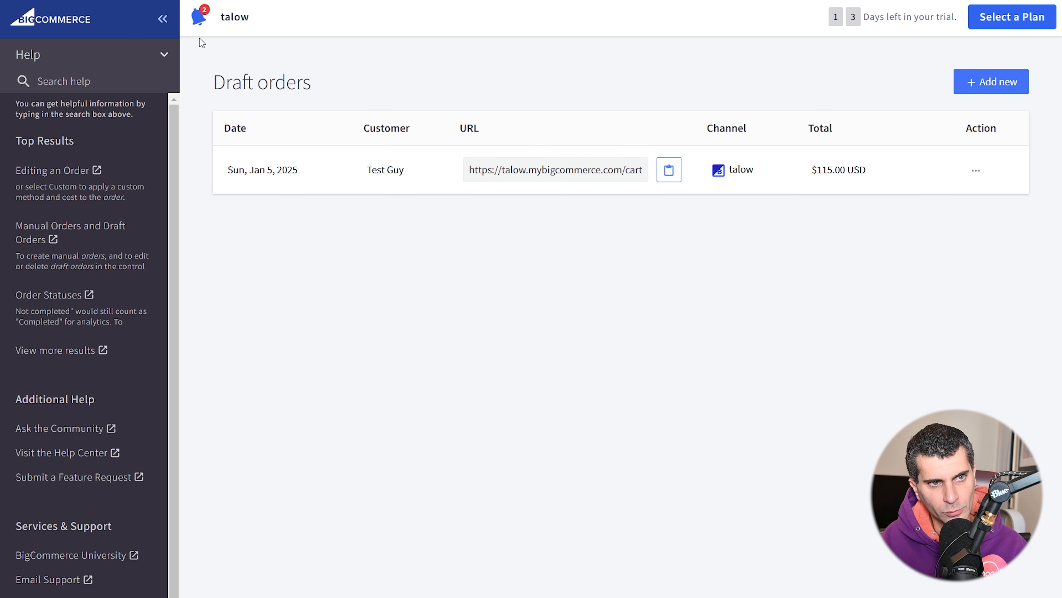
left_click(161, 54)
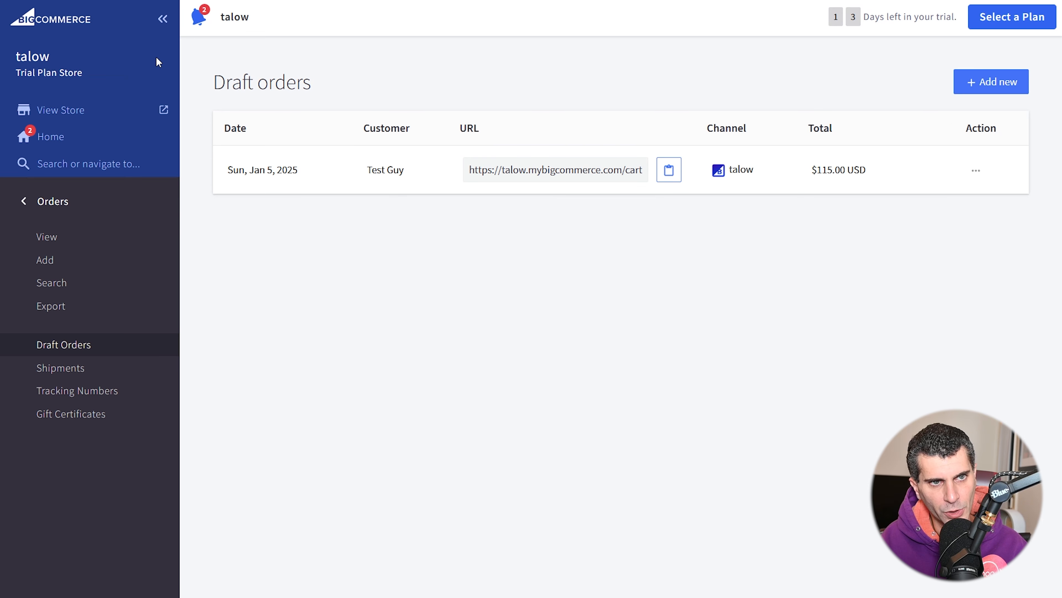
left_click(98, 115)
double_click(318, 12)
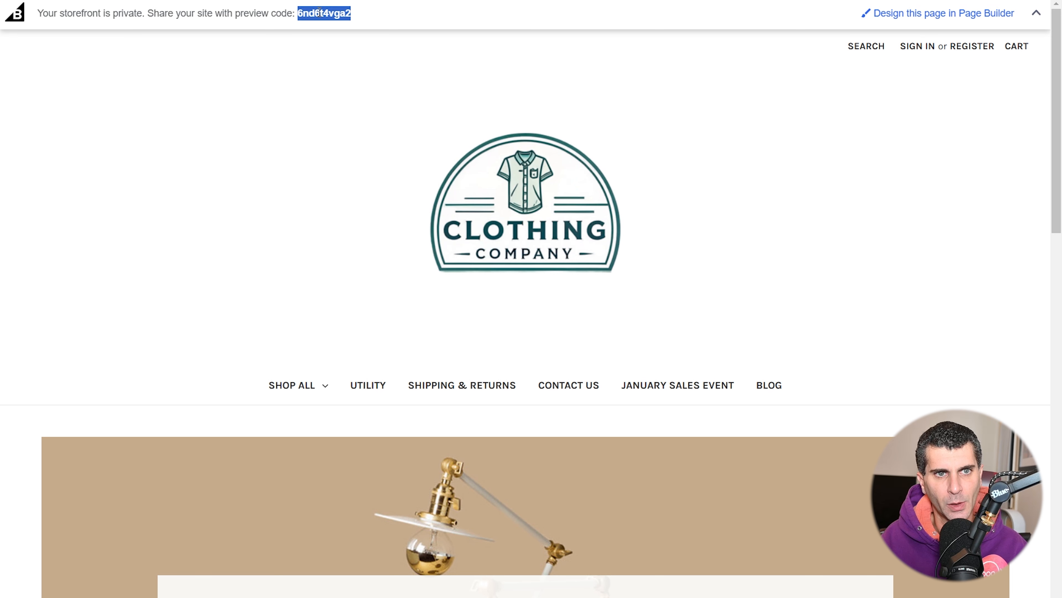
key("ctrl+w")
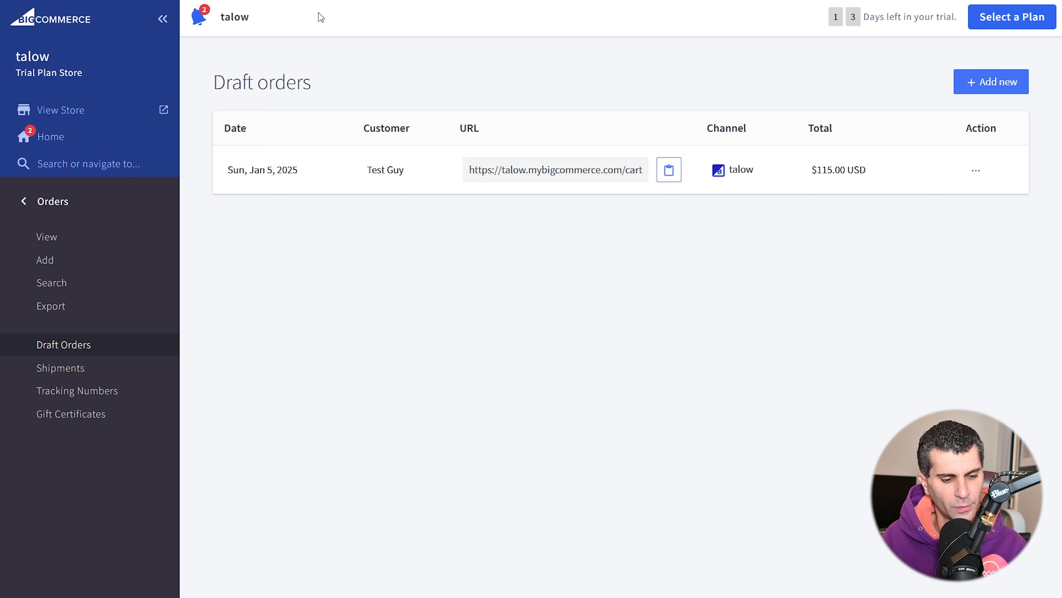
left_click(122, 115)
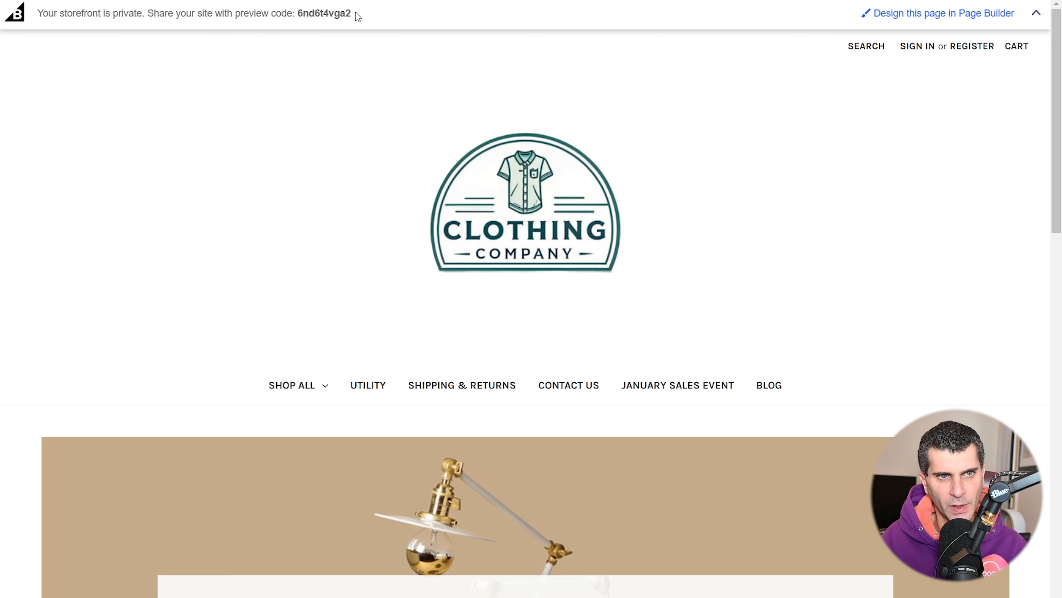
double_click(328, 14)
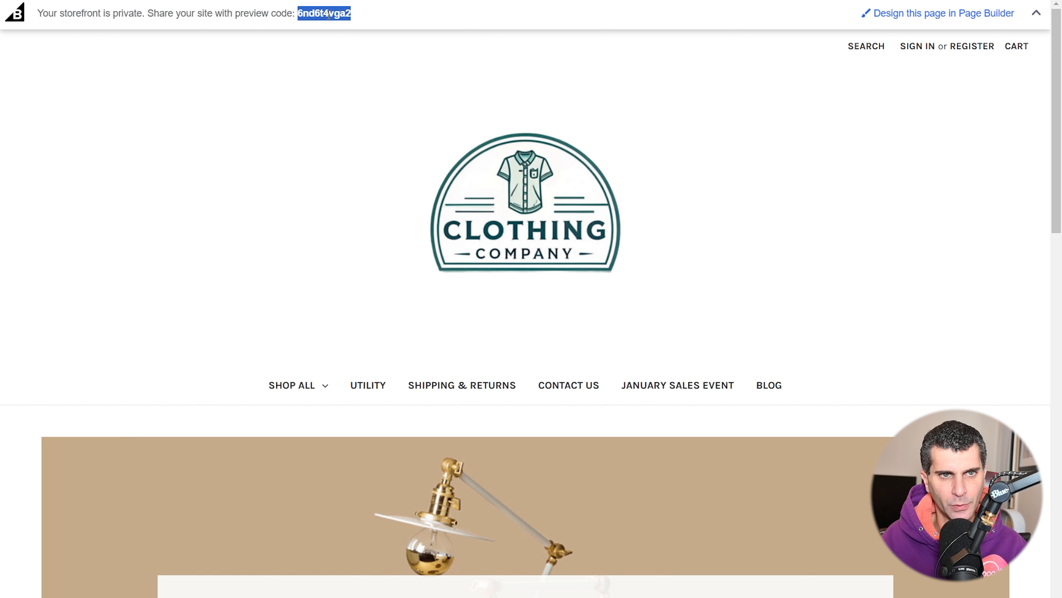
key("ctrl+w")
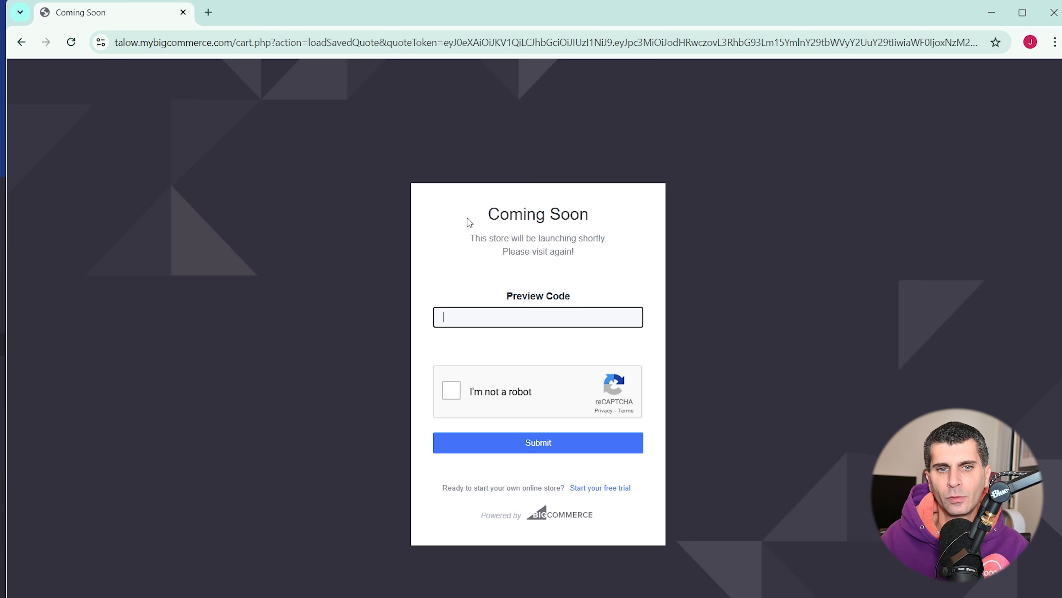
- Paste the preview code, pass the reCAPTCHA check, and submit to enter the store
key("ctrl+v")
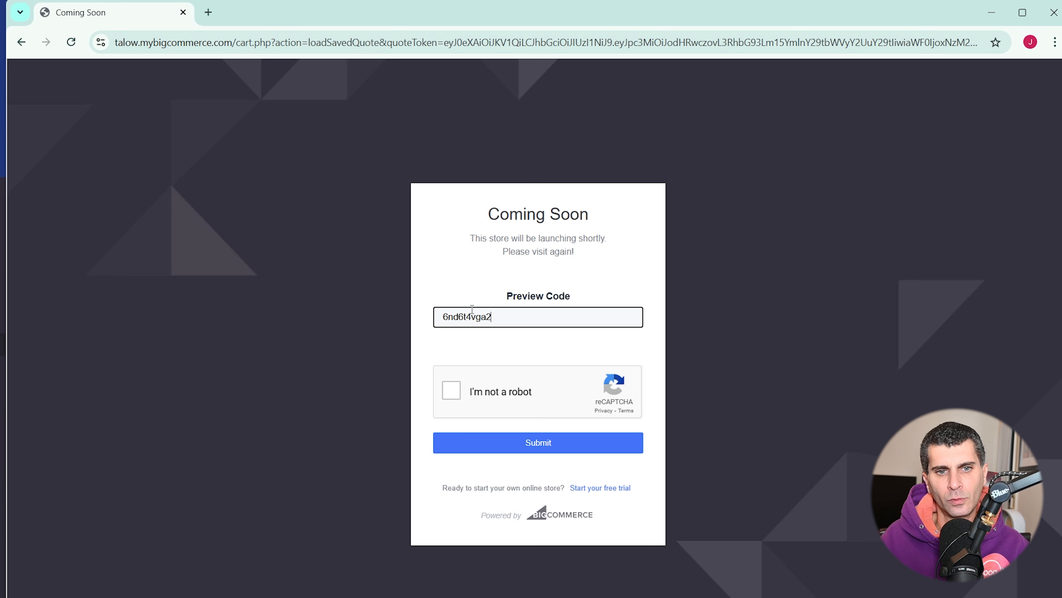
left_click(456, 398)
left_click(543, 444)
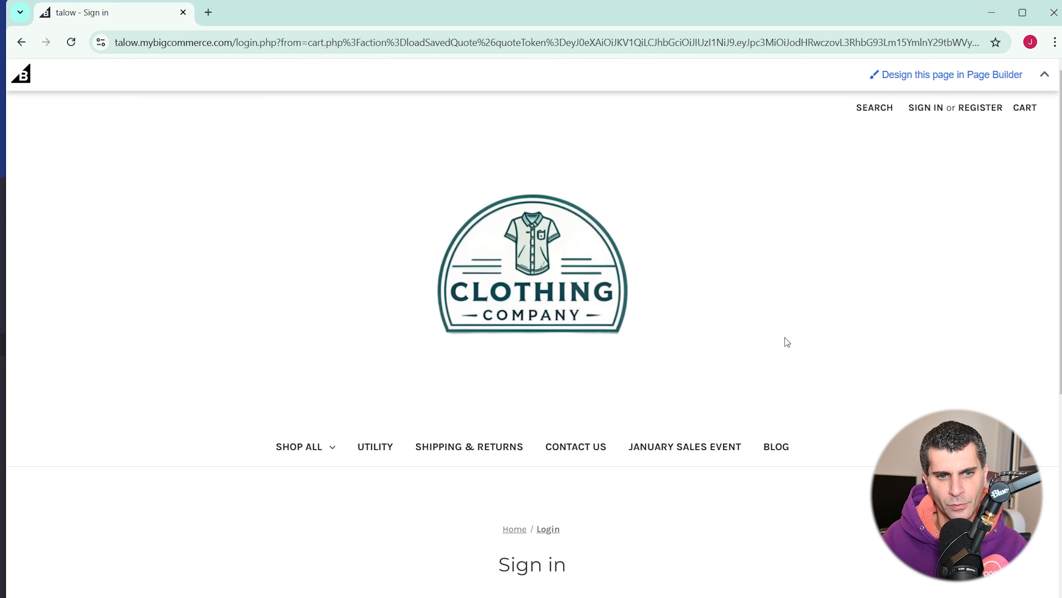
scroll(785, 341, "down", 5)
scroll(323, 283, "down", 4)
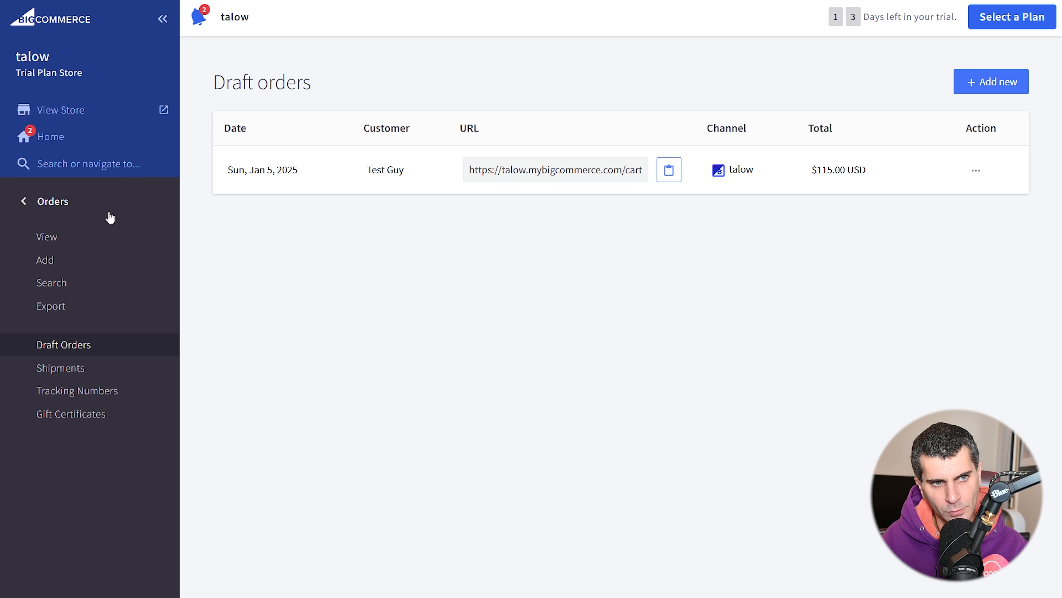
- From Customers > View, log in as the customer and confirm Order #100 shows Awaiting Payment
left_click(95, 202)
left_click(97, 245)
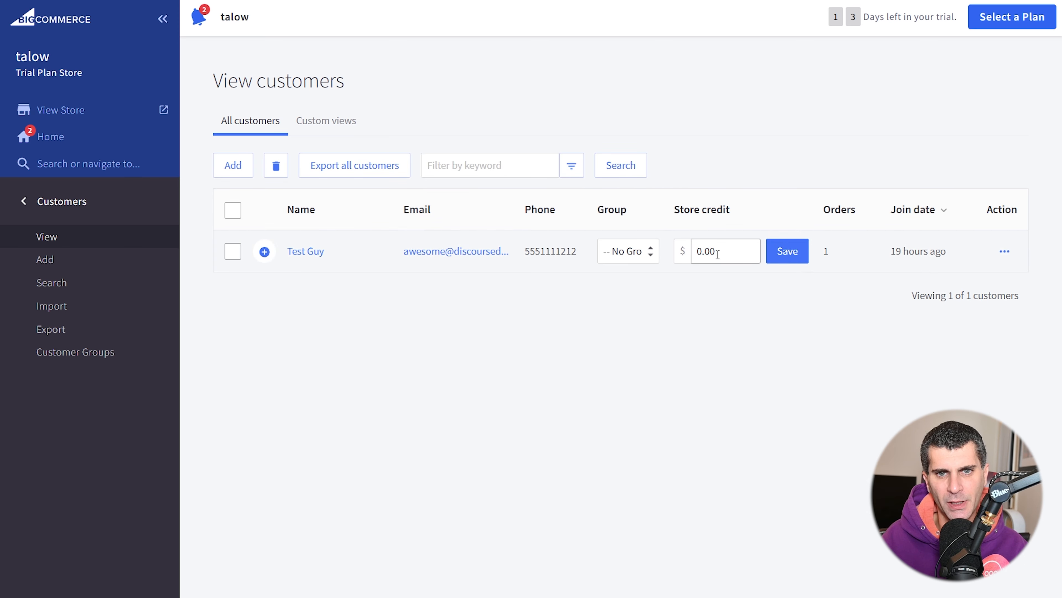
mouse_move(847, 246)
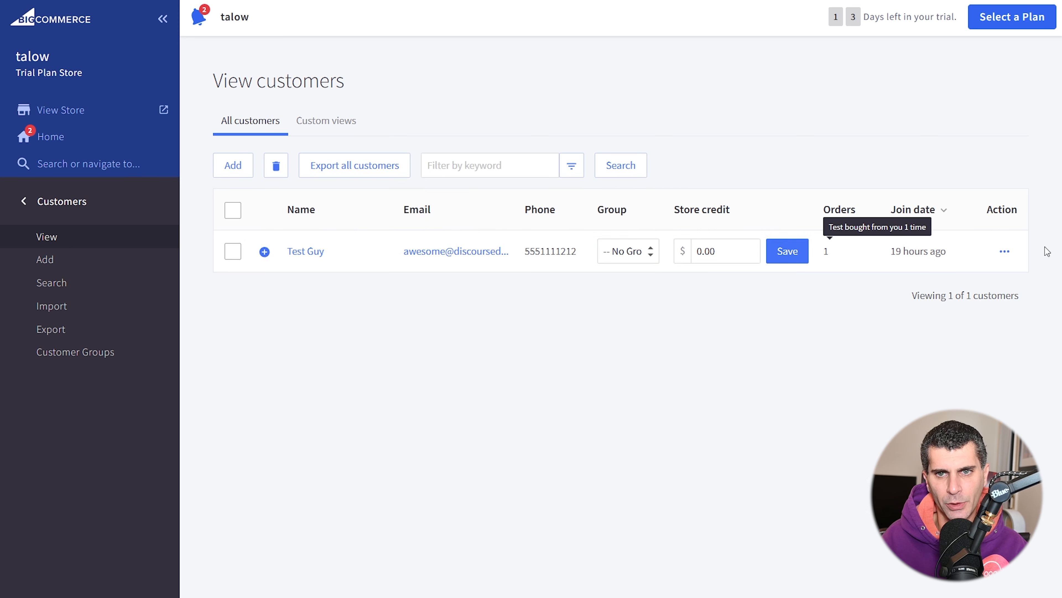
left_click(1004, 251)
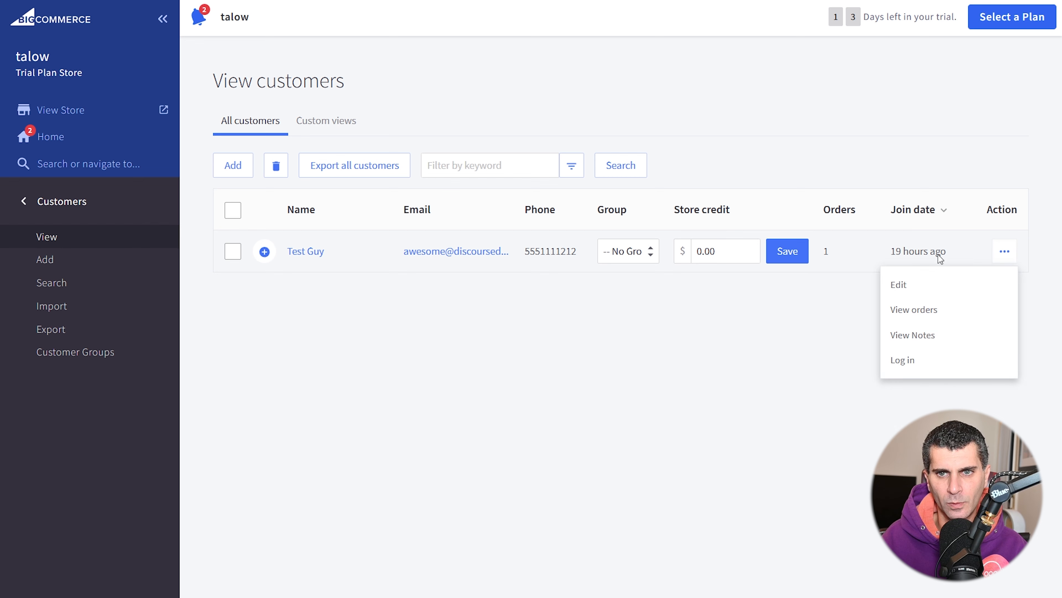
left_click(905, 361)
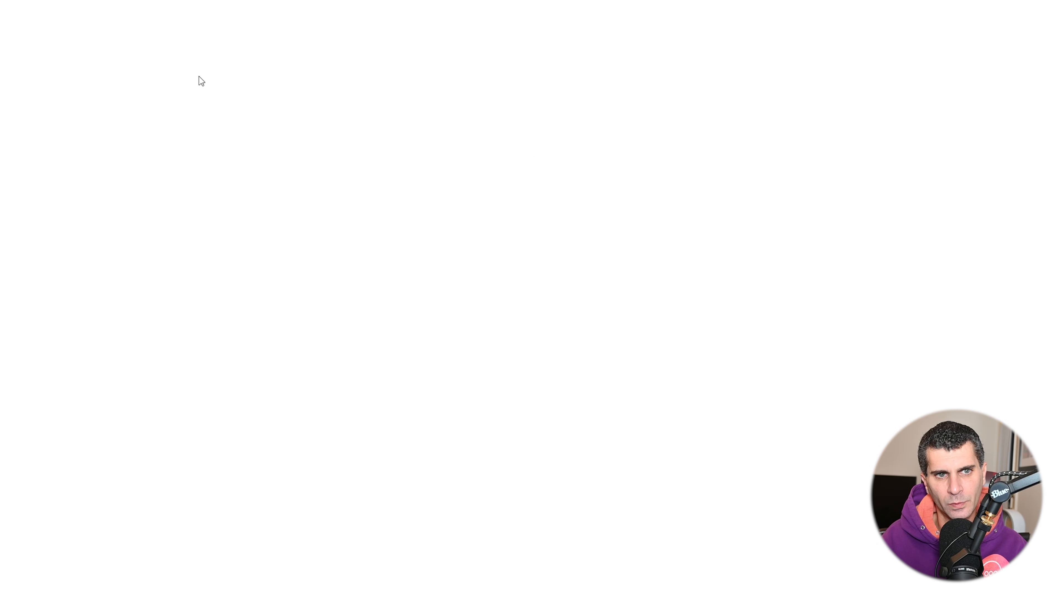
scroll(365, 151, "down", 8)
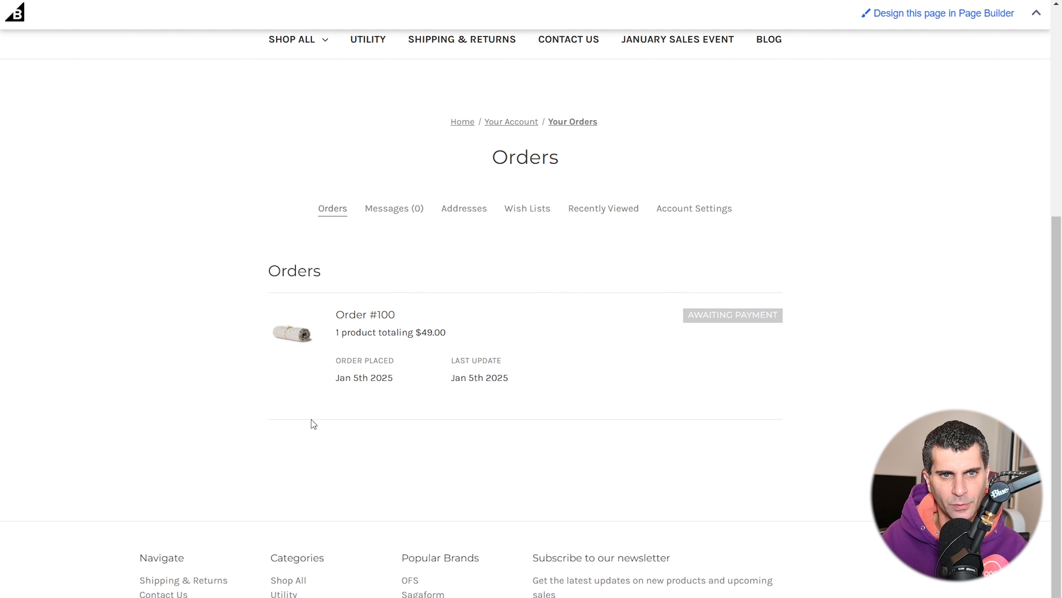
scroll(300, 152, "up", 8)
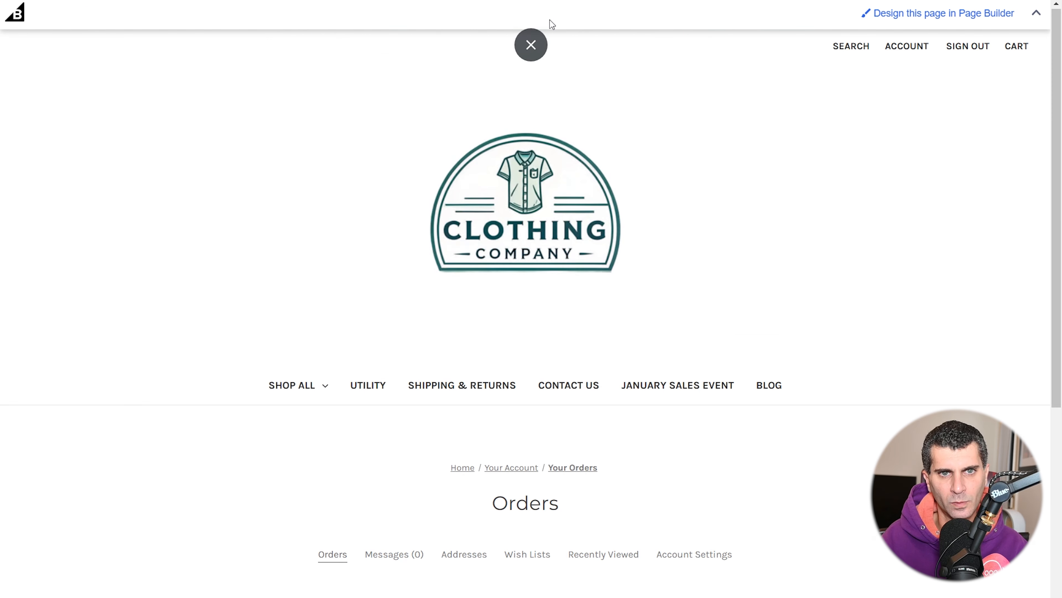
left_click(537, 40)
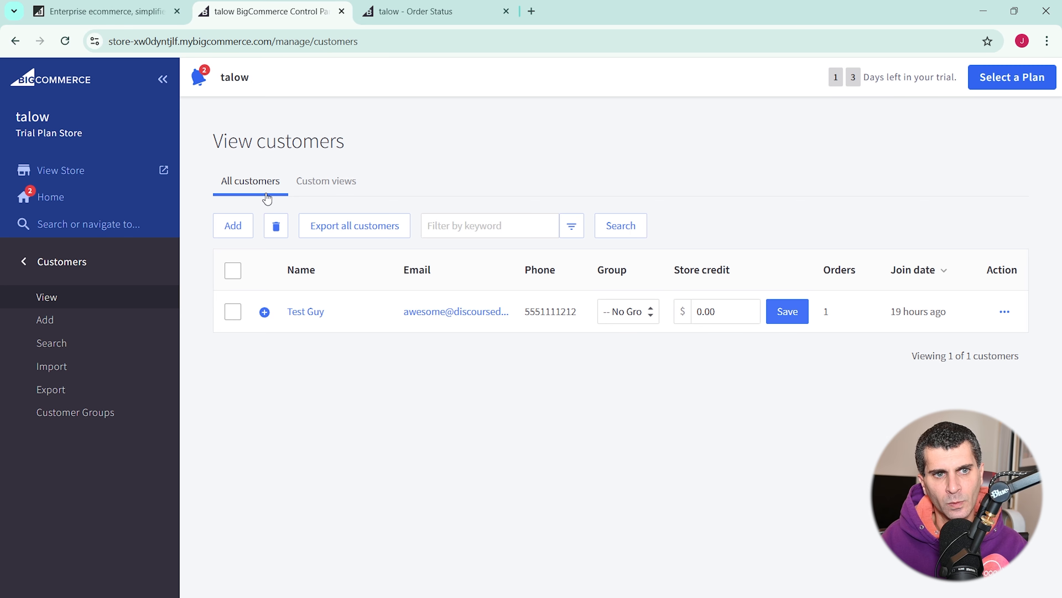
- Copy the cart link from the Draft orders list
left_click(84, 263)
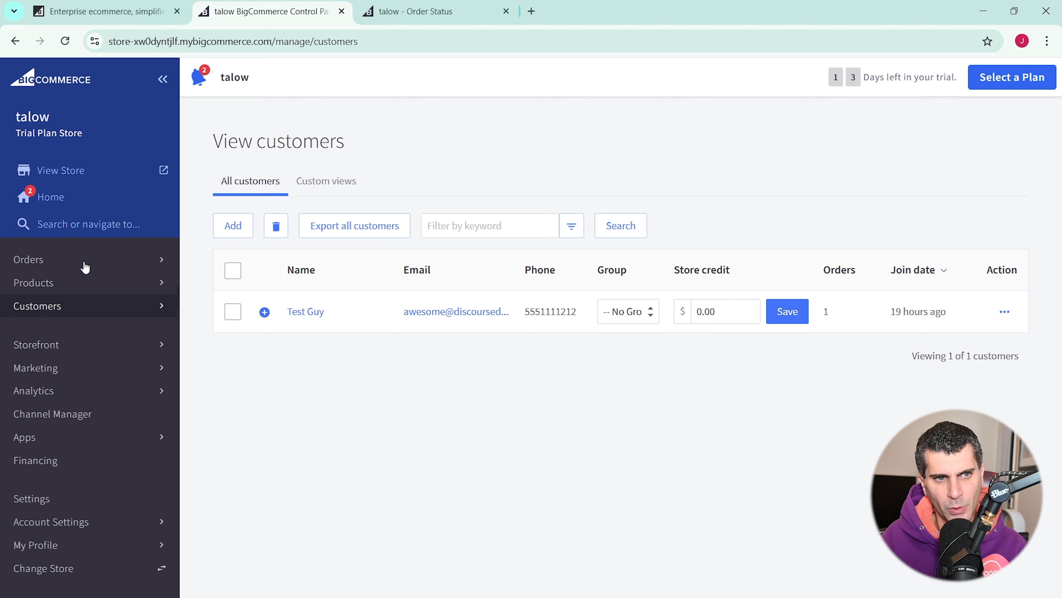
left_click(89, 268)
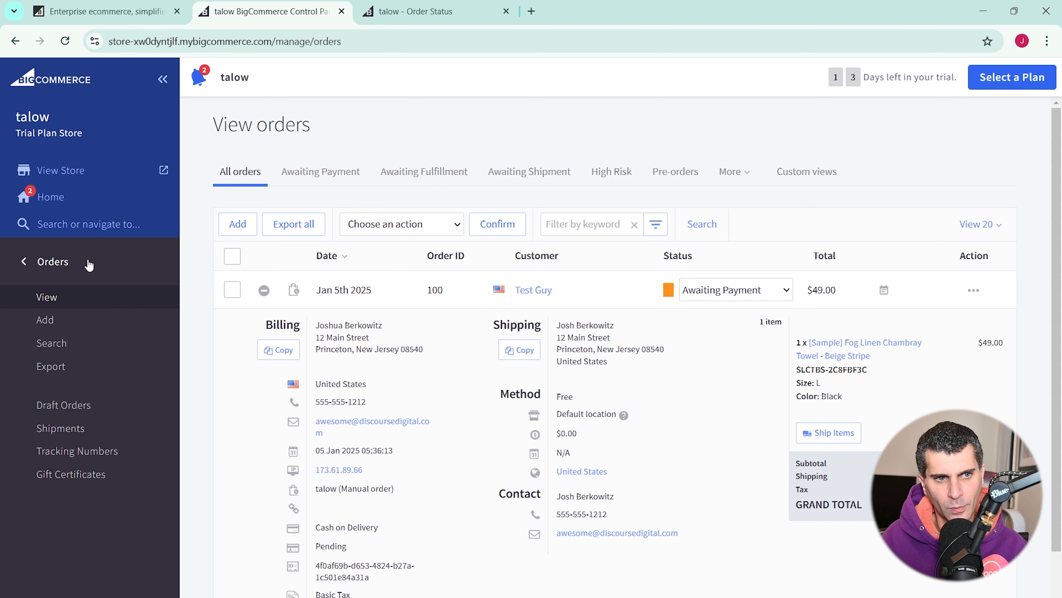
left_click(96, 405)
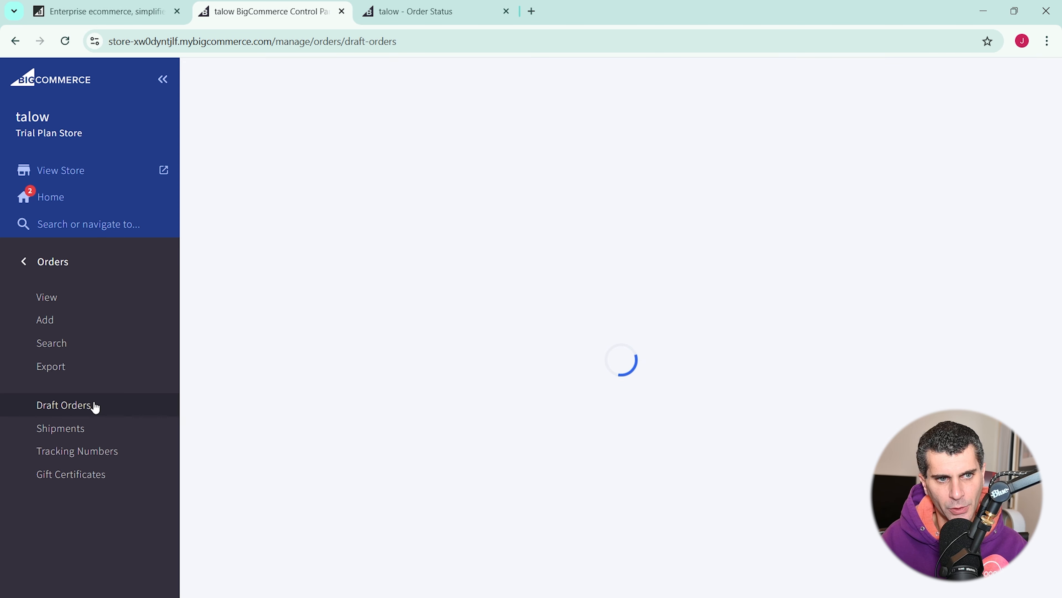
left_click(669, 231)
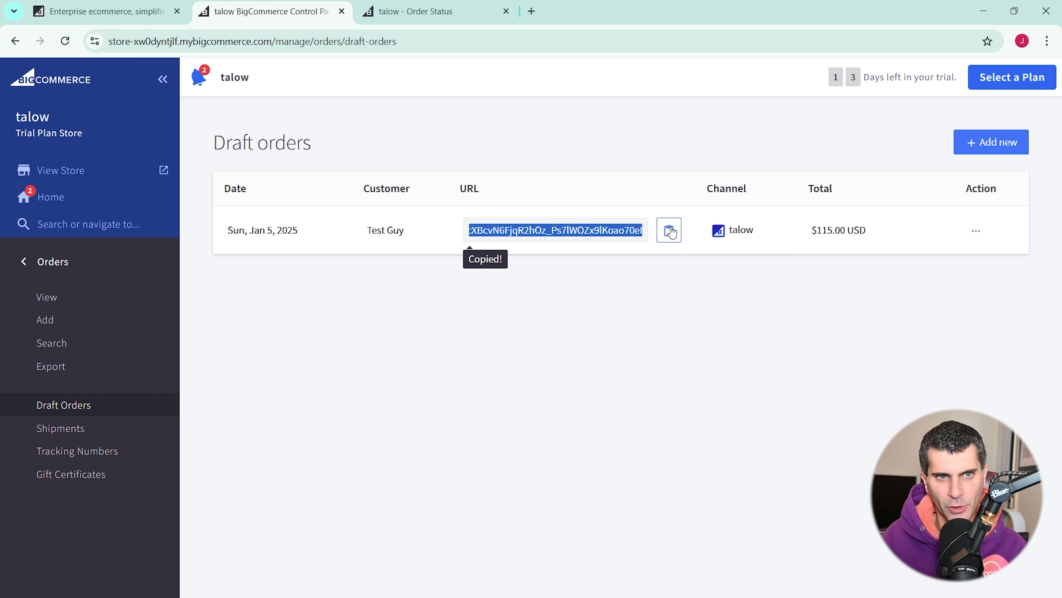
- Load the draft cart (3 items, $115.00) in the storefront tab and proceed to checkout
left_click(418, 12)
scroll(513, 264, "down", 5)
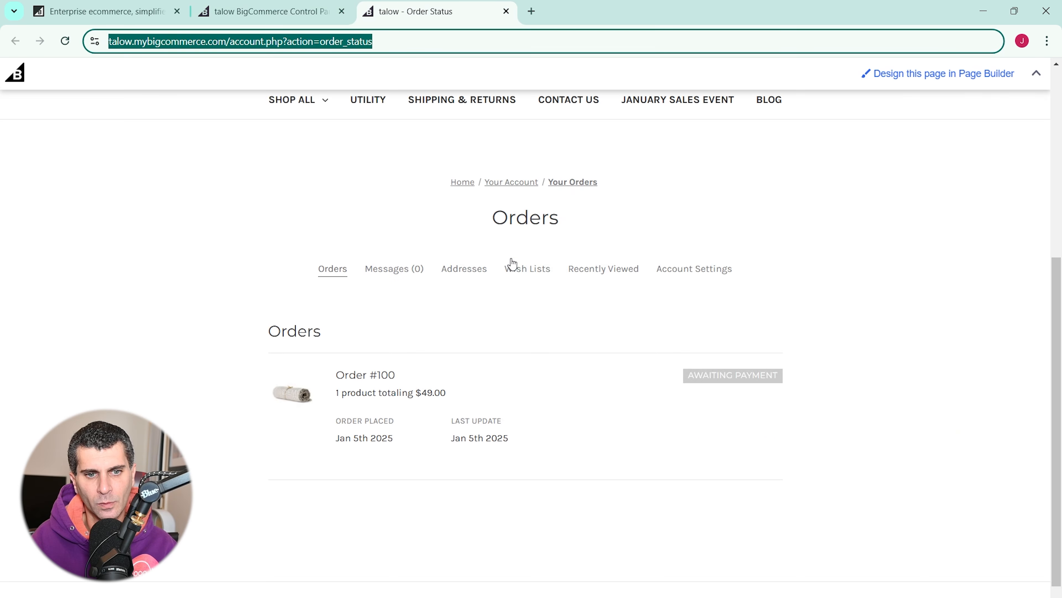
key("ctrl+v")
key("Return")
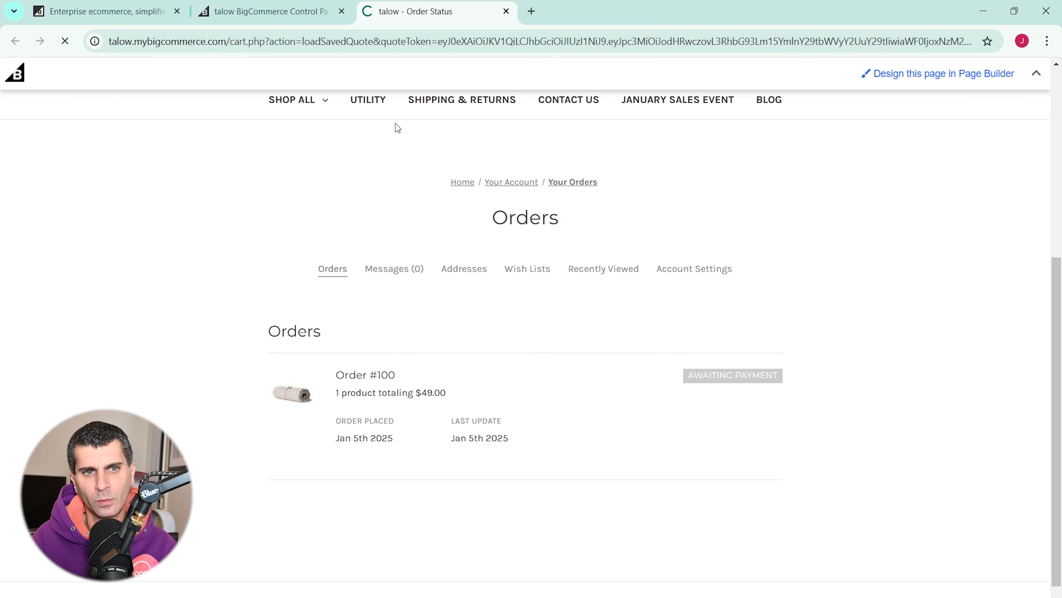
scroll(433, 191, "down", 5)
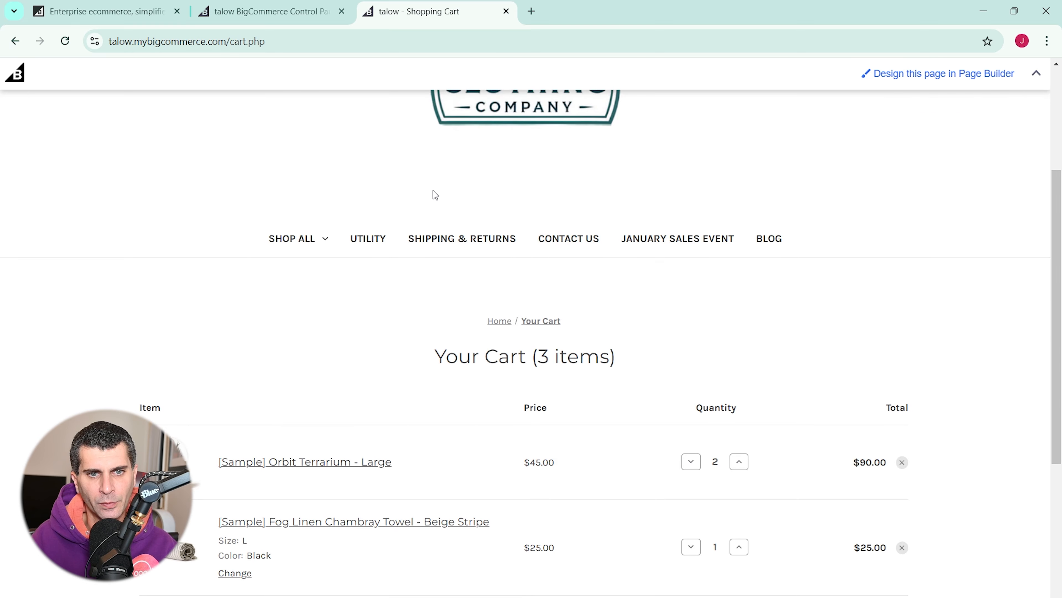
scroll(433, 191, "down", 5)
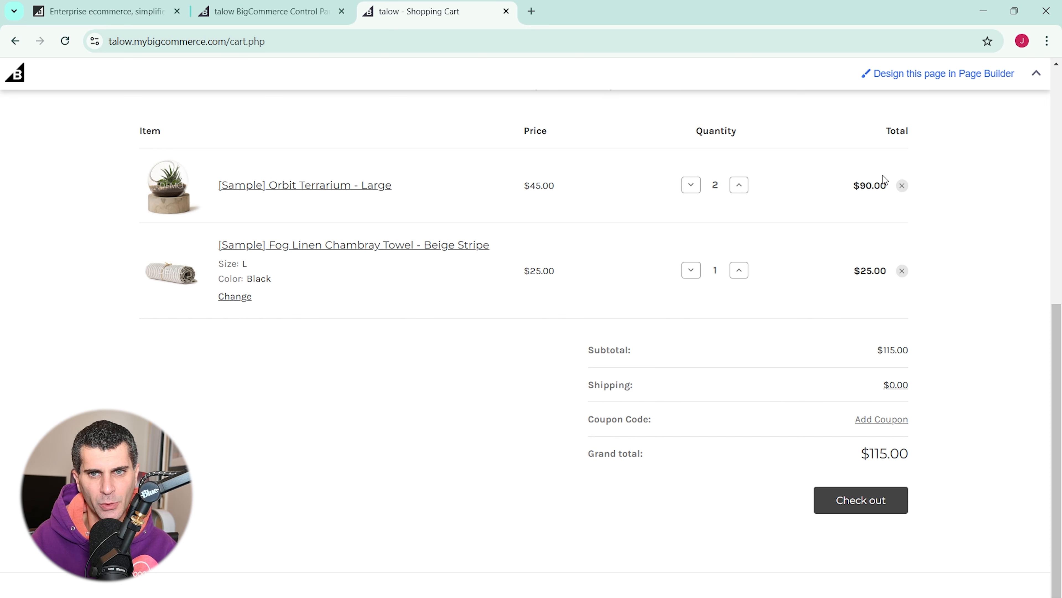
scroll(854, 387, "up", 7)
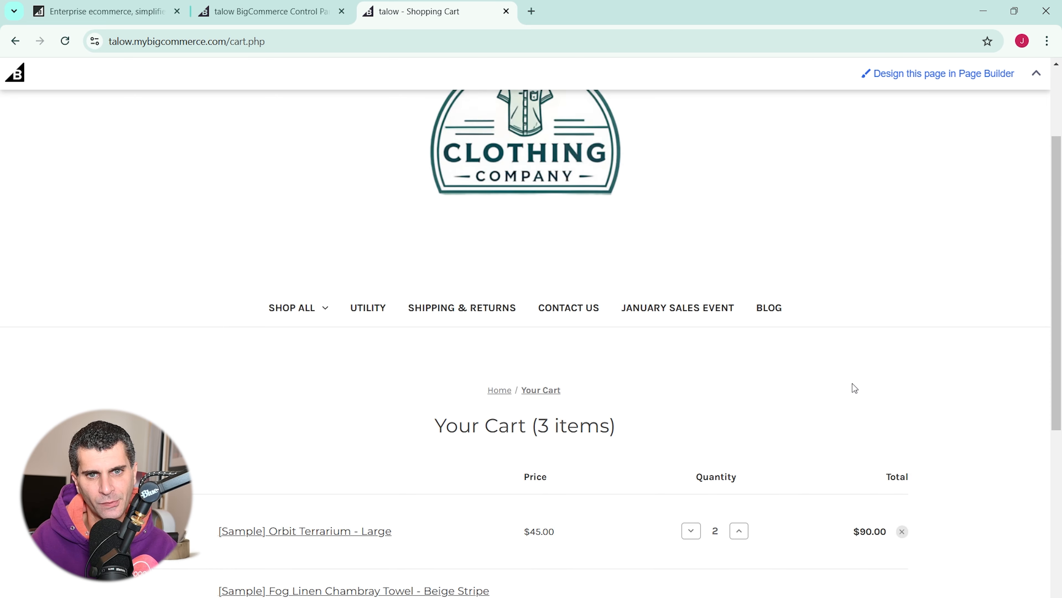
scroll(853, 419, "down", 9)
left_click(849, 395)
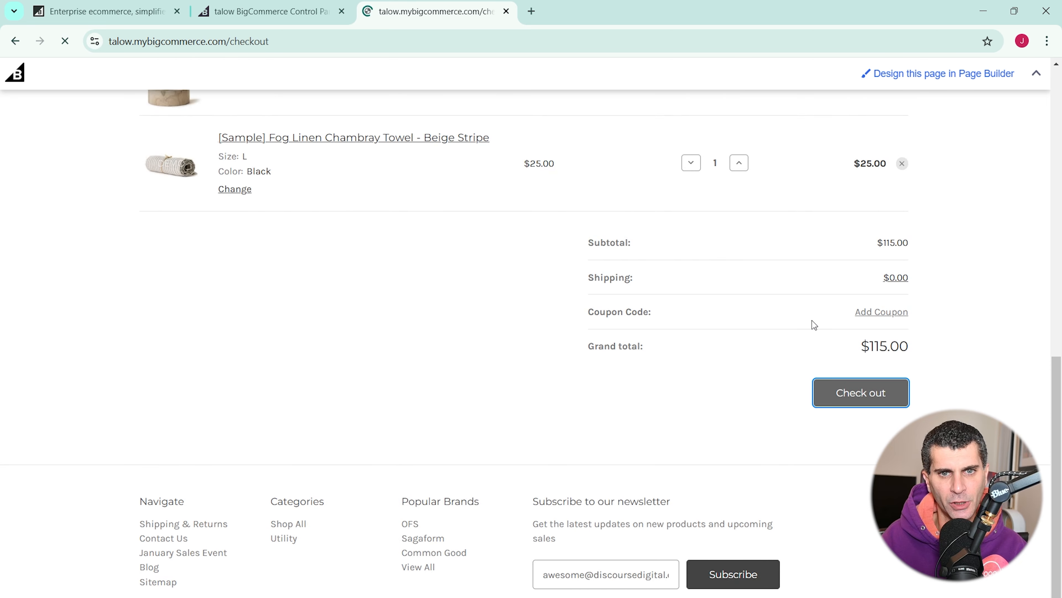
- Scroll through the checkout page to inspect the oversized store logo
scroll(812, 328, "down", 14)
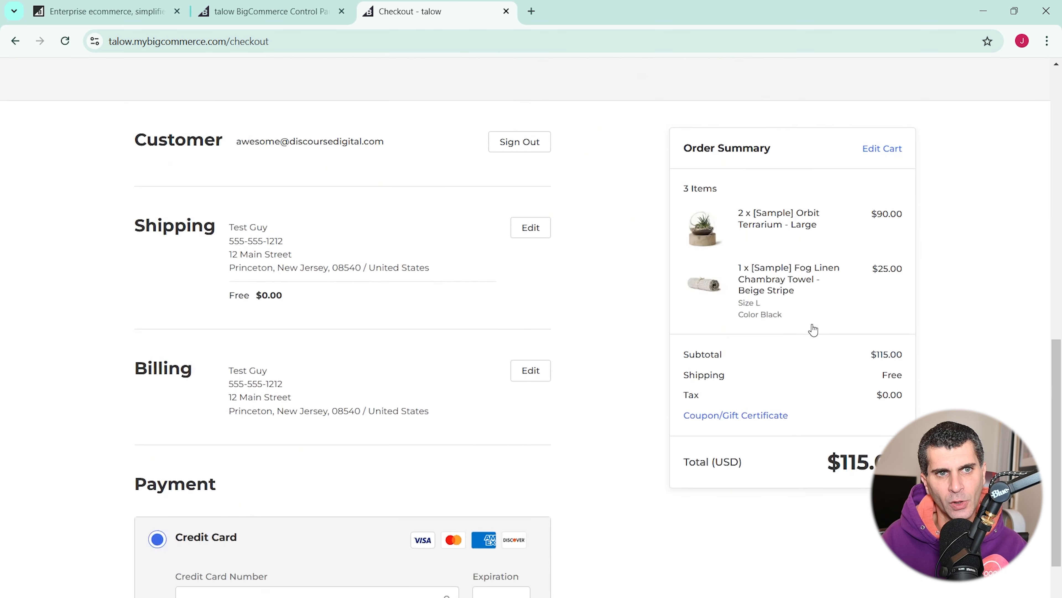
scroll(813, 329, "up", 7)
scroll(811, 328, "up", 10)
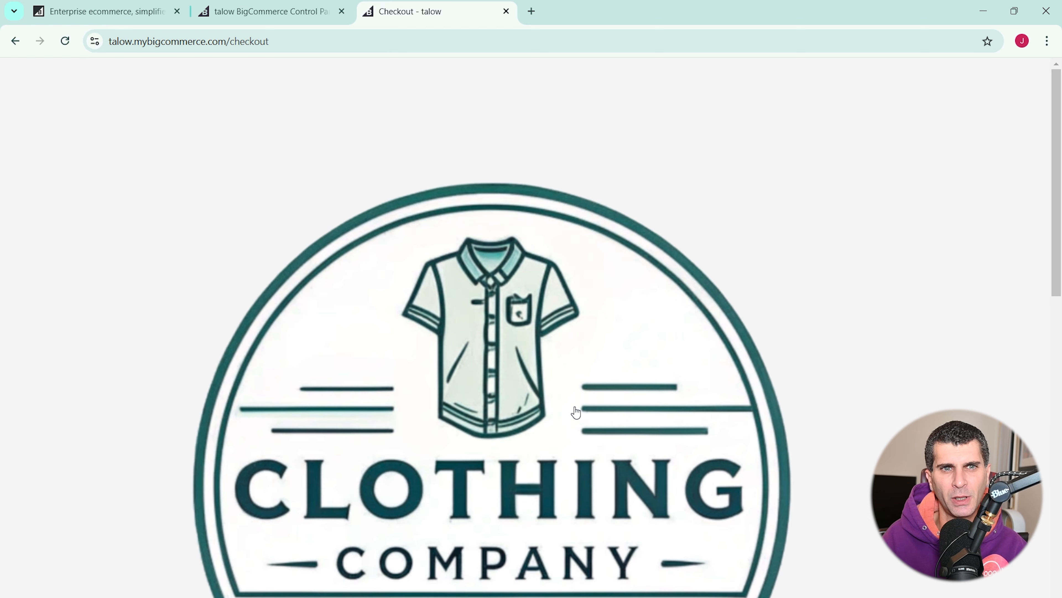
scroll(576, 412, "down", 10)
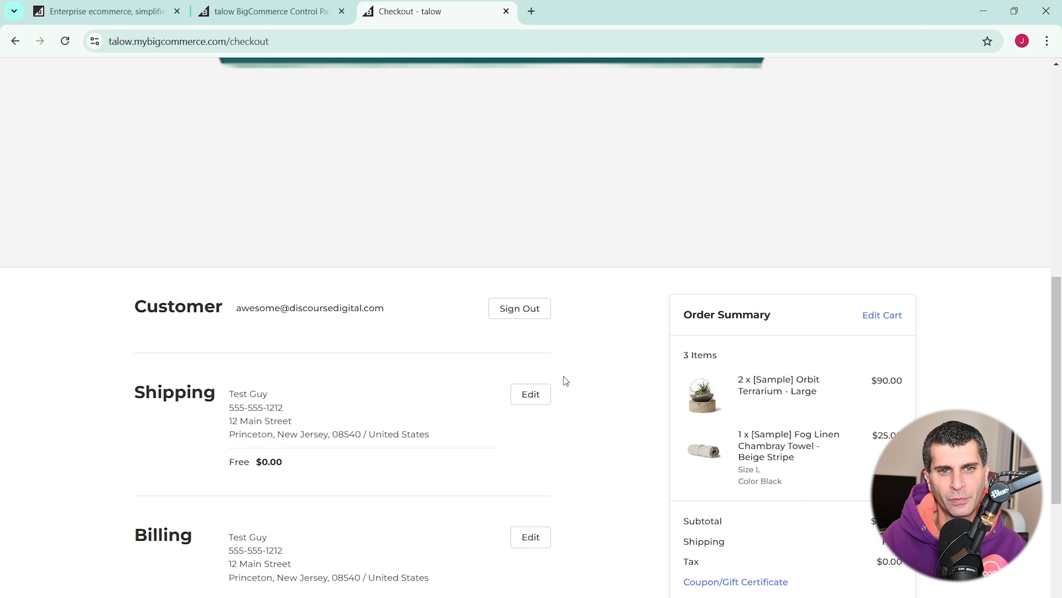
scroll(562, 379, "up", 8)
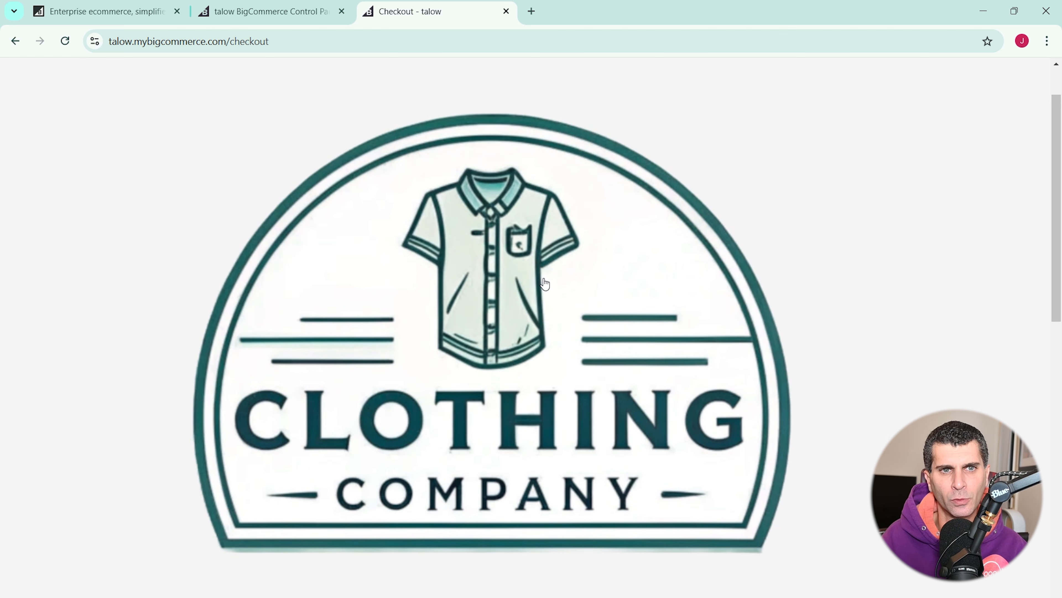
- Return to the control panel's main menu and open Storefront Themes
left_click(64, 4)
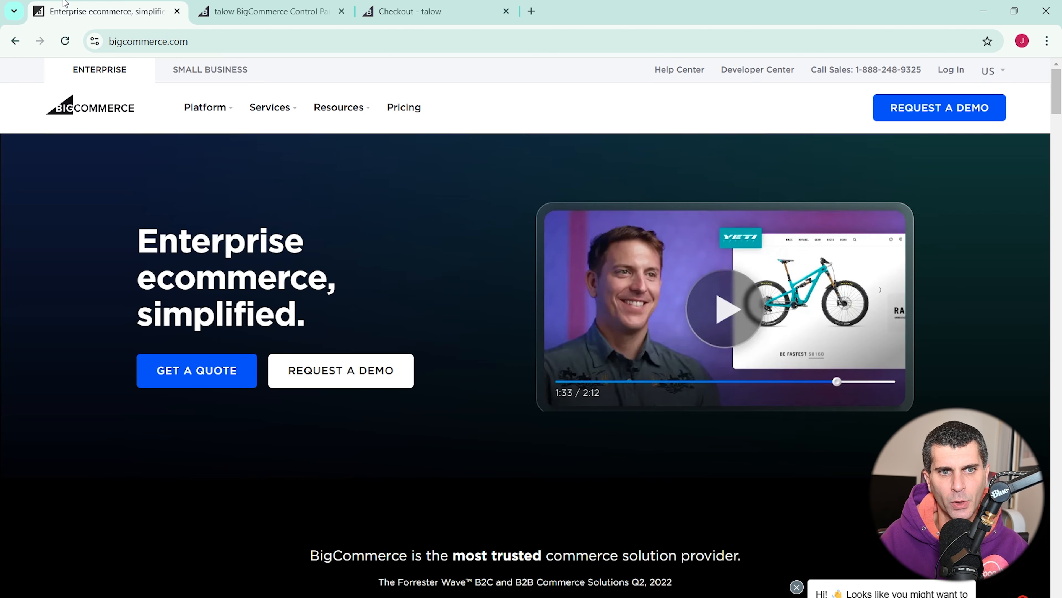
left_click(196, 12)
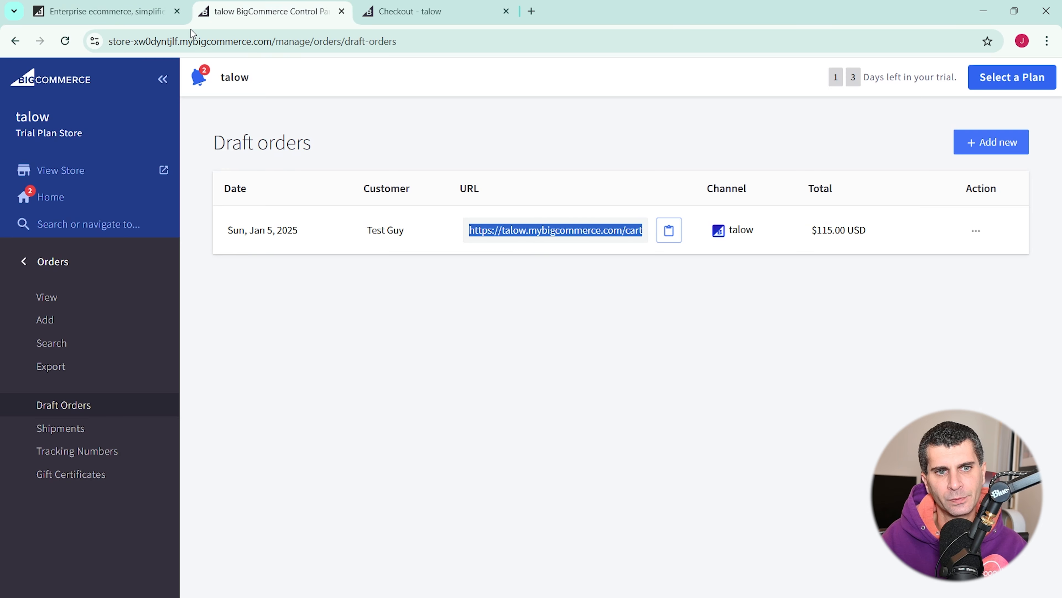
left_click(83, 260)
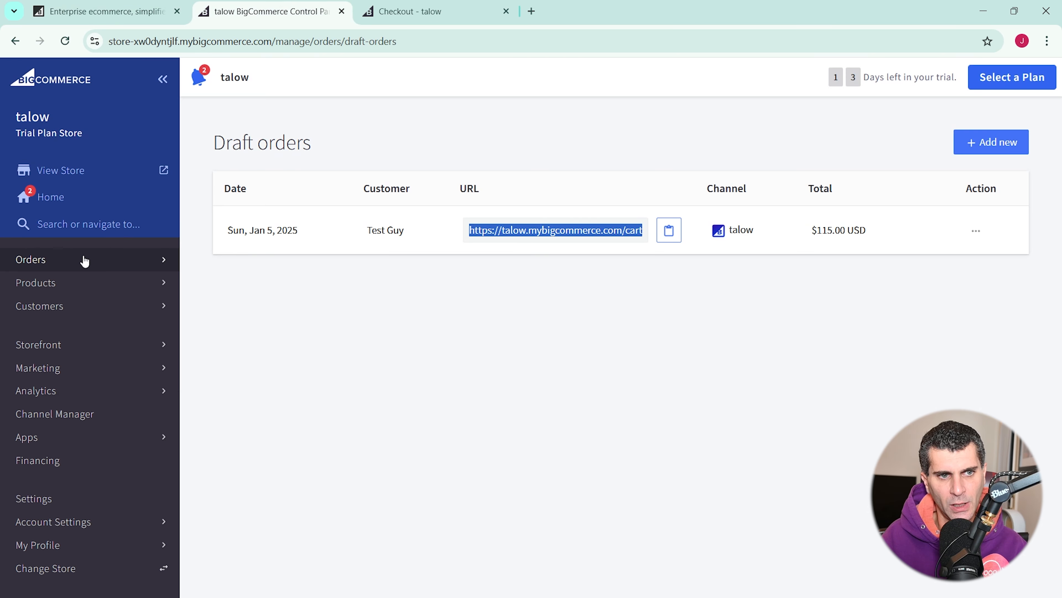
left_click(84, 347)
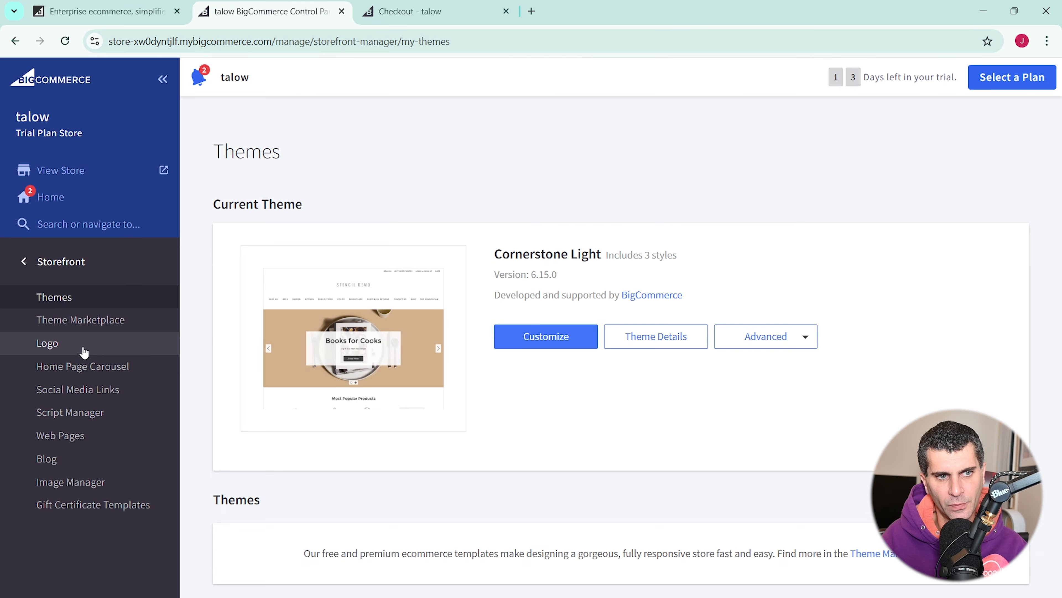
- Open Logo Options, check the 325 max width, and delete the current logo image
left_click(84, 351)
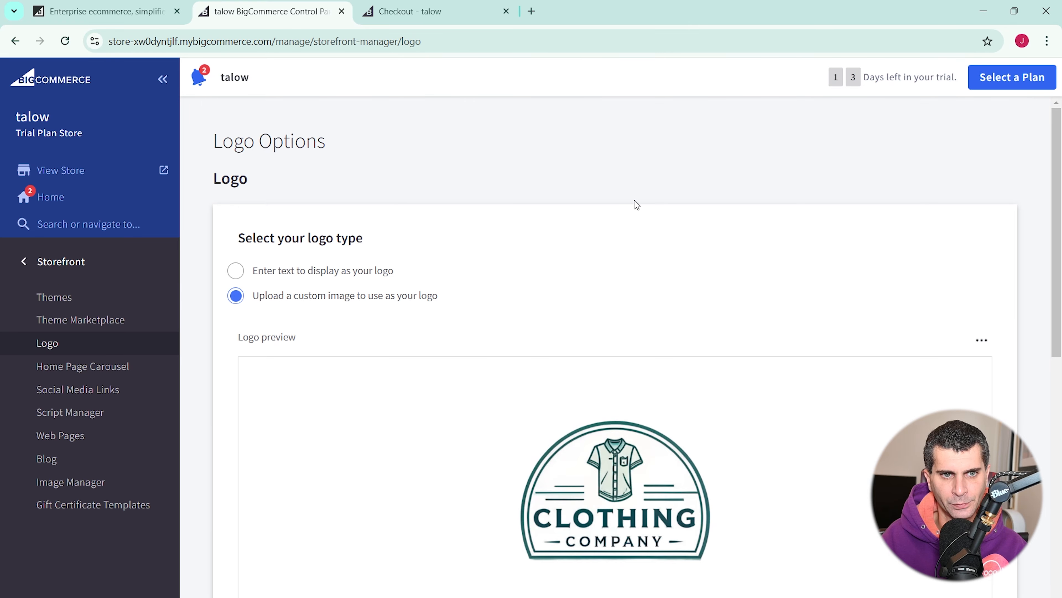
scroll(634, 201, "down", 7)
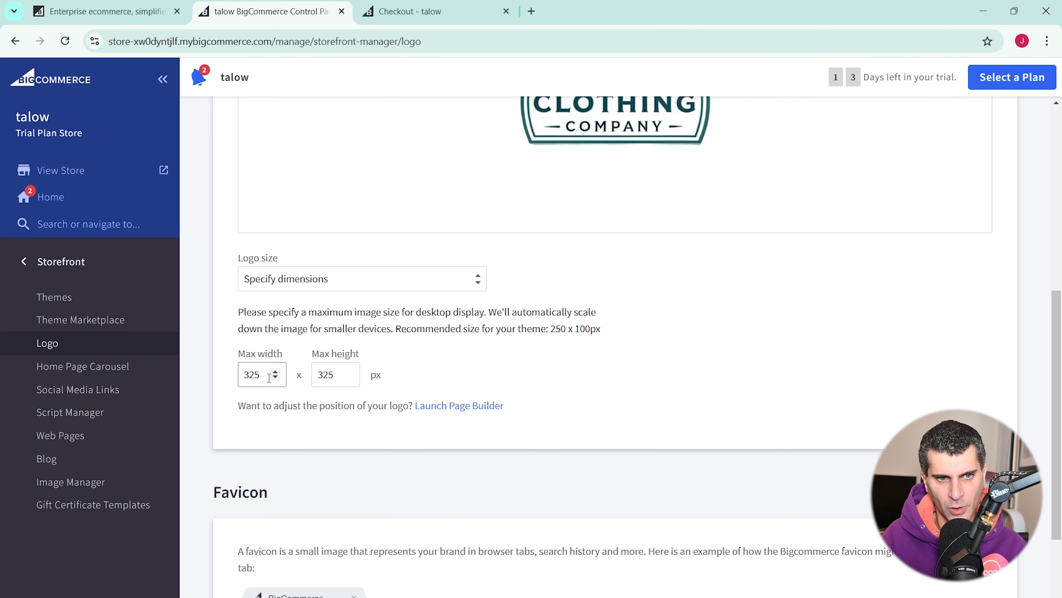
double_click(256, 375)
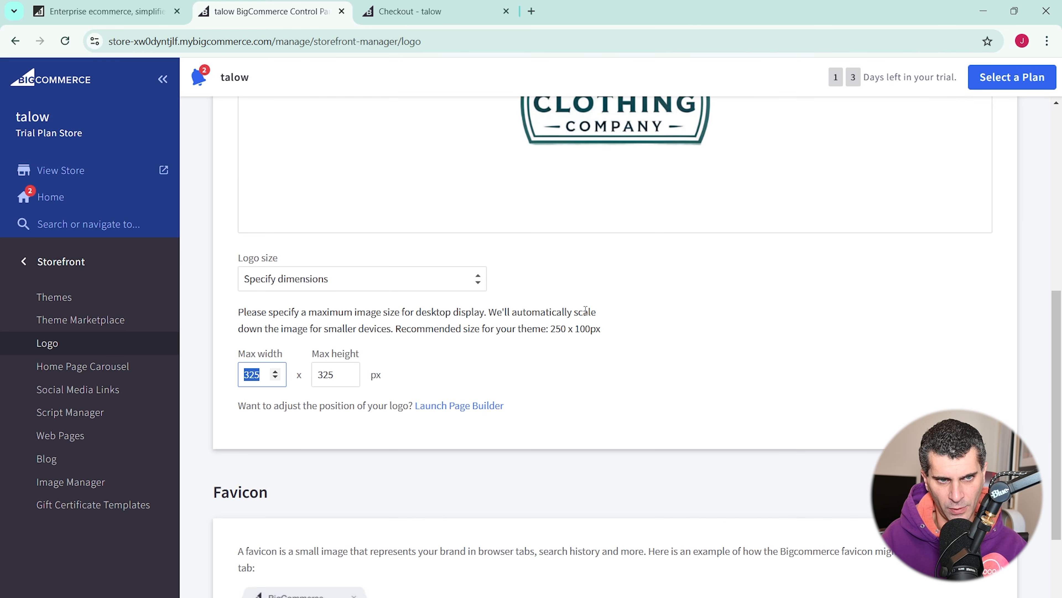
scroll(586, 310, "up", 7)
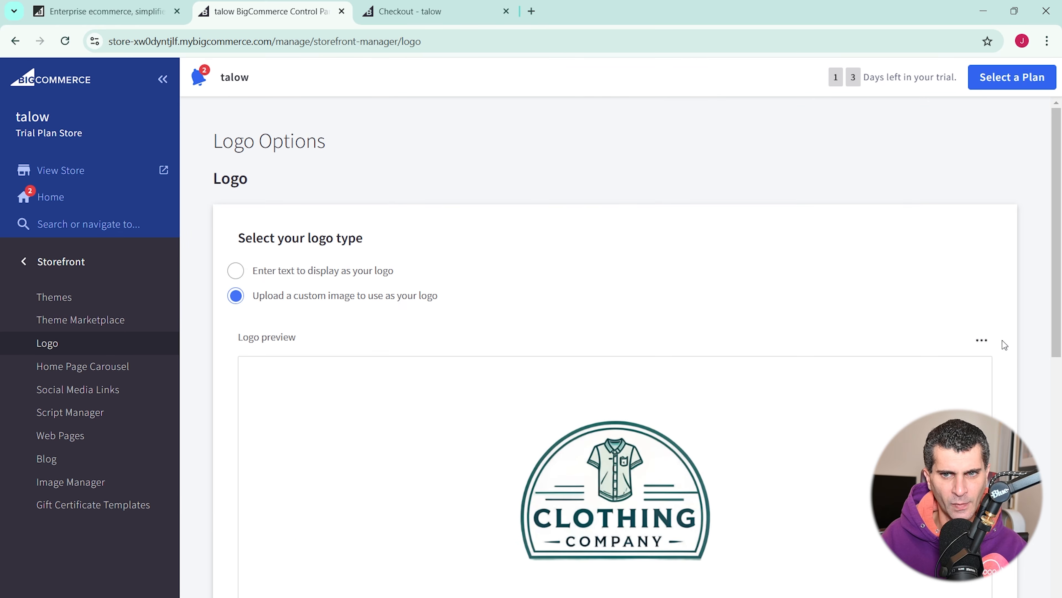
left_click(981, 340)
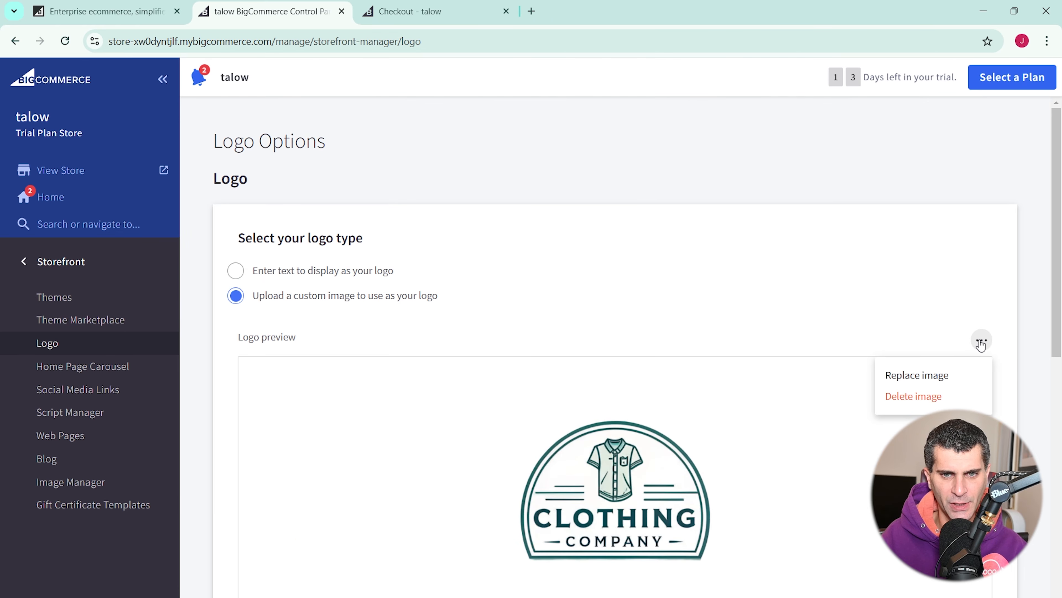
left_click(950, 401)
- Upload the edited clothing company logo and set Logo size to Original (as uploaded)
left_click(329, 456)
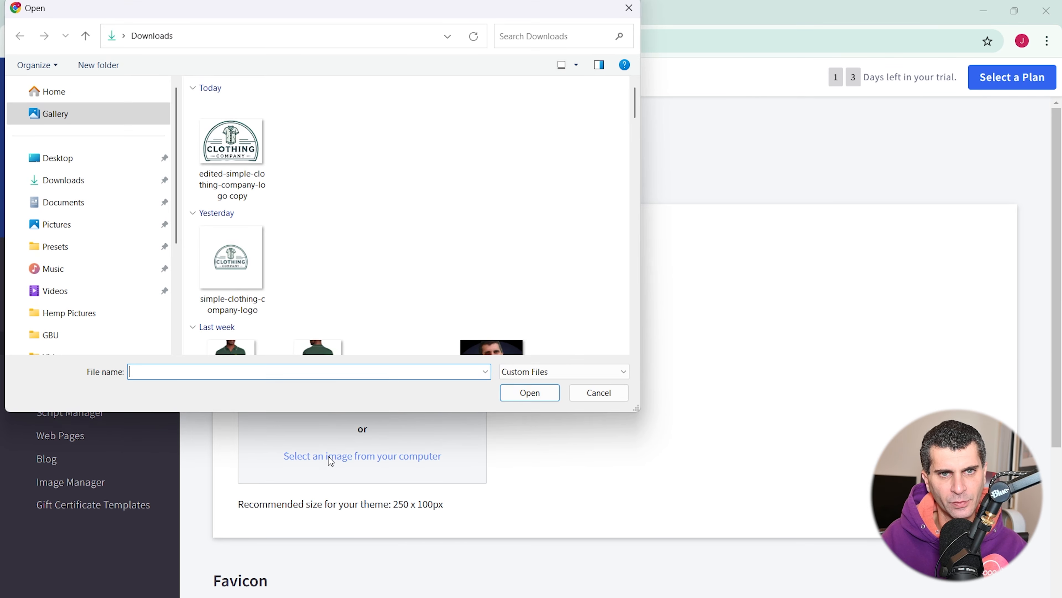
left_click(233, 161)
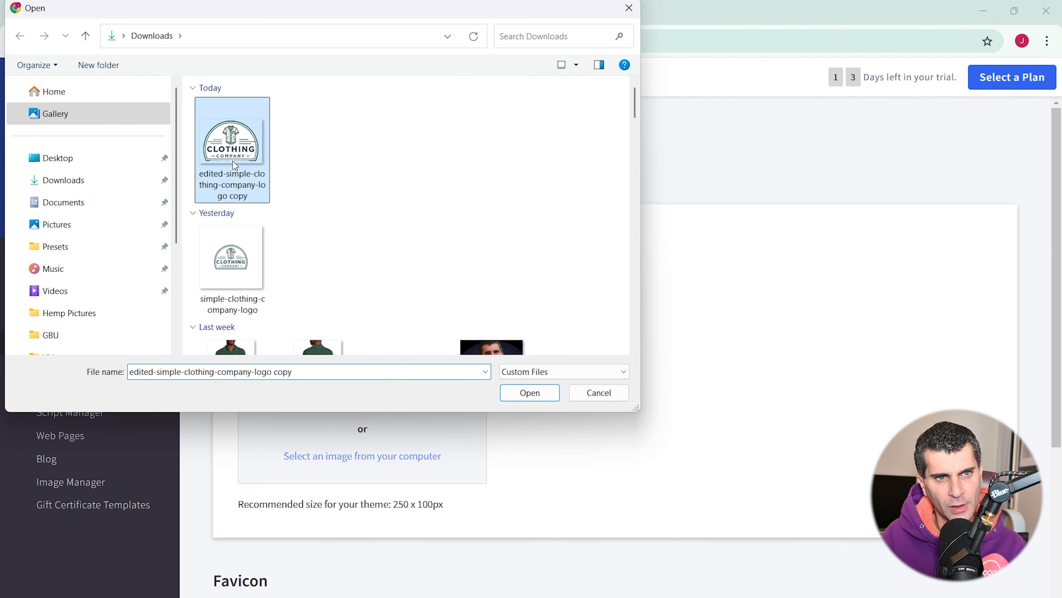
left_click(525, 395)
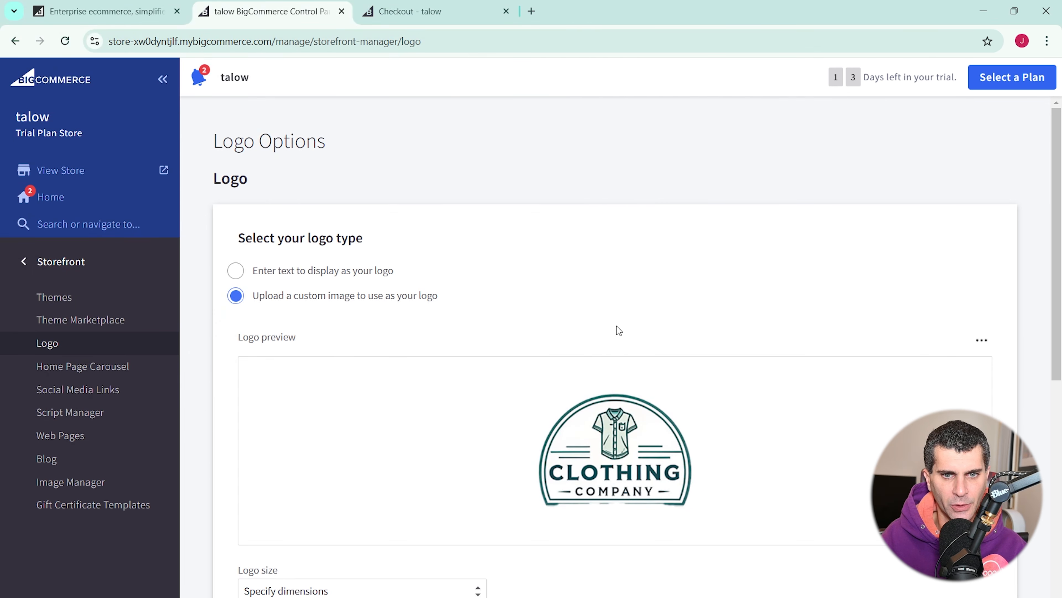
scroll(613, 313, "down", 5)
left_click(368, 387)
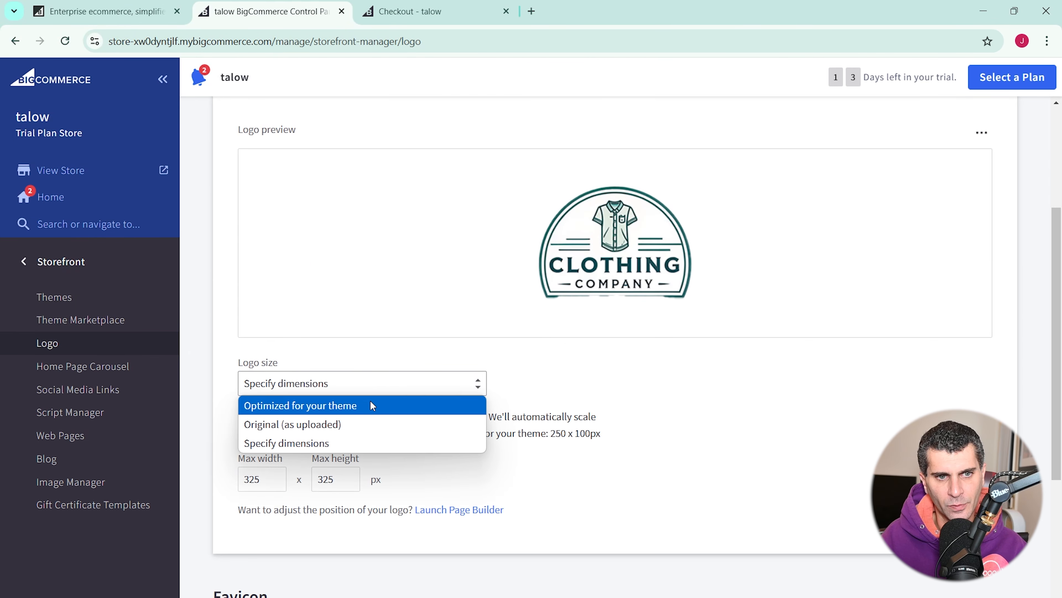
left_click(369, 424)
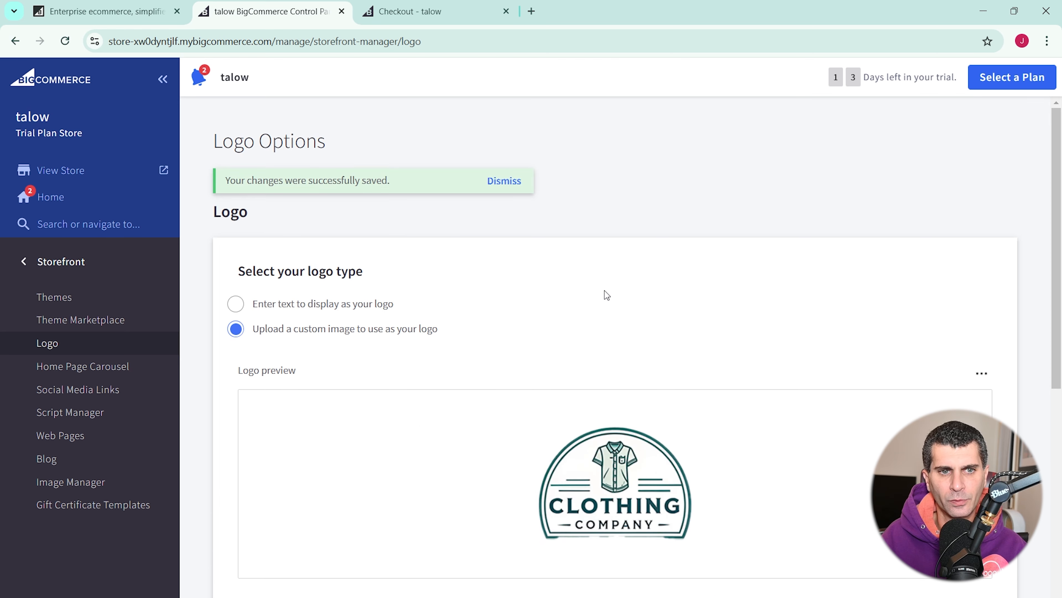
- Reload the storefront checkout page to see the new logo
left_click(393, 8)
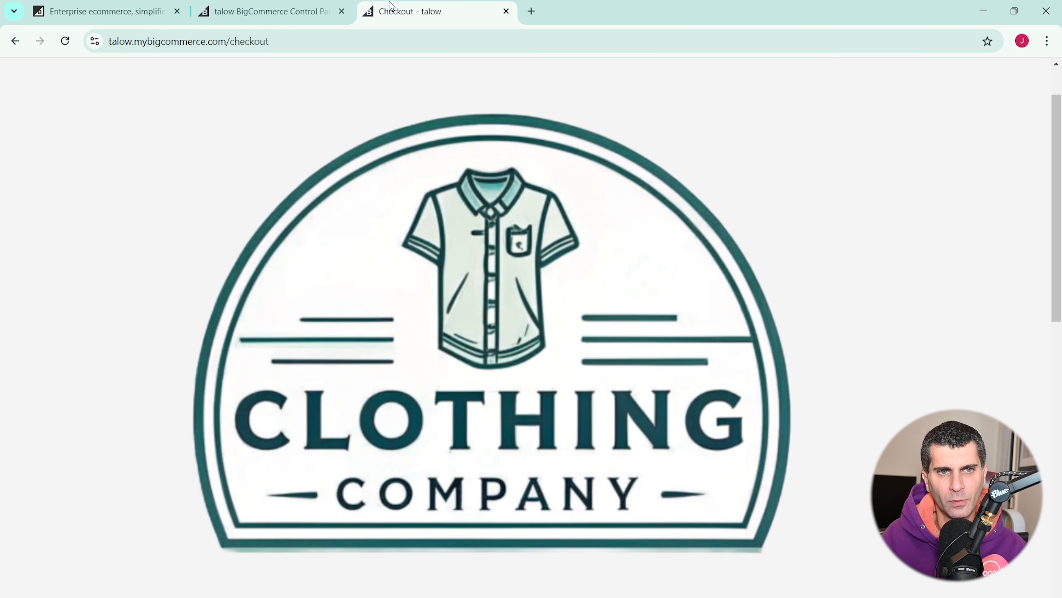
left_click(58, 42)
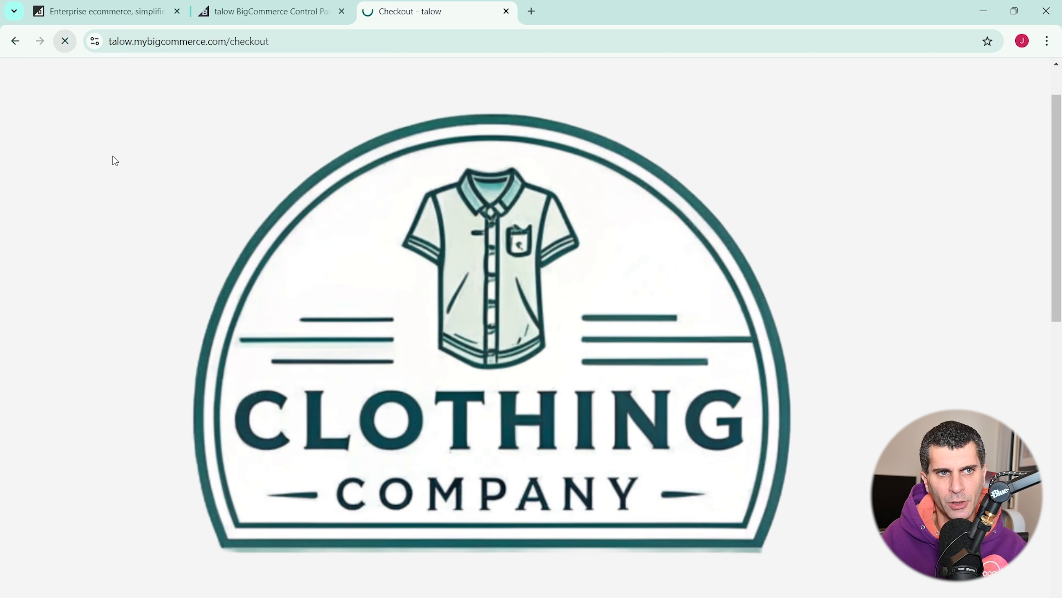
scroll(468, 168, "down", 5)
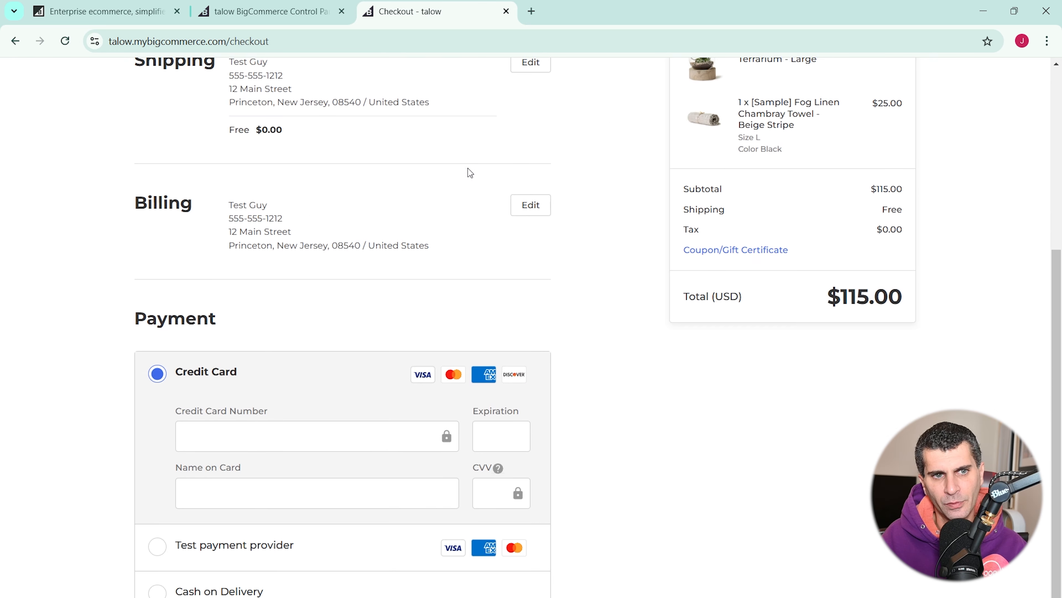
scroll(468, 168, "up", 5)
scroll(468, 168, "down", 3)
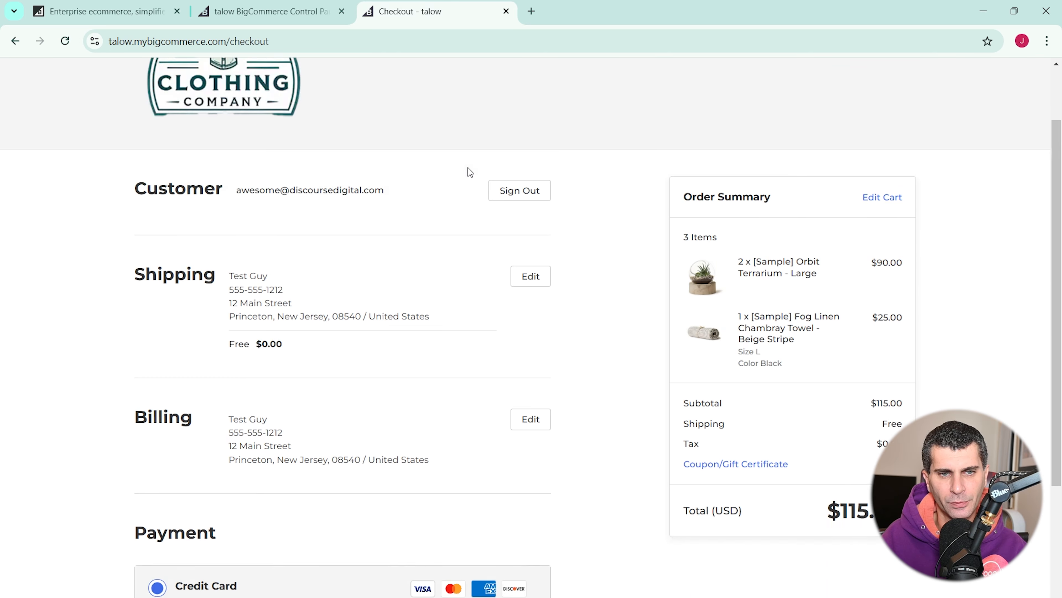
scroll(458, 169, "down", 3)
scroll(458, 170, "down", 2)
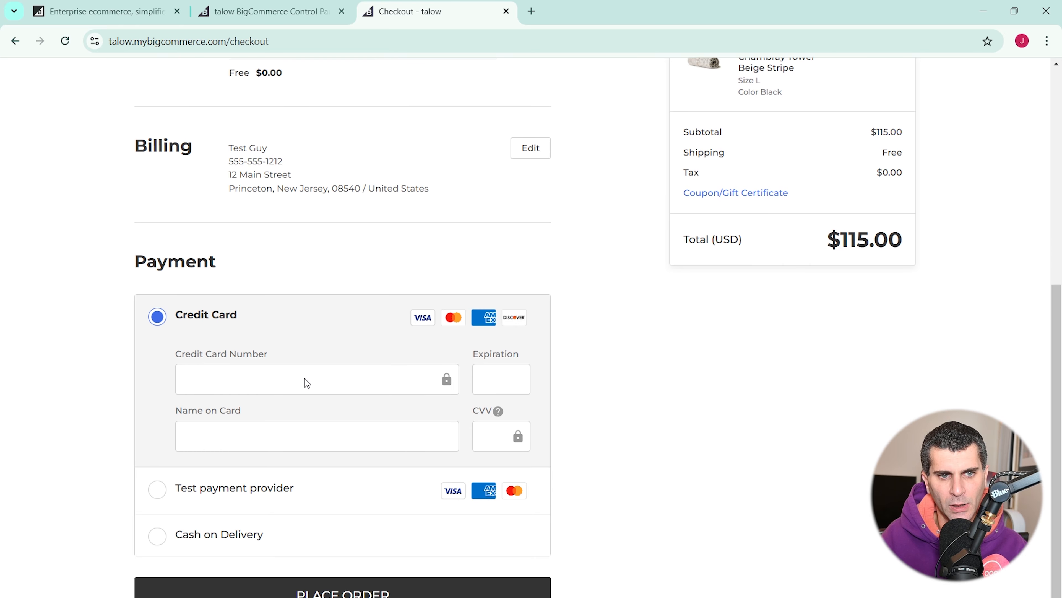
- Pay by Cash on Delivery, place the $115.00 order, and highlight order number 101
left_click(158, 489)
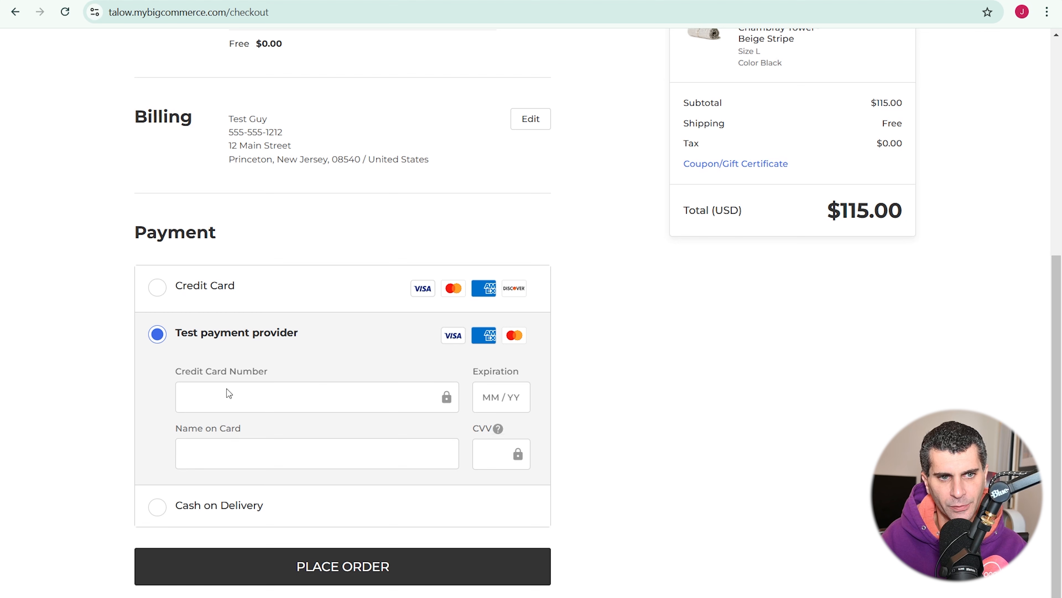
left_click(151, 508)
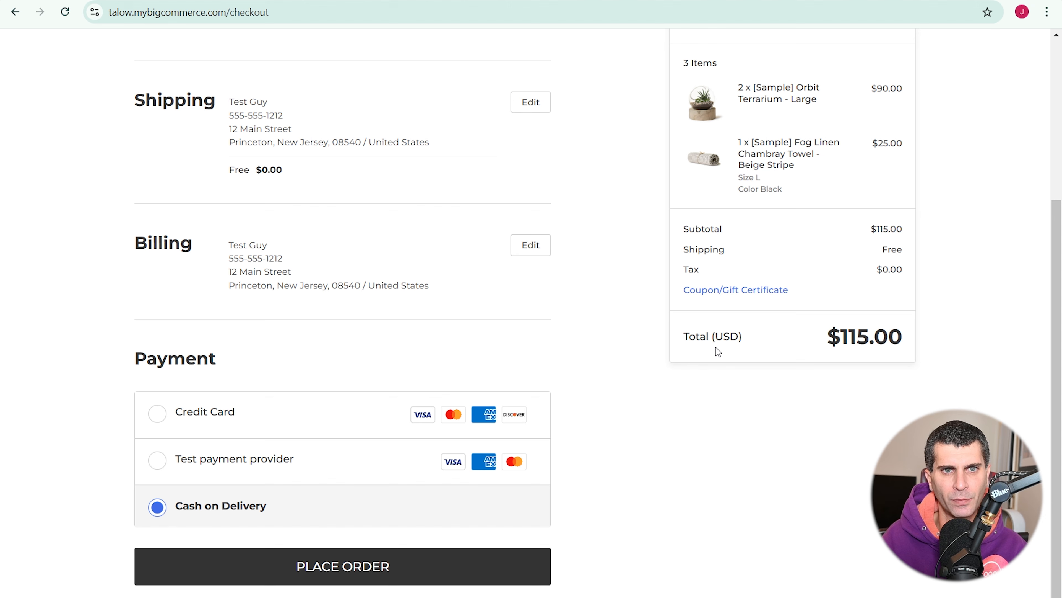
left_click(474, 580)
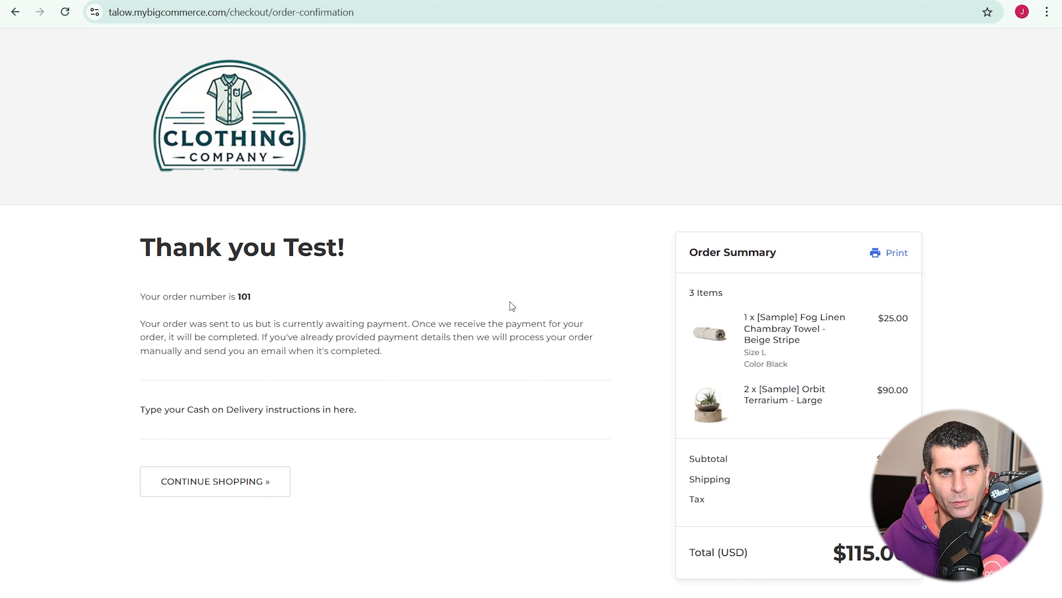
left_click_drag(141, 296, 258, 301)
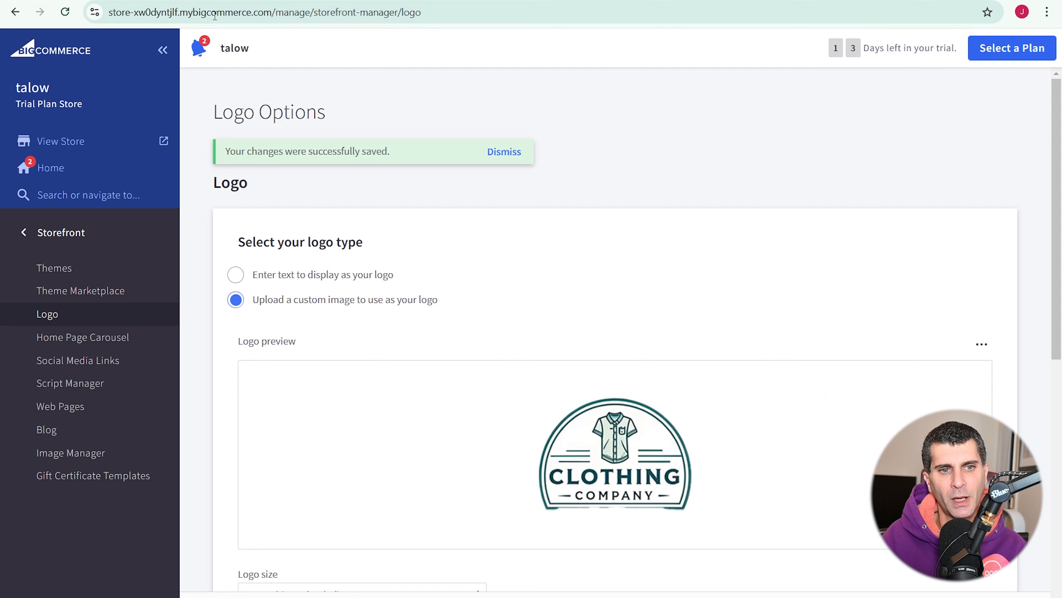
- Open the orders list, expand orders 100 and 101 to review details, then collapse both
left_click(107, 237)
left_click(106, 234)
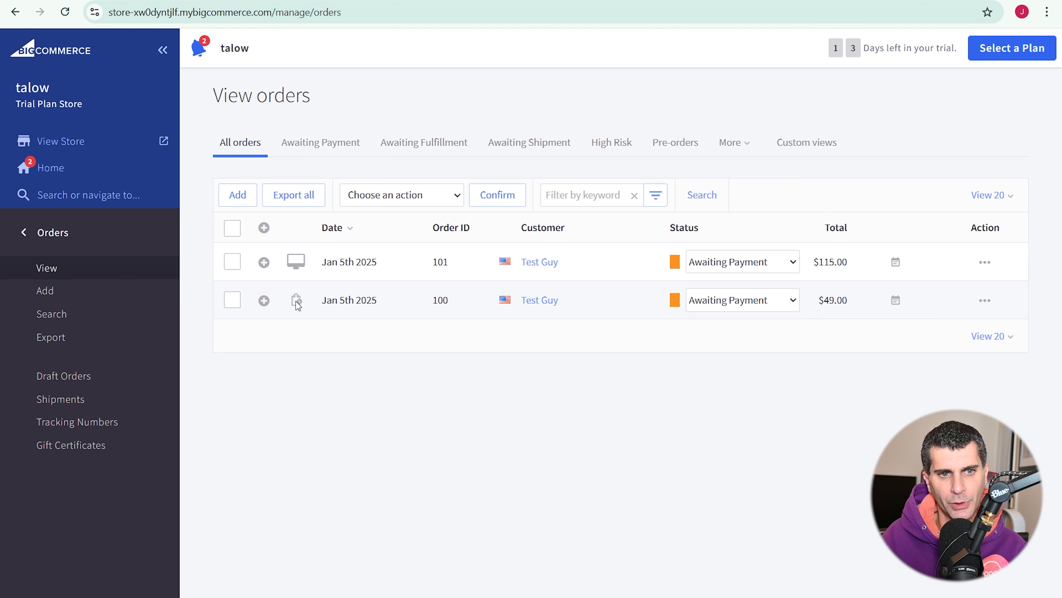
left_click(264, 301)
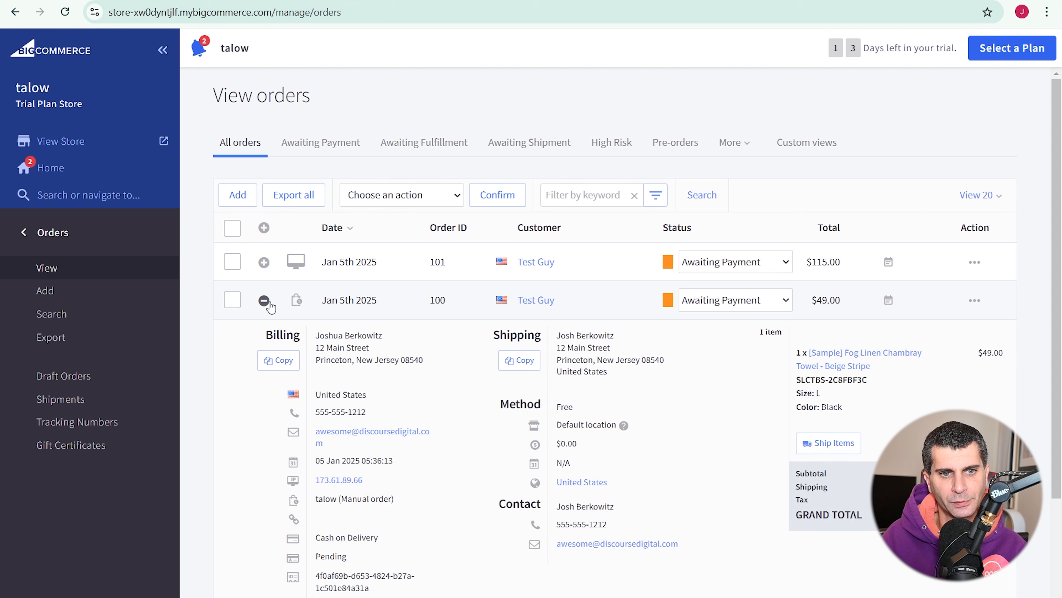
left_click(264, 262)
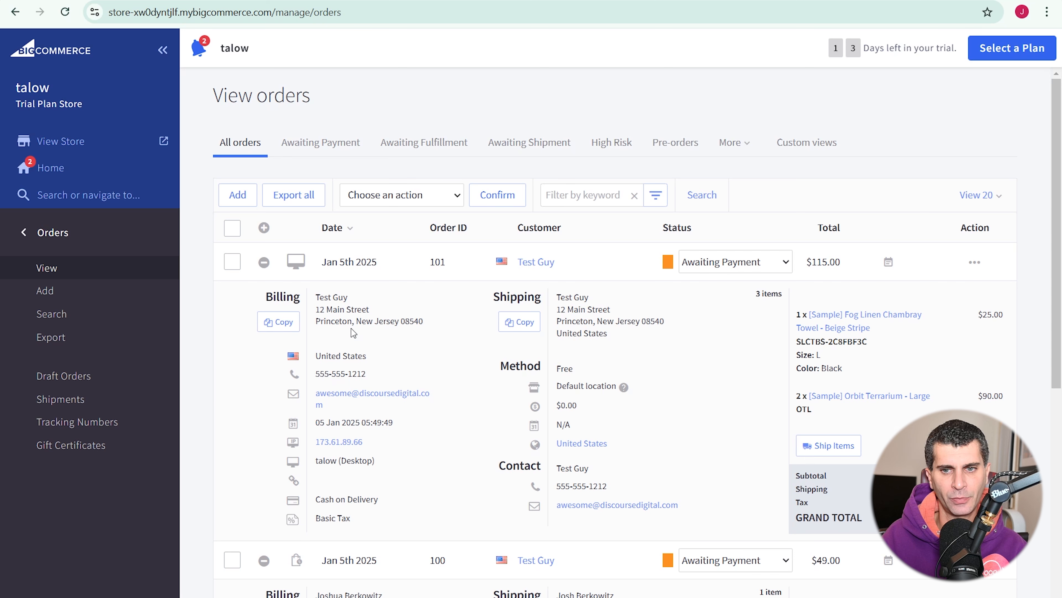
scroll(382, 337, "down", 3)
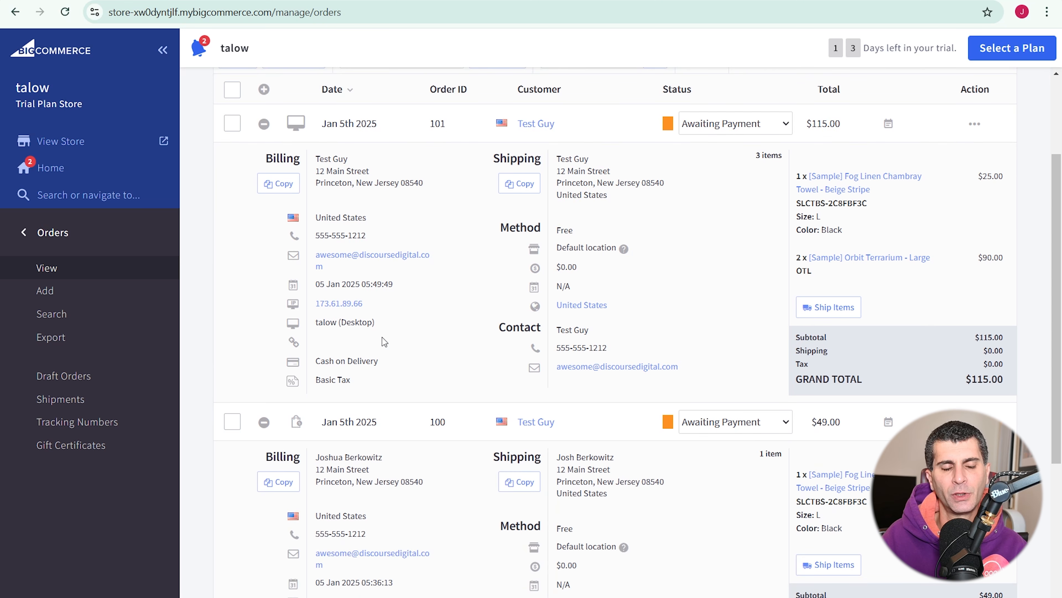
scroll(382, 337, "up", 3)
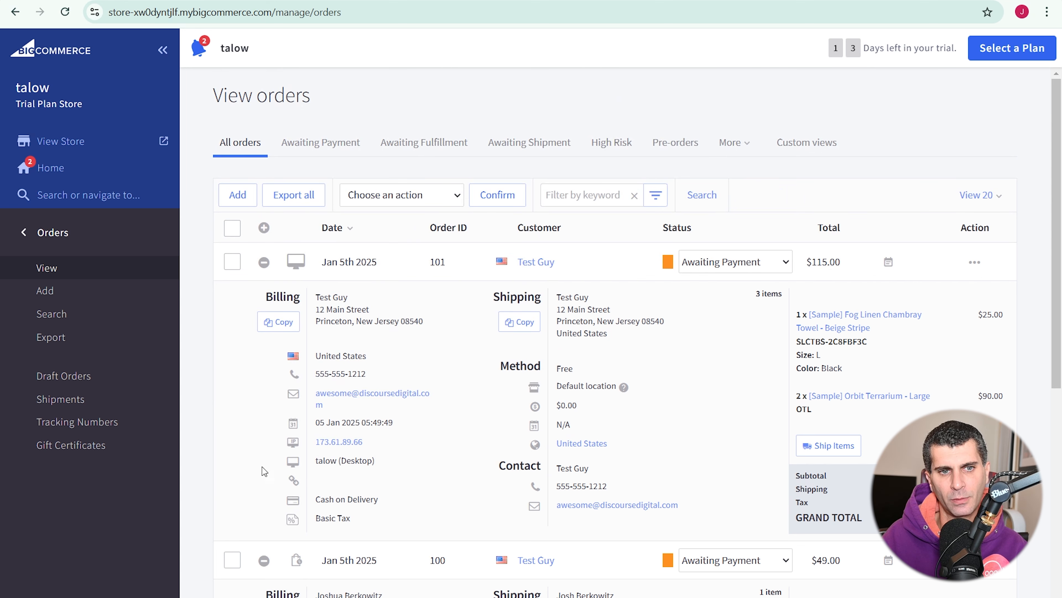
left_click(264, 559)
left_click(264, 263)
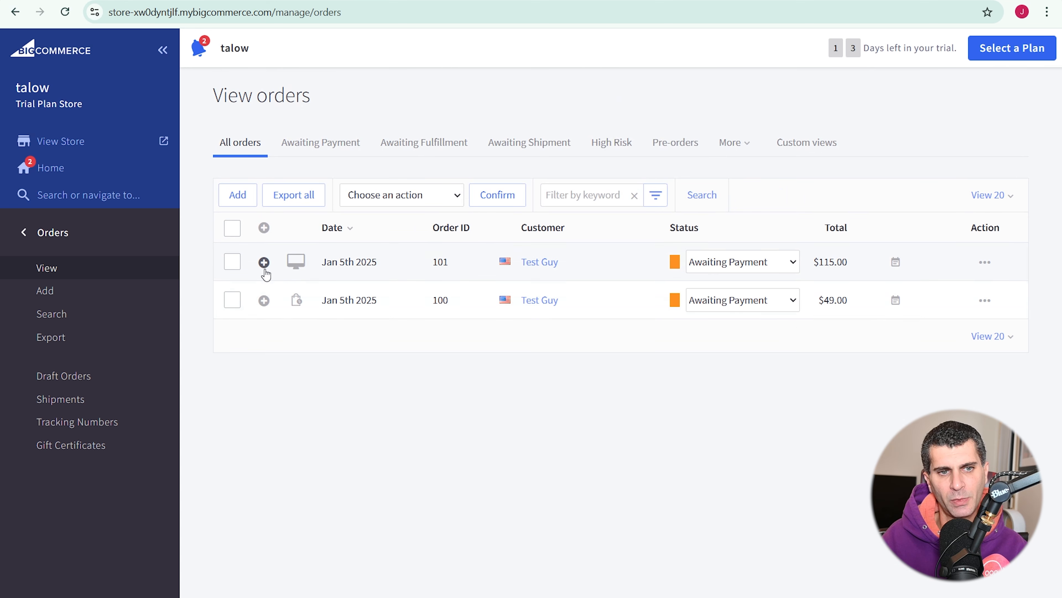
- Select all orders and set orders 101 and 100 to Shipped via their Status dropdowns
left_click(235, 233)
left_click(756, 262)
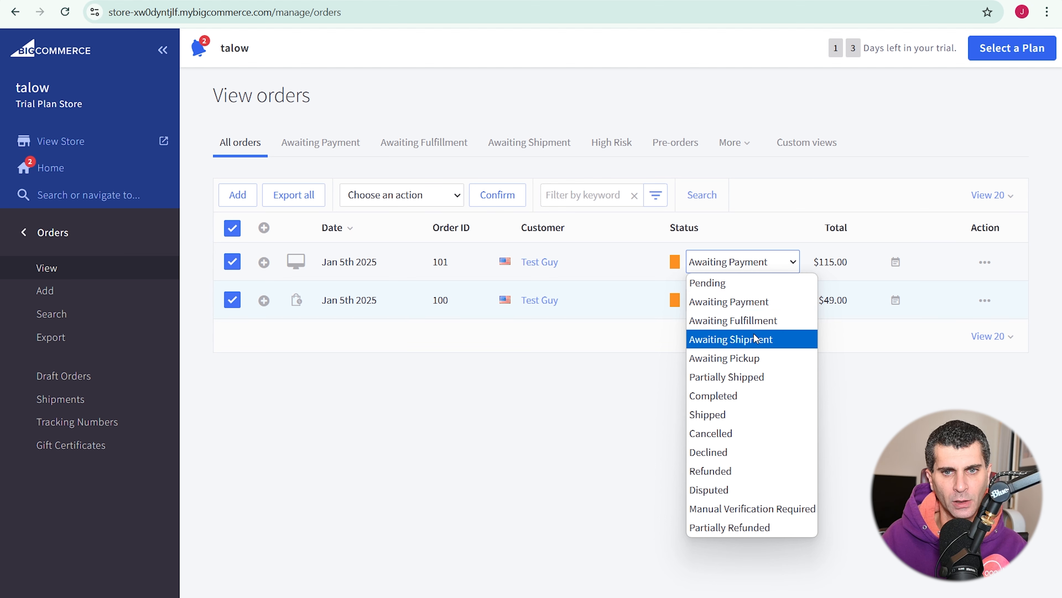
left_click(756, 413)
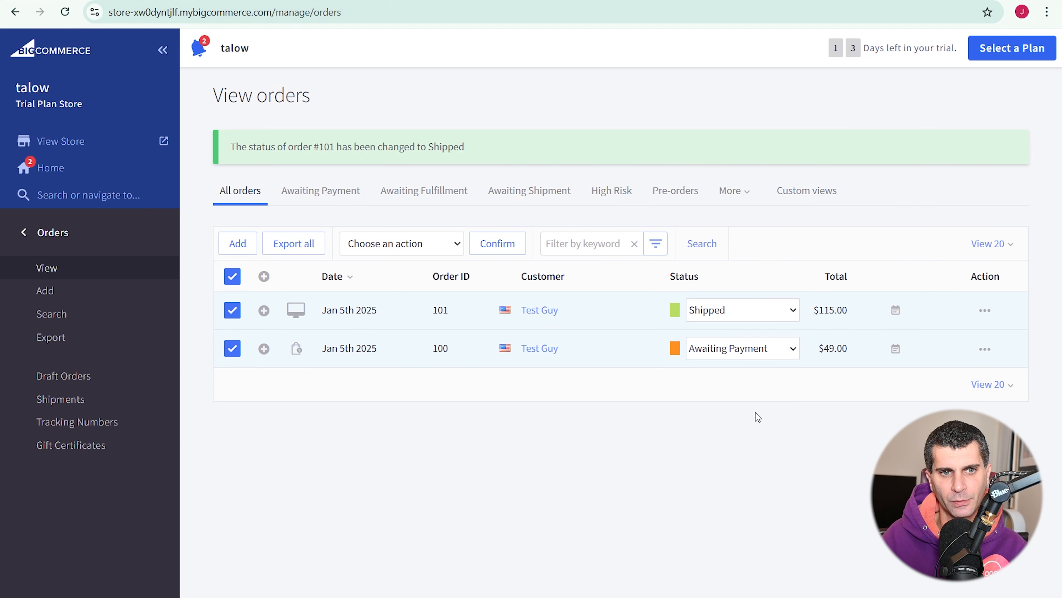
left_click(752, 356)
left_click(752, 499)
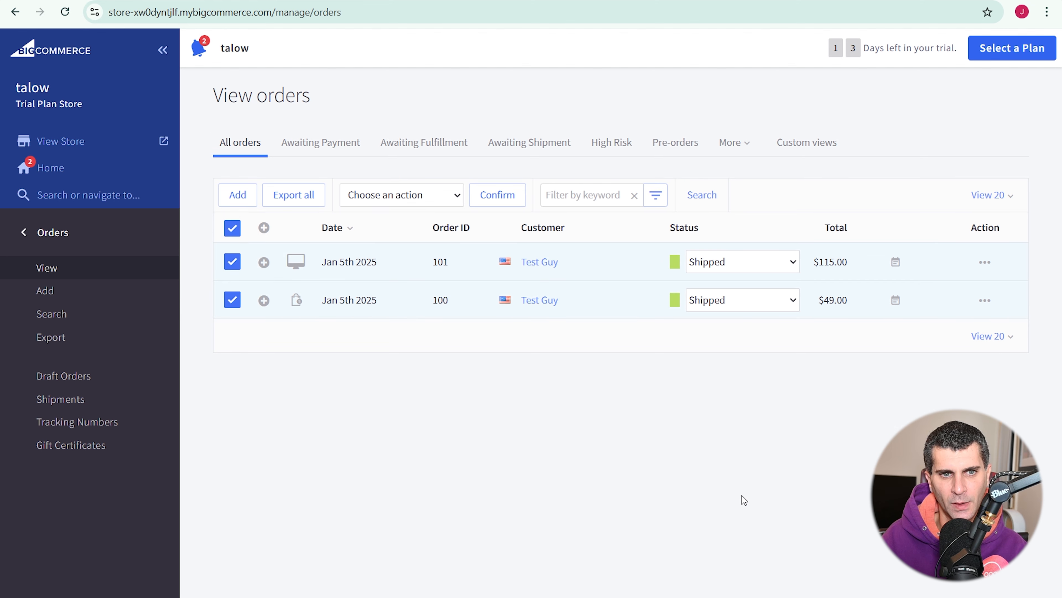
left_click(447, 199)
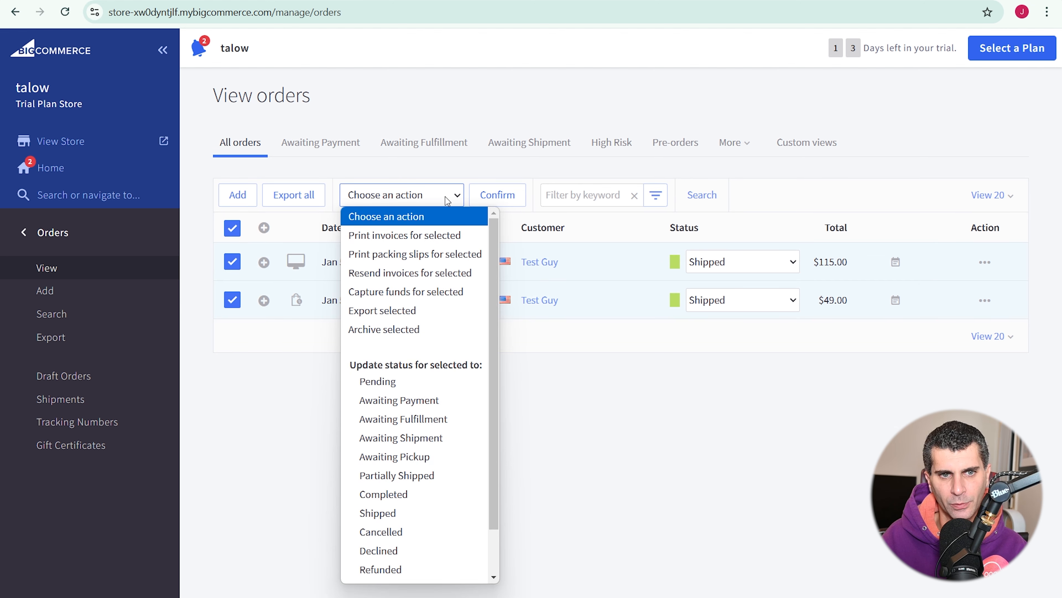
left_click(435, 166)
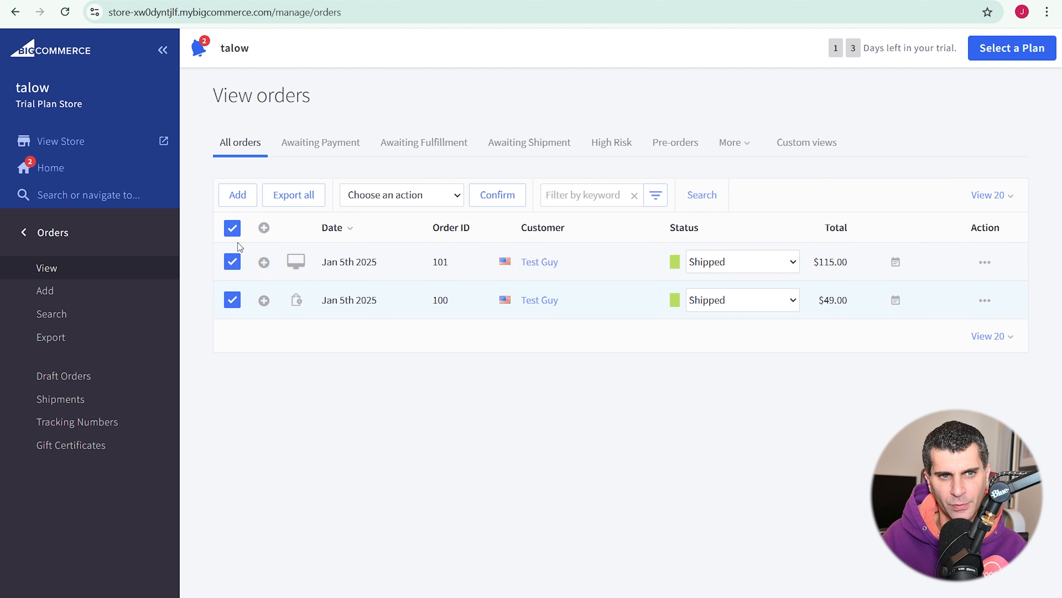
- Select all orders and bulk-change their status to Completed
left_click(231, 230)
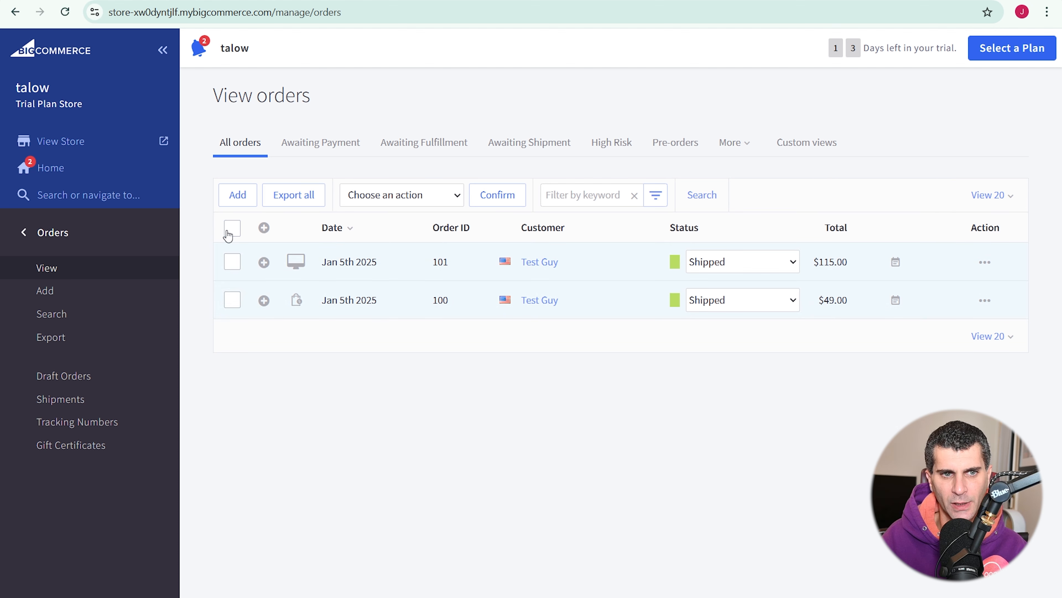
left_click(231, 230)
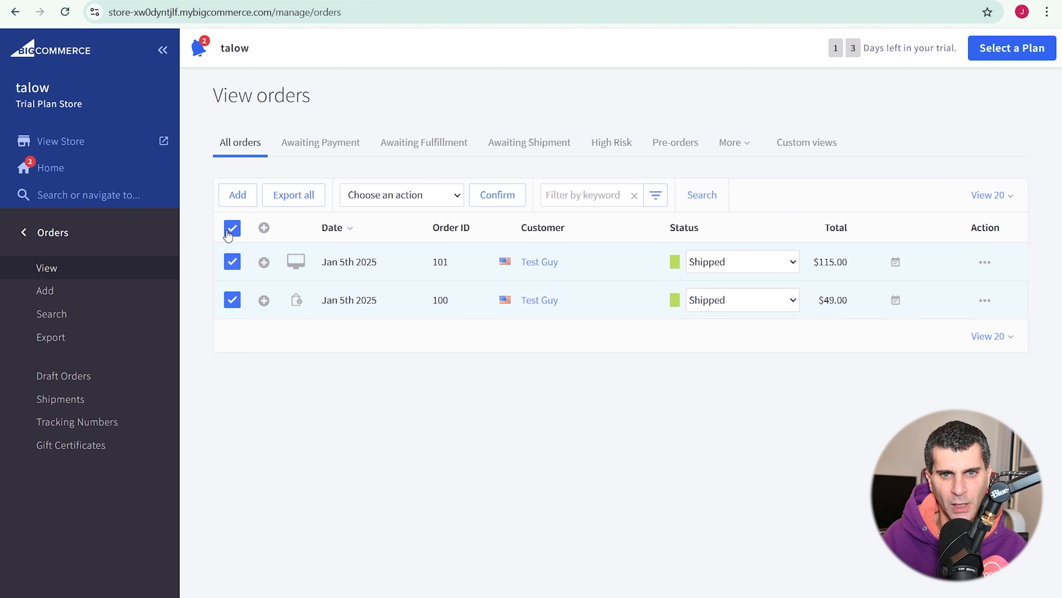
left_click(434, 198)
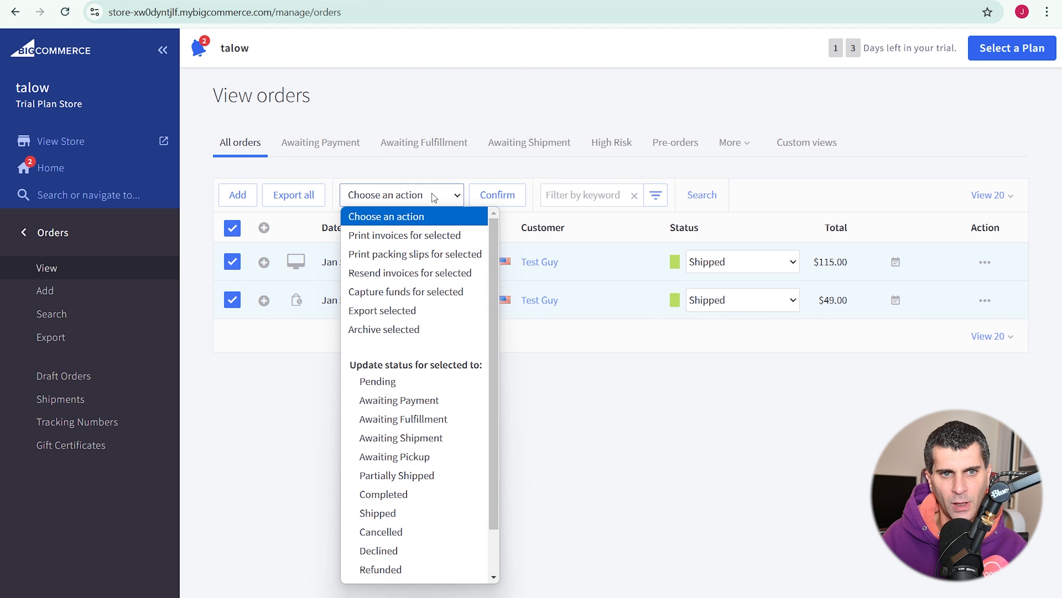
left_click(405, 496)
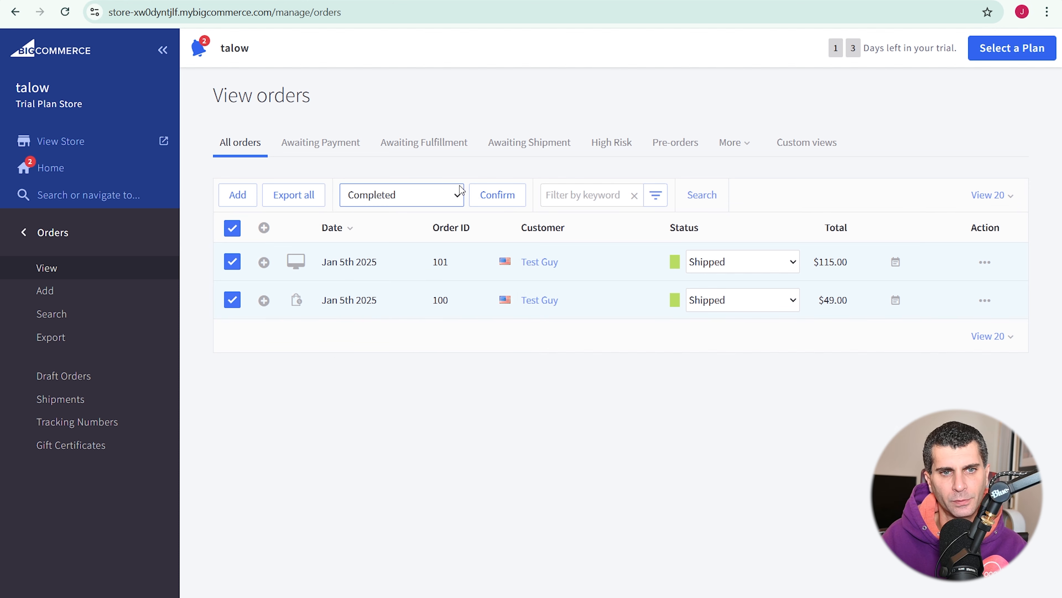
left_click(498, 195)
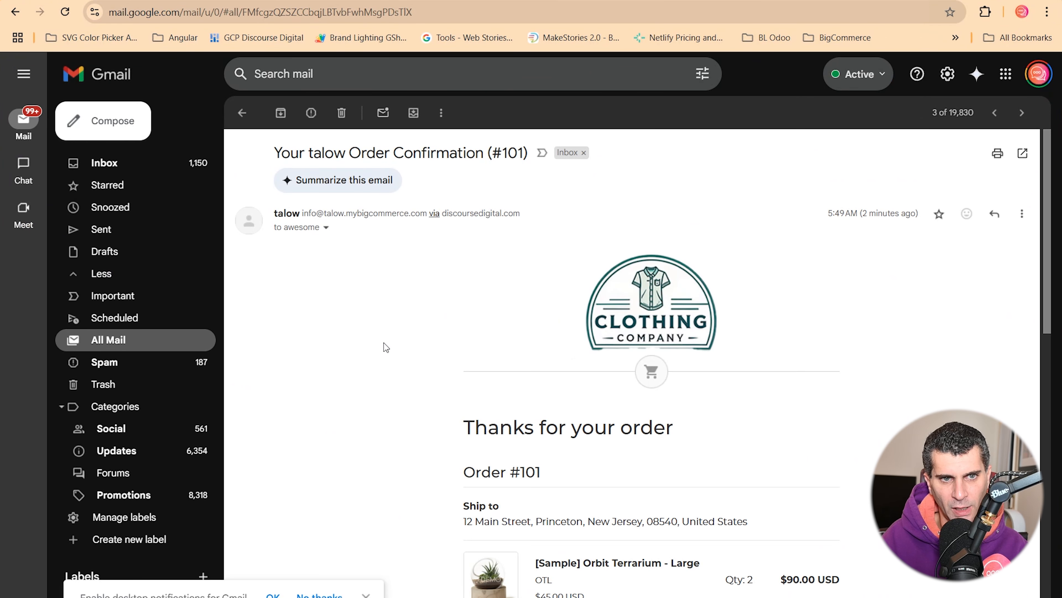
- Read through the Order Confirmation (#101) email, then open the Order Has Been Updated (#101) email
scroll(383, 342, "down", 5)
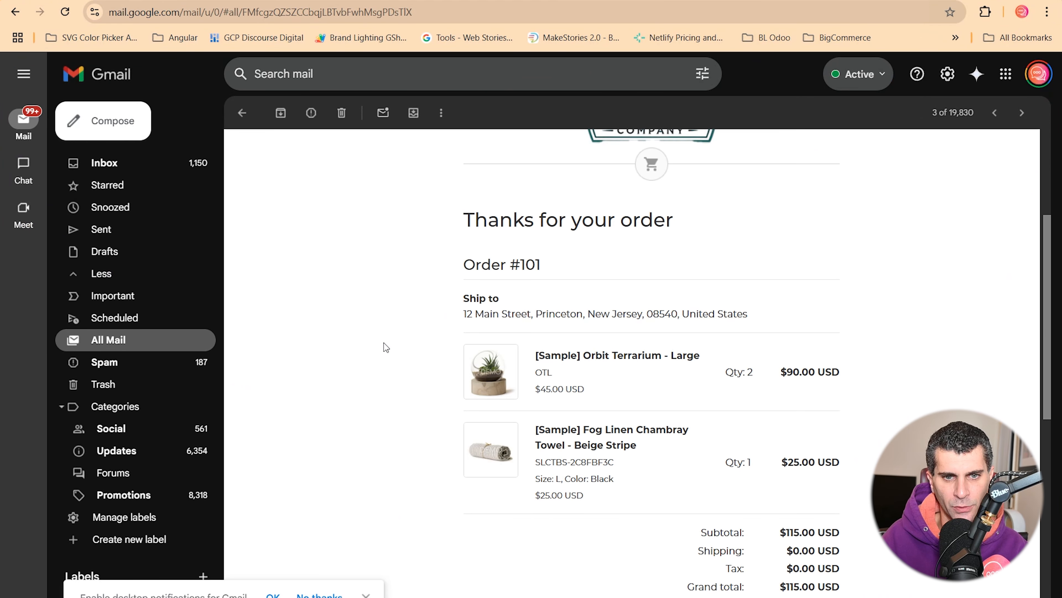
scroll(383, 342, "down", 5)
scroll(384, 342, "up", 7)
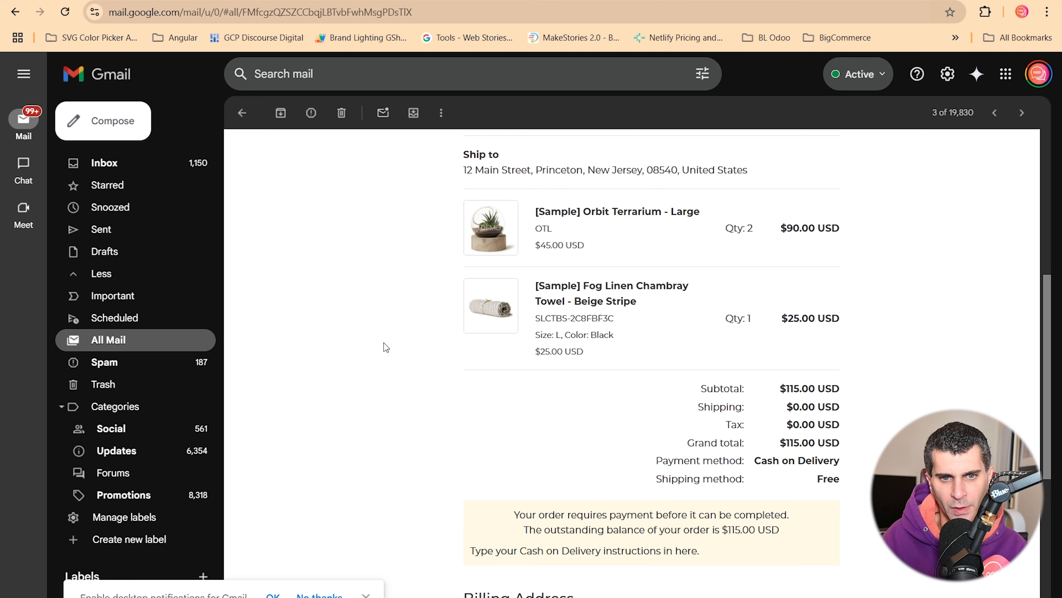
scroll(383, 343, "up", 3)
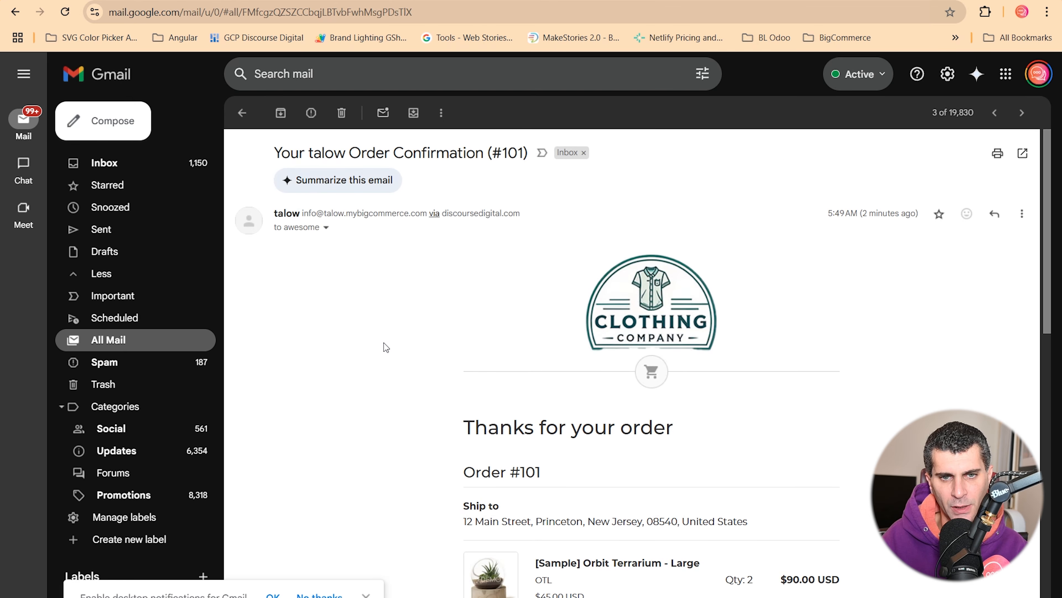
scroll(384, 343, "down", 7)
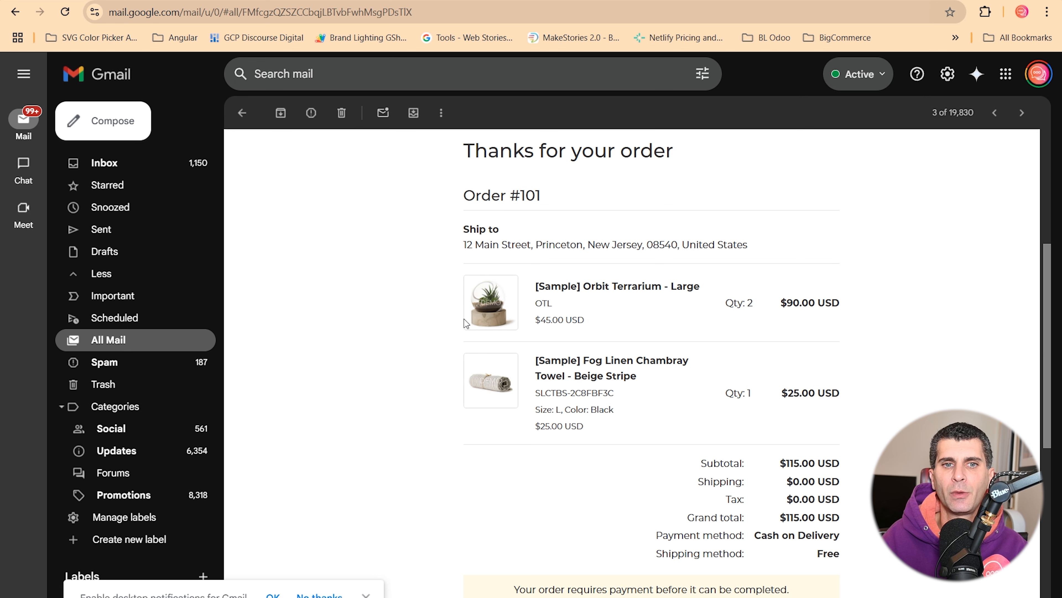
scroll(631, 364, "down", 4)
scroll(631, 364, "down", 1)
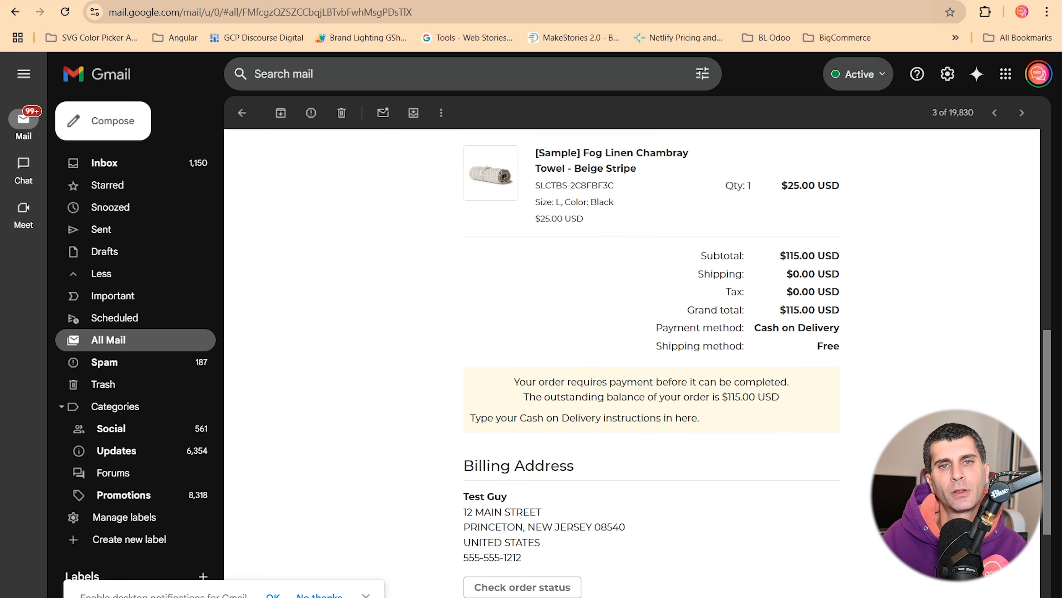
scroll(631, 364, "down", 5)
left_click(241, 112)
left_click(353, 171)
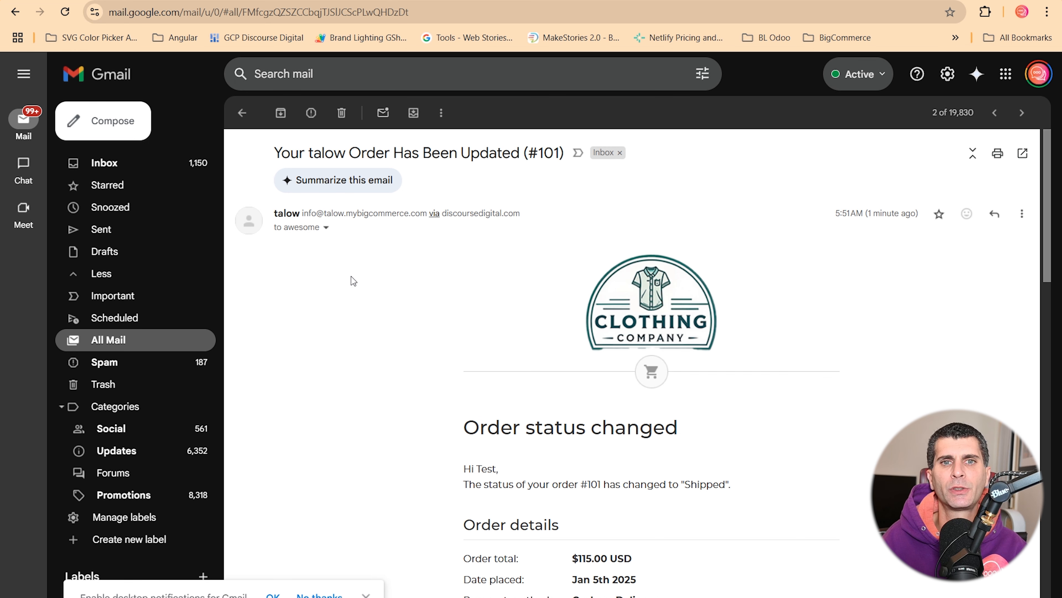
- Highlight the line stating order #101's status changed to Shipped
scroll(352, 278, "down", 5)
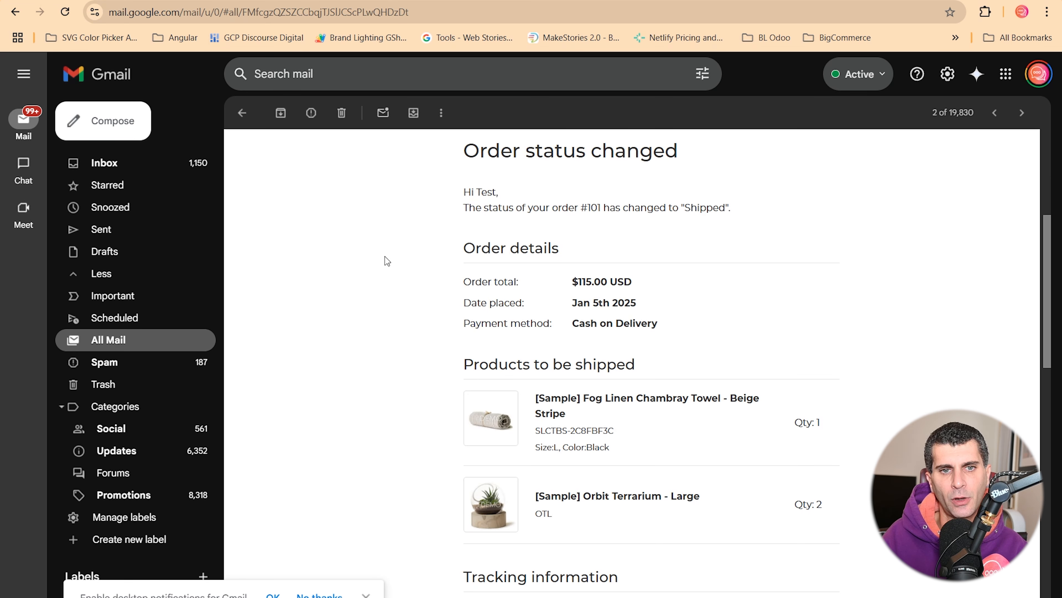
left_click_drag(462, 208, 739, 215)
scroll(736, 216, "down", 3)
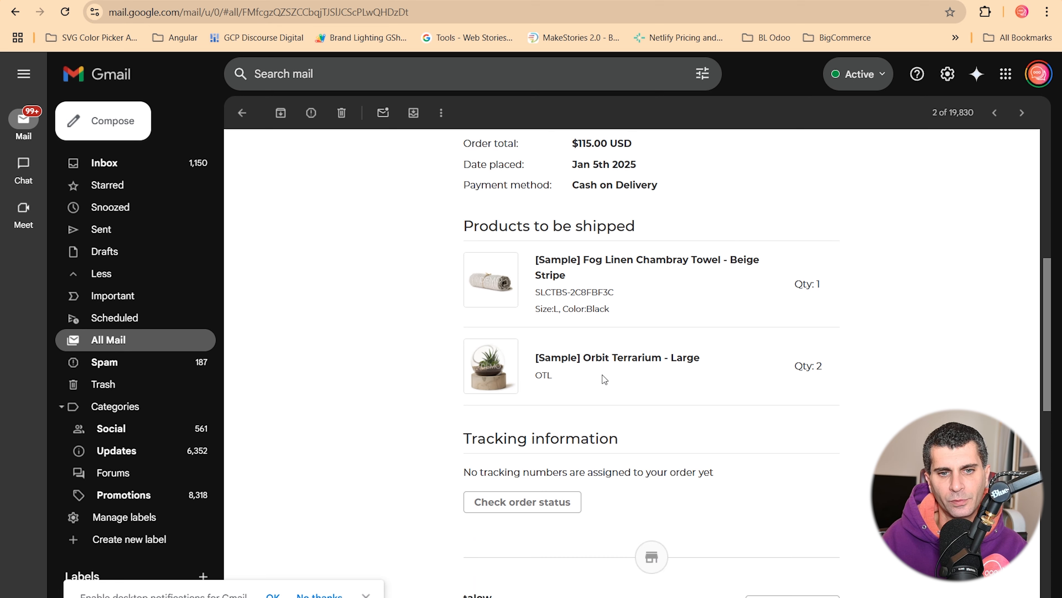
scroll(601, 372, "down", 4)
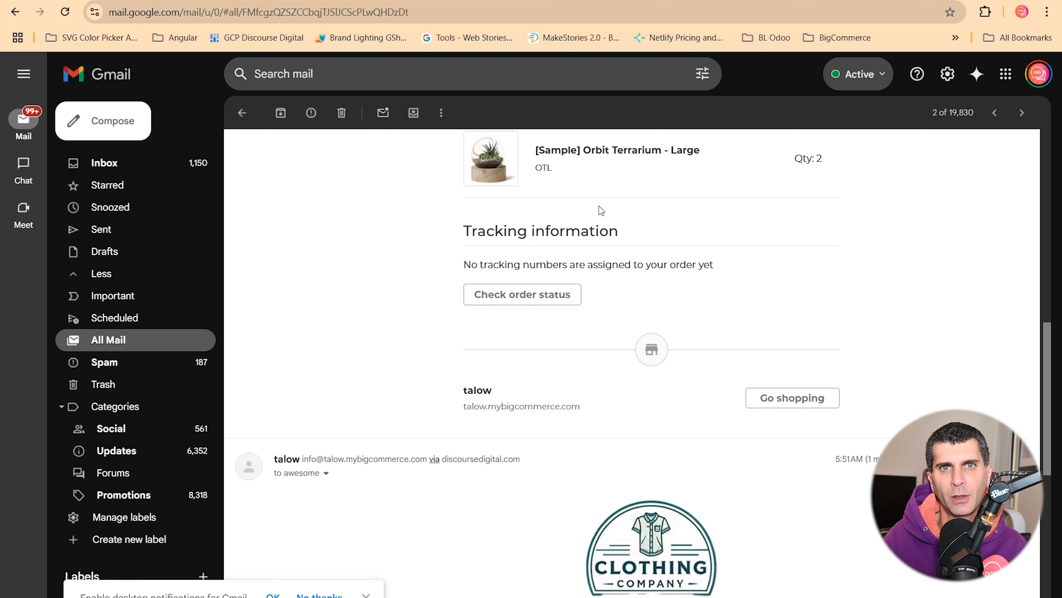
scroll(601, 210, "down", 8)
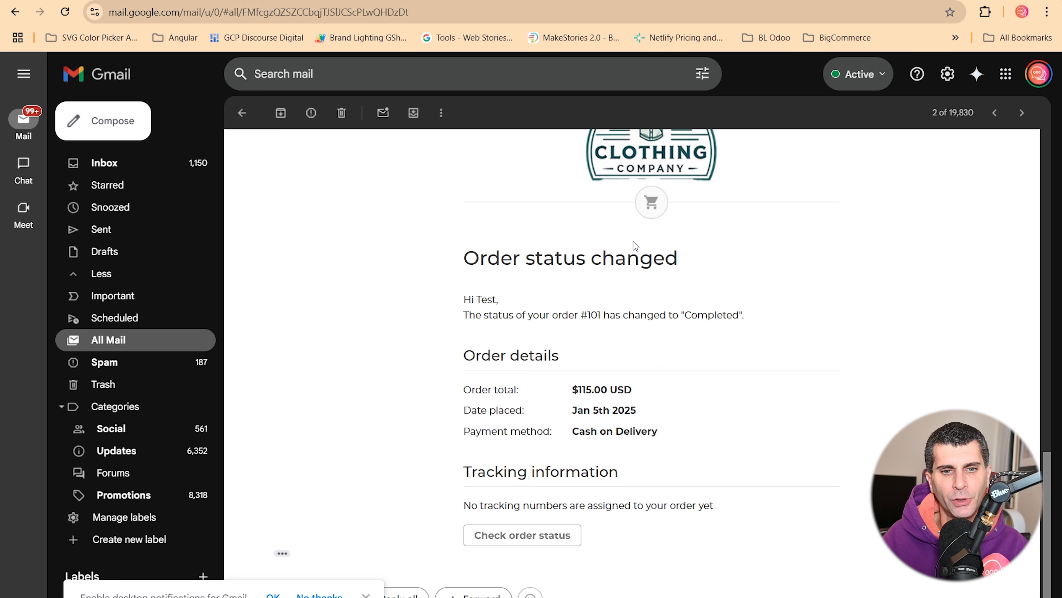
scroll(635, 246, "down", 1)
scroll(635, 246, "up", 3)
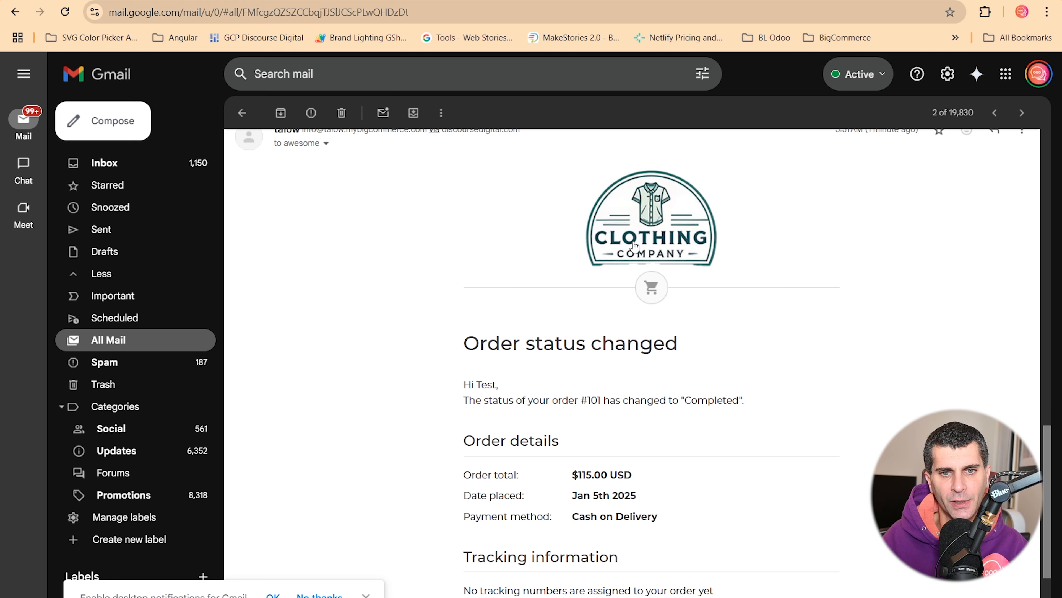
scroll(635, 245, "up", 15)
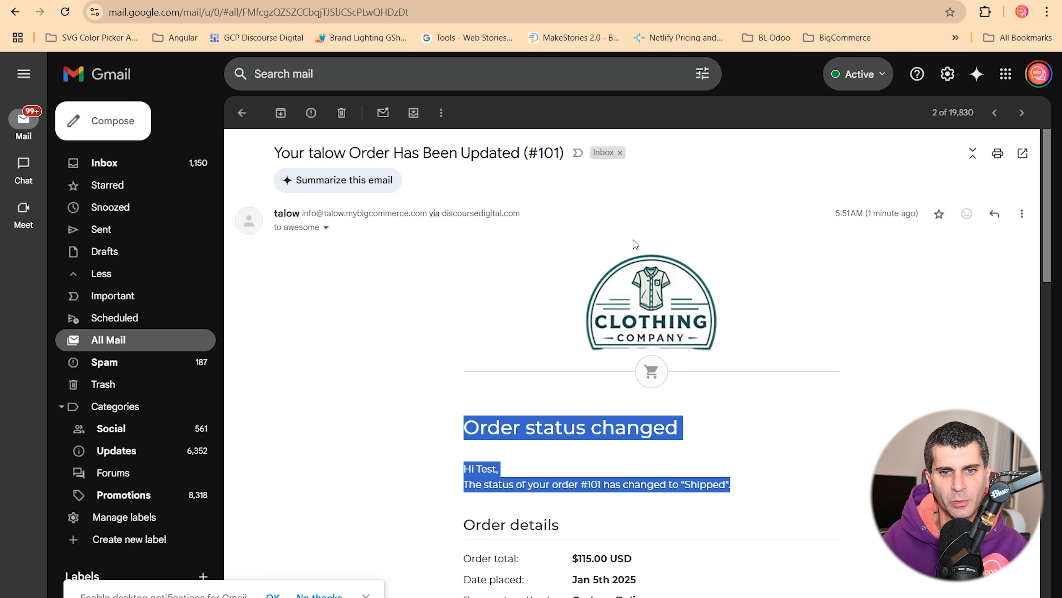
left_click(857, 434)
- Select the words Shipped and Completed in the update emails' status lines
scroll(776, 363, "down", 5)
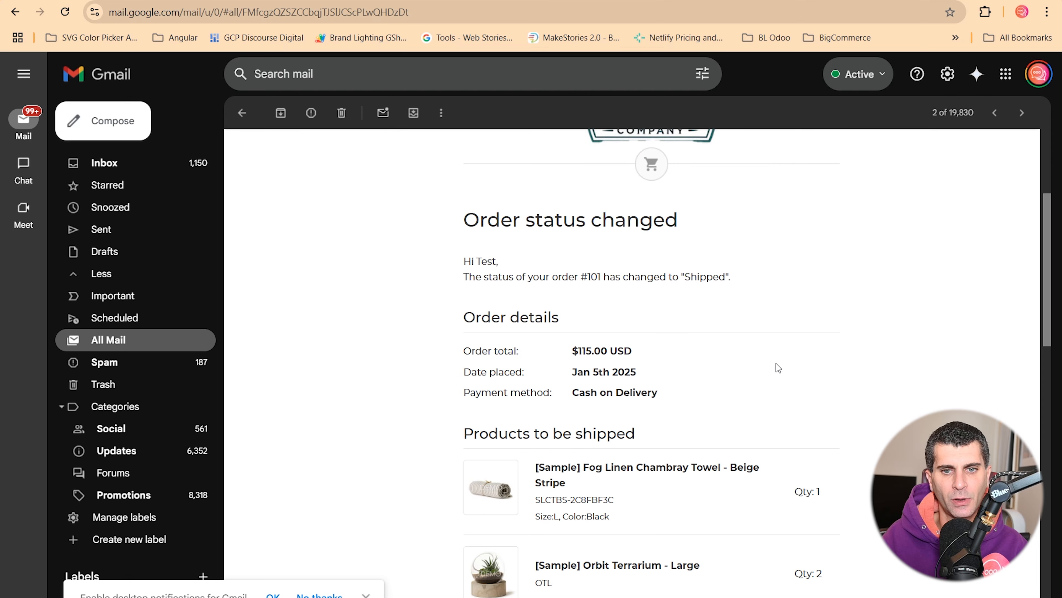
double_click(716, 280)
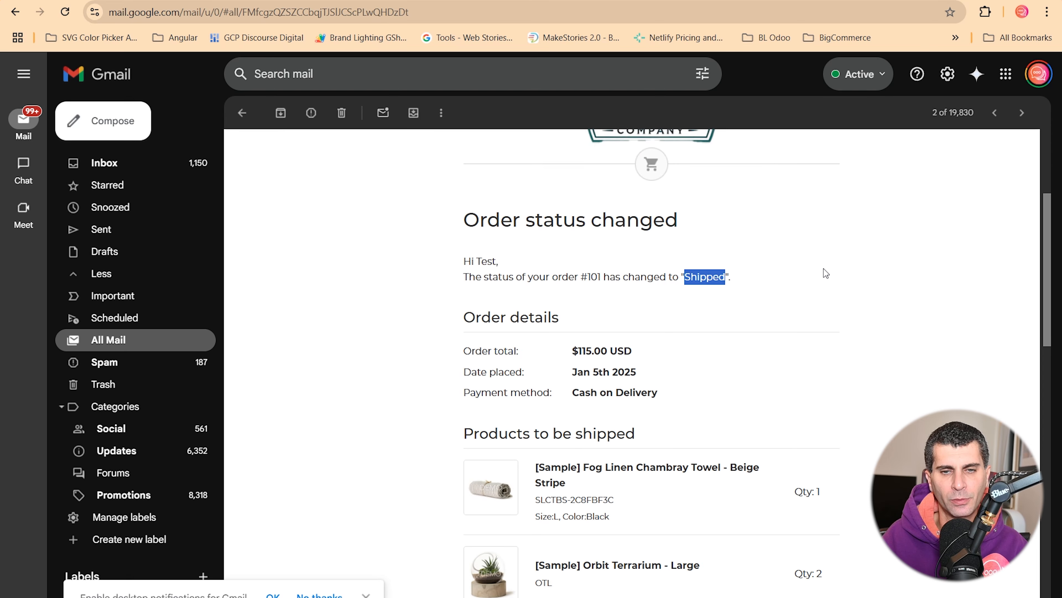
scroll(823, 269, "down", 15)
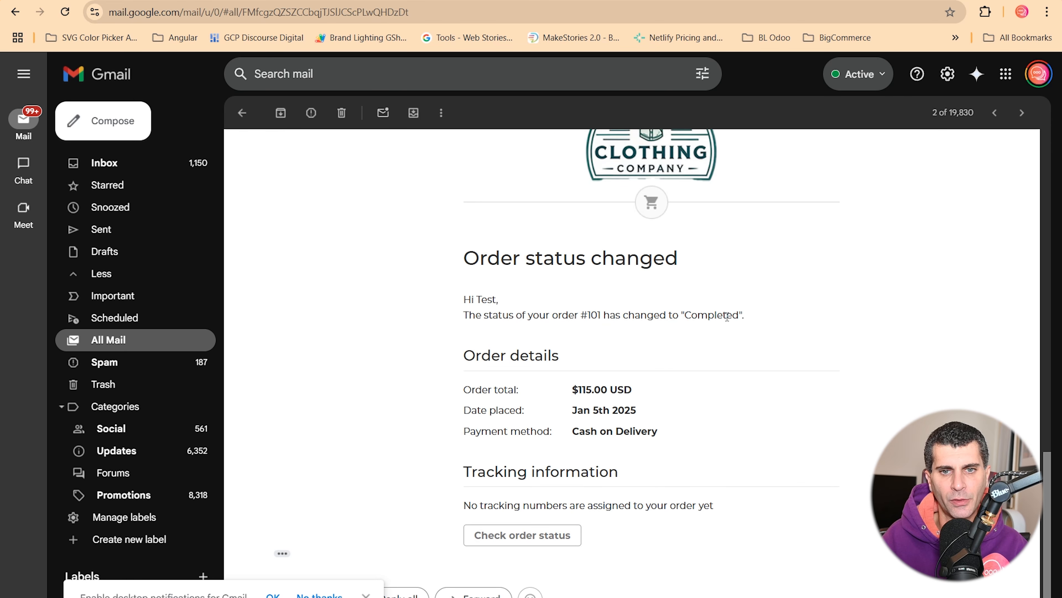
double_click(727, 317)
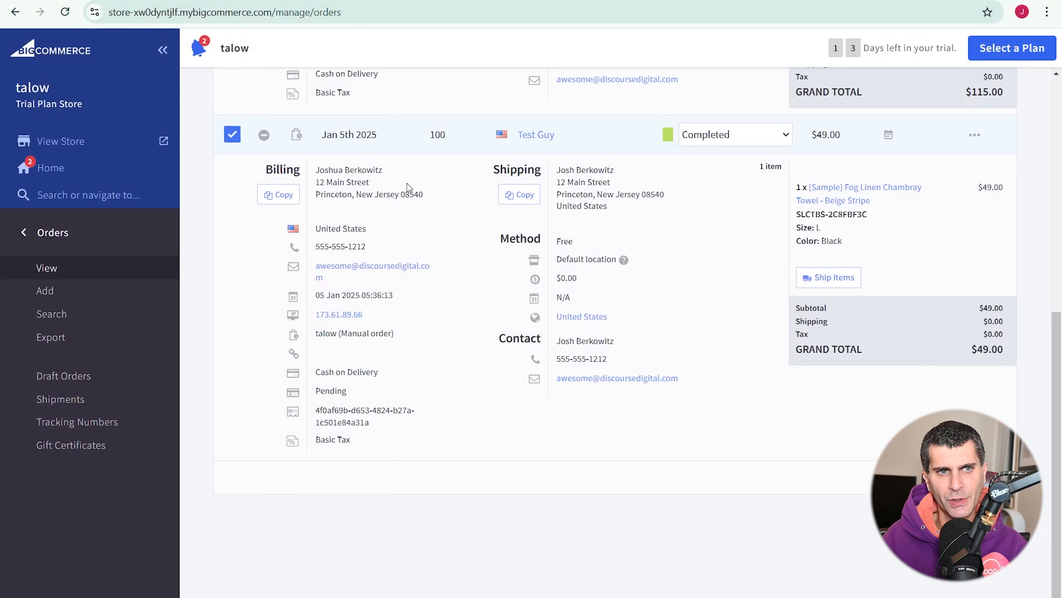
- Collapse orders 101 and 100, re-expand order 100, and open its status timeline
scroll(293, 217, "up", 6)
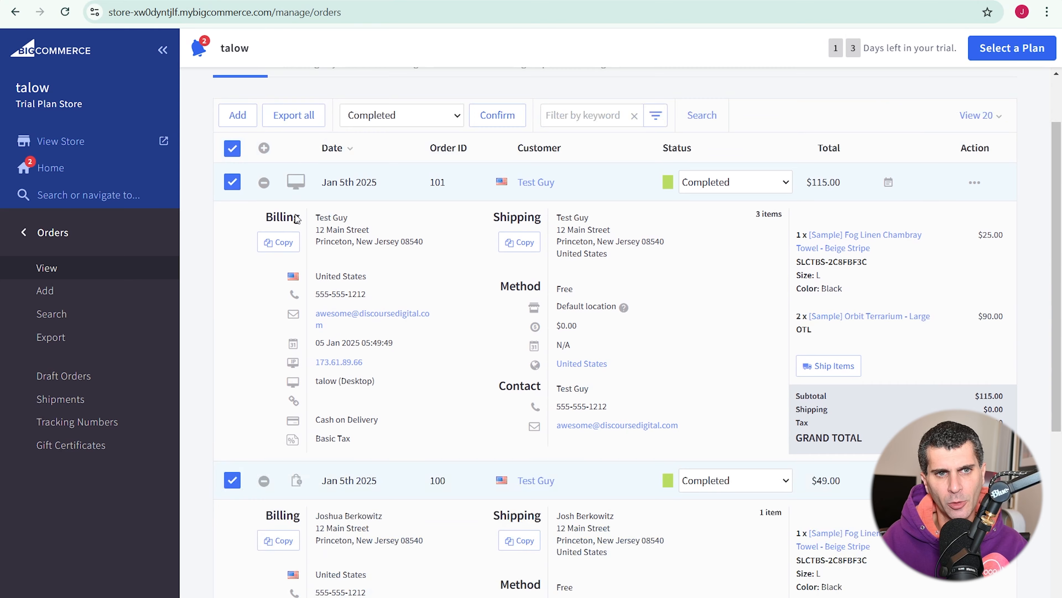
left_click(264, 183)
left_click(264, 221)
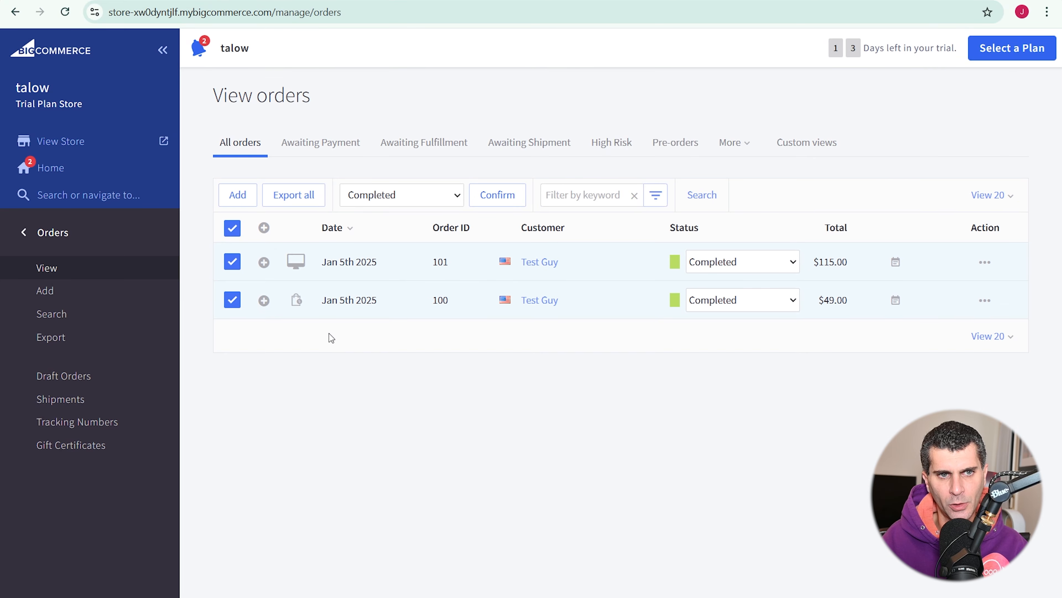
left_click(264, 300)
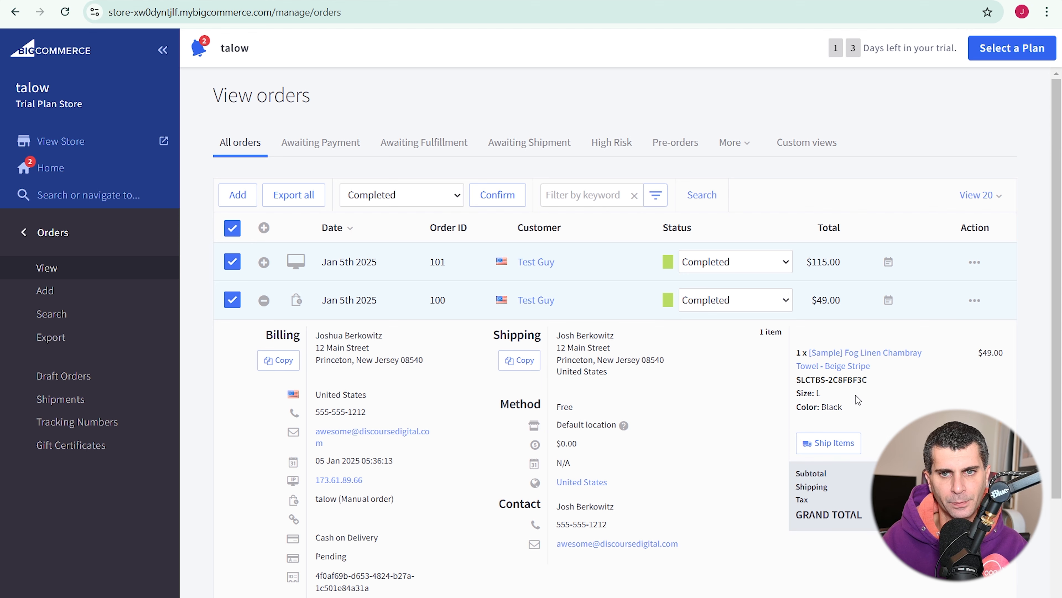
left_click(887, 301)
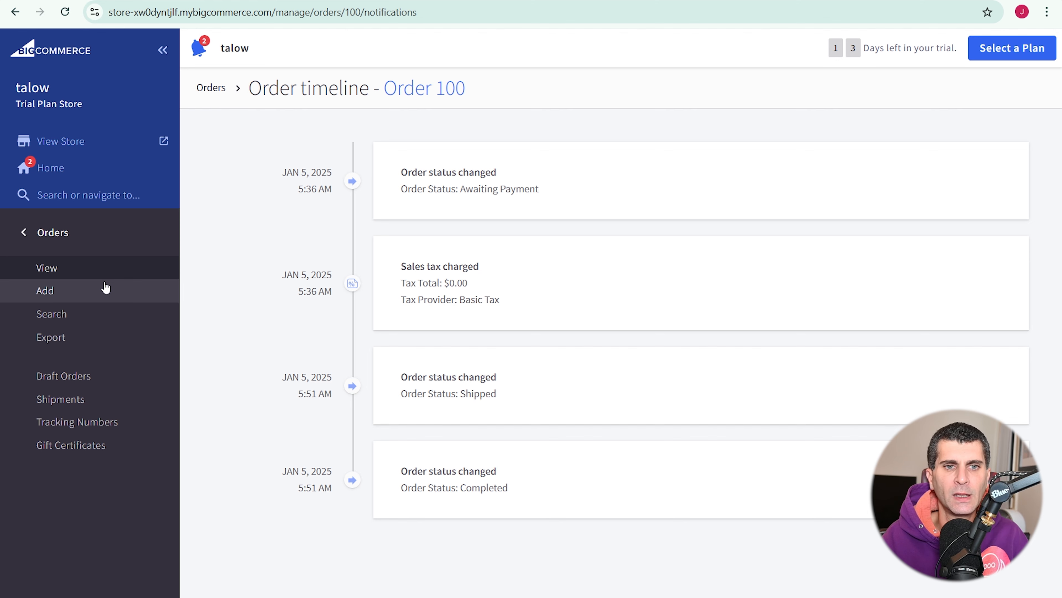
- Return to the orders list, check the Shipments list, and open Tracking Numbers import
left_click(116, 278)
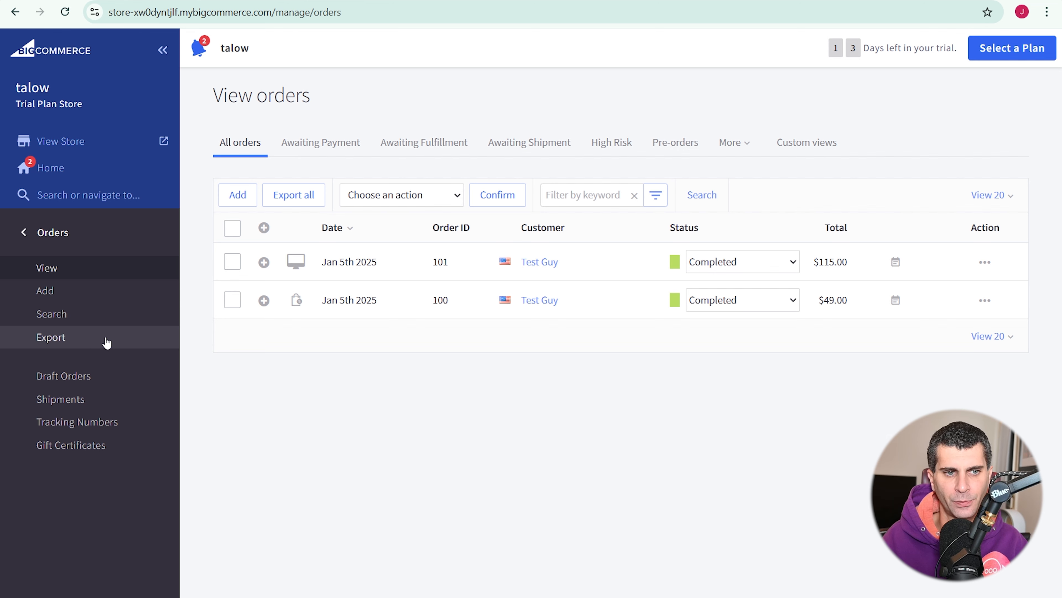
left_click(131, 402)
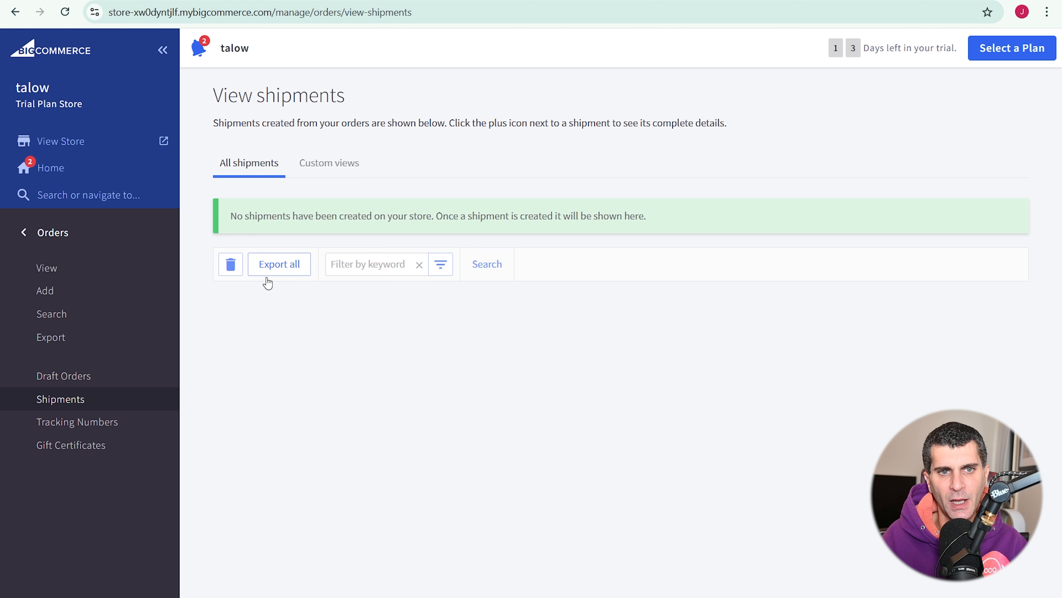
left_click(126, 424)
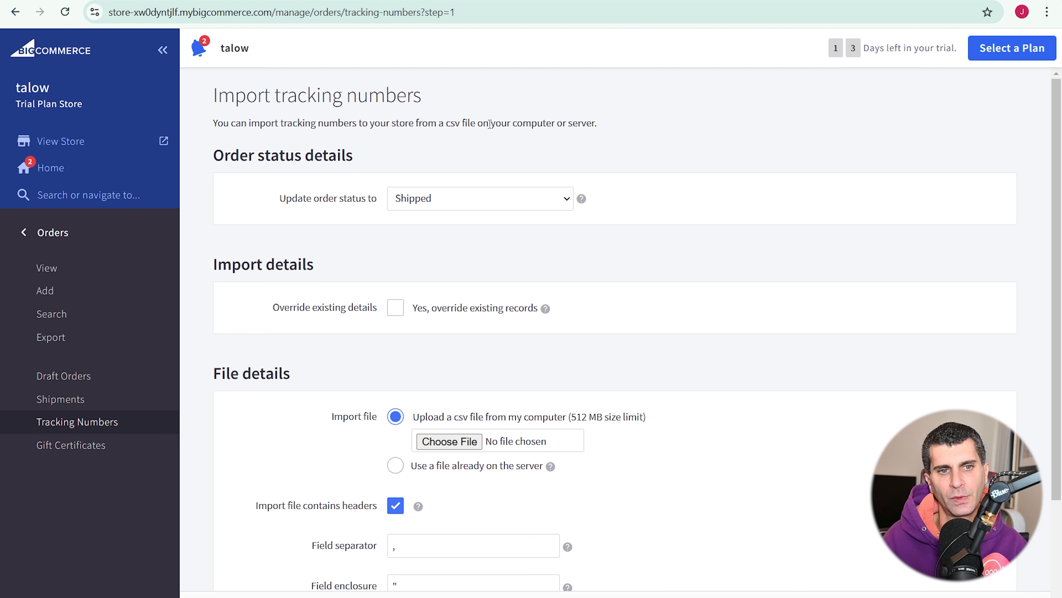
- Review the Import tracking numbers form, then go to the Gift Certificates page
scroll(610, 244, "down", 3)
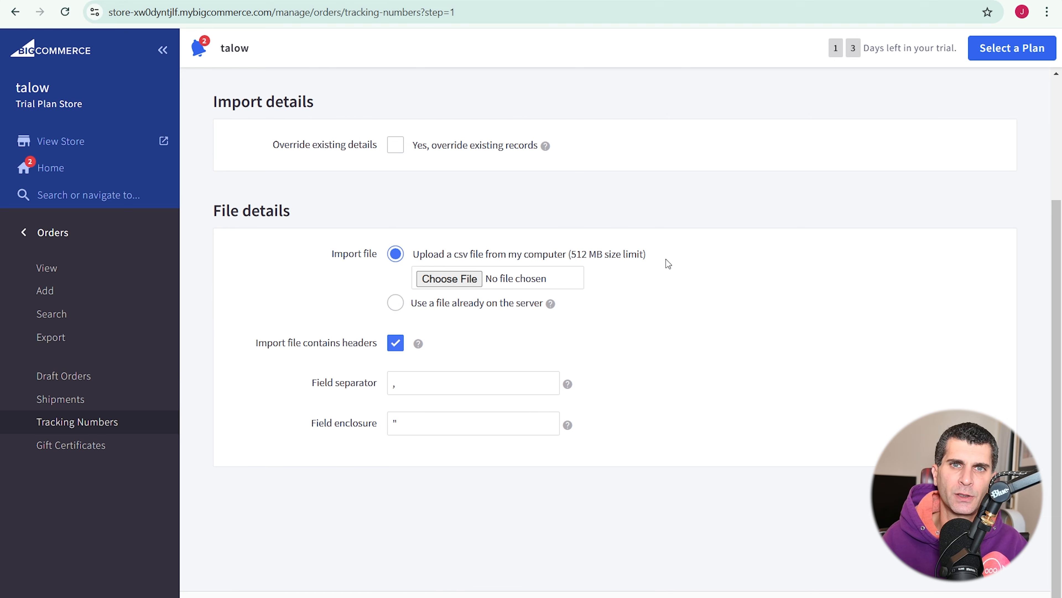
scroll(665, 259, "up", 3)
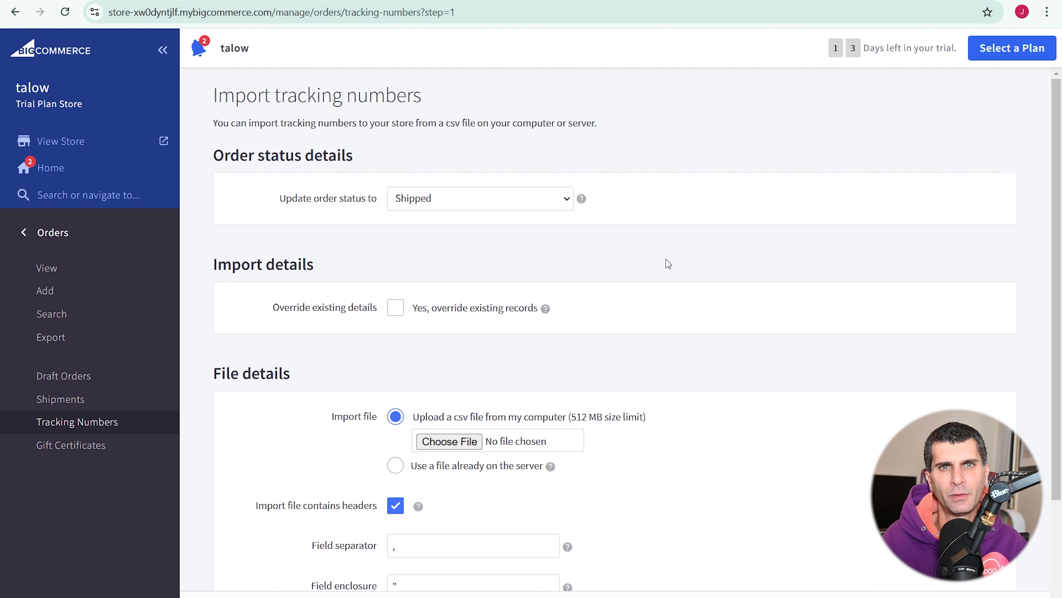
left_click(144, 450)
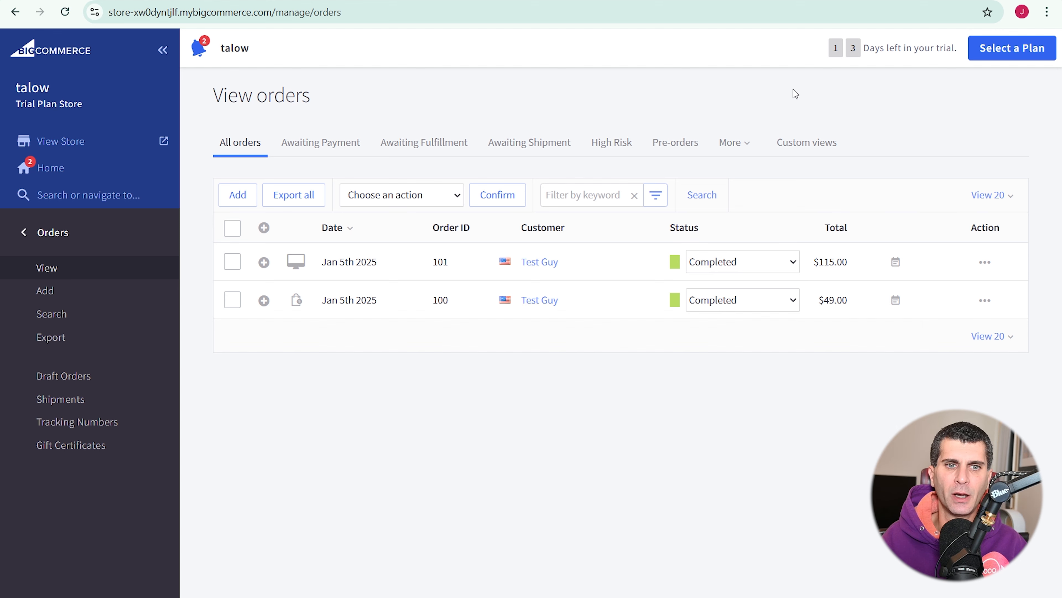
- Filter orders by Awaiting Payment and Awaiting Fulfillment, then reveal the More filters: Incomplete, Archived, Refunded, Shipped
left_click(289, 152)
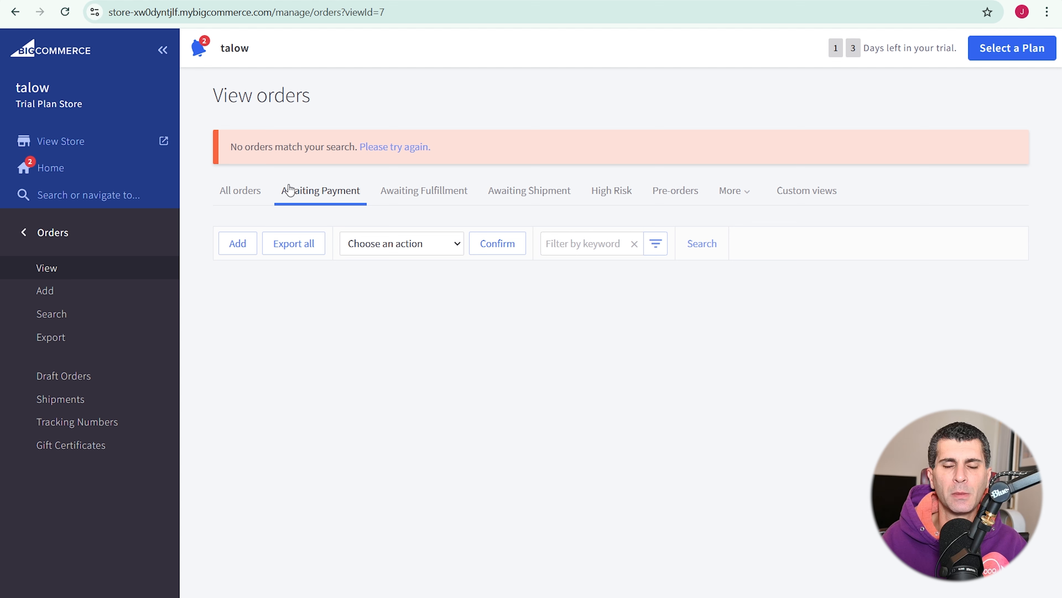
left_click(423, 190)
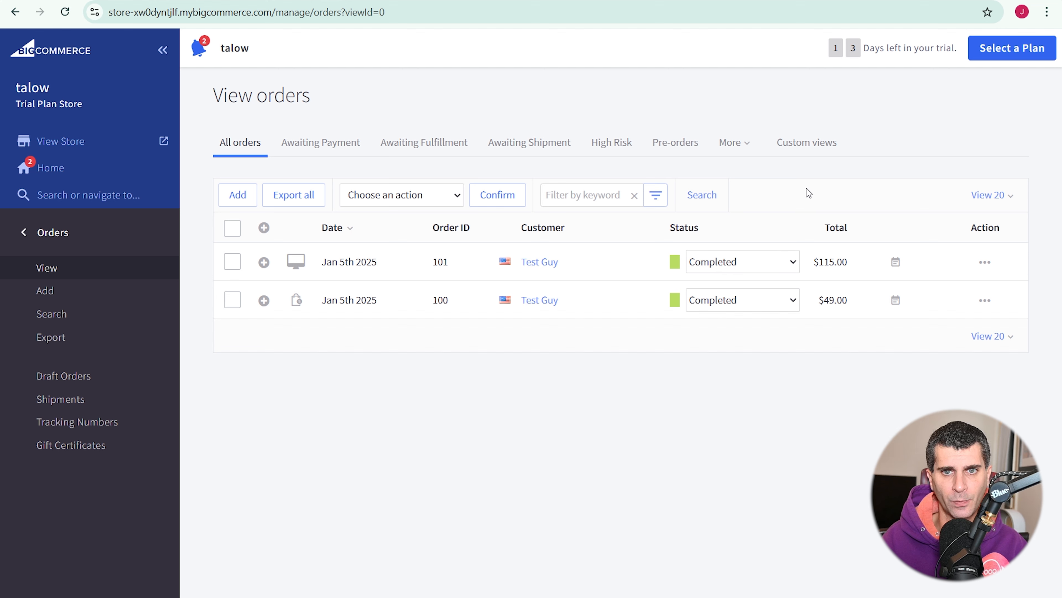
left_click(749, 147)
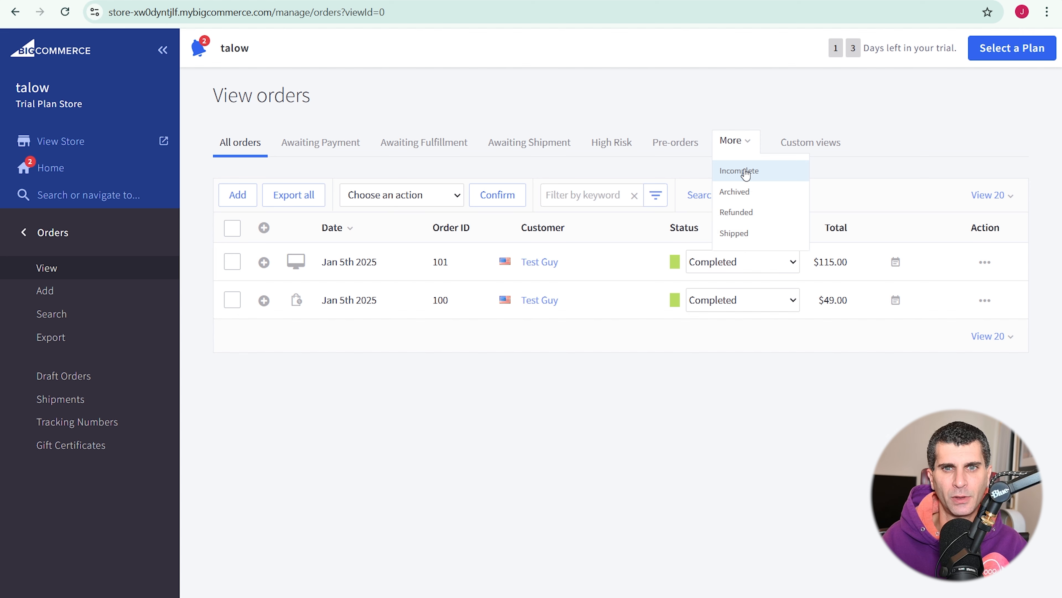
left_click(810, 142)
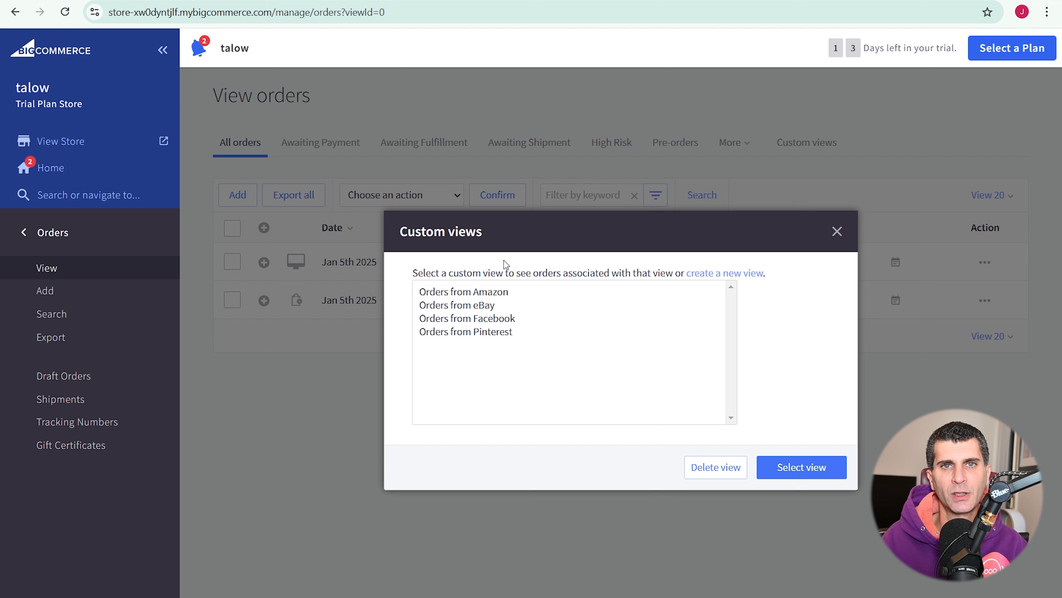
left_click(501, 292)
left_click(502, 305)
left_click(504, 322)
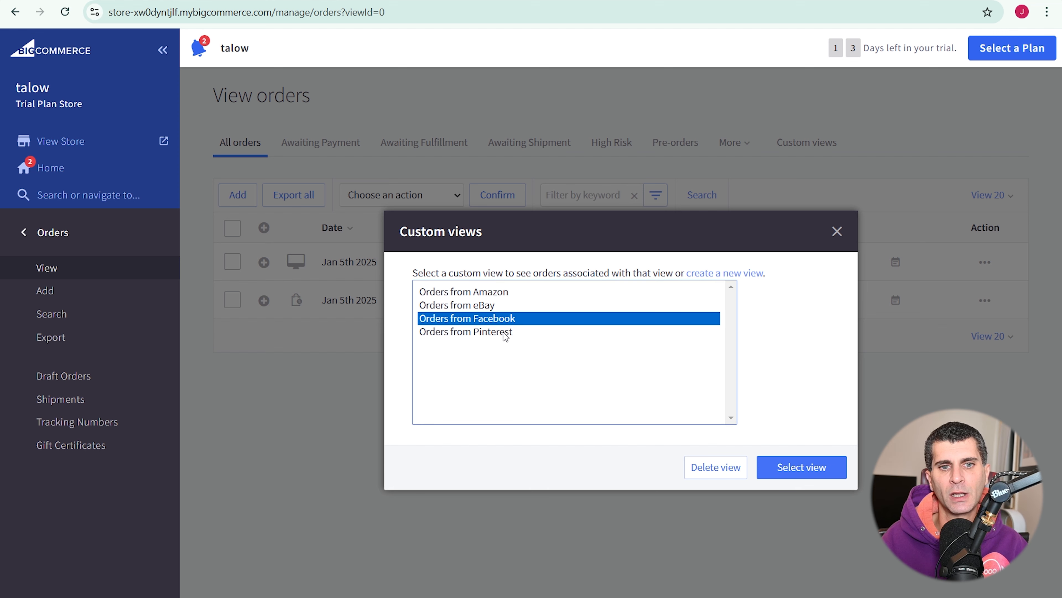
left_click(503, 332)
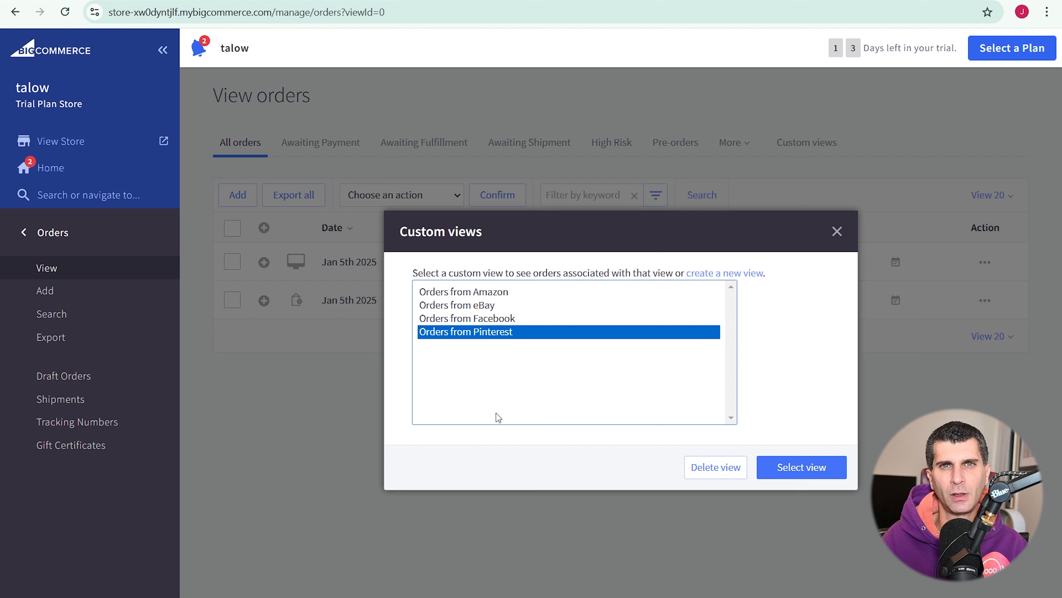
left_click(746, 273)
scroll(752, 335, "down", 5)
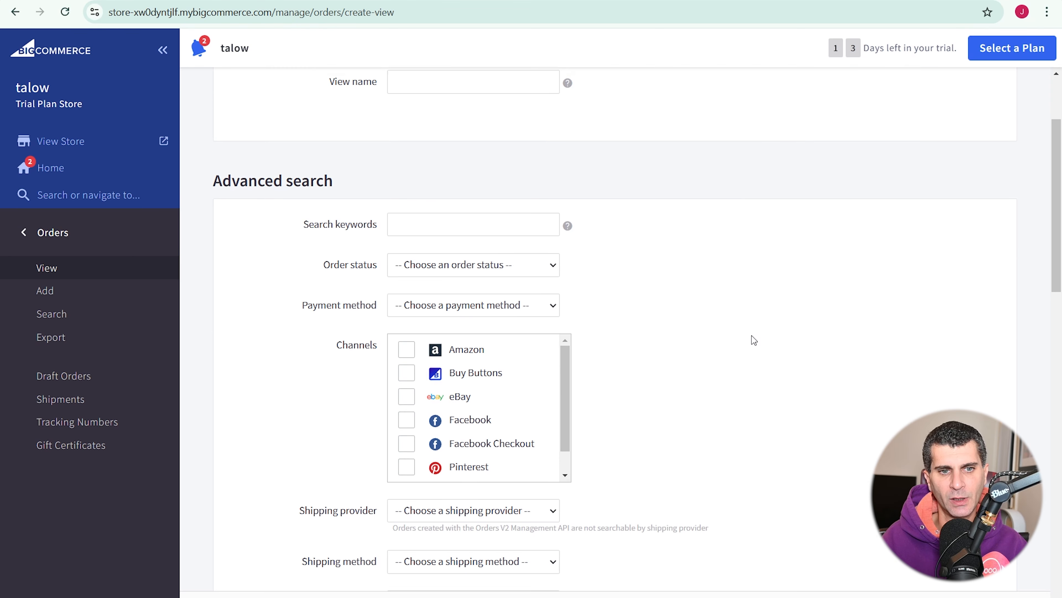
scroll(752, 335, "down", 8)
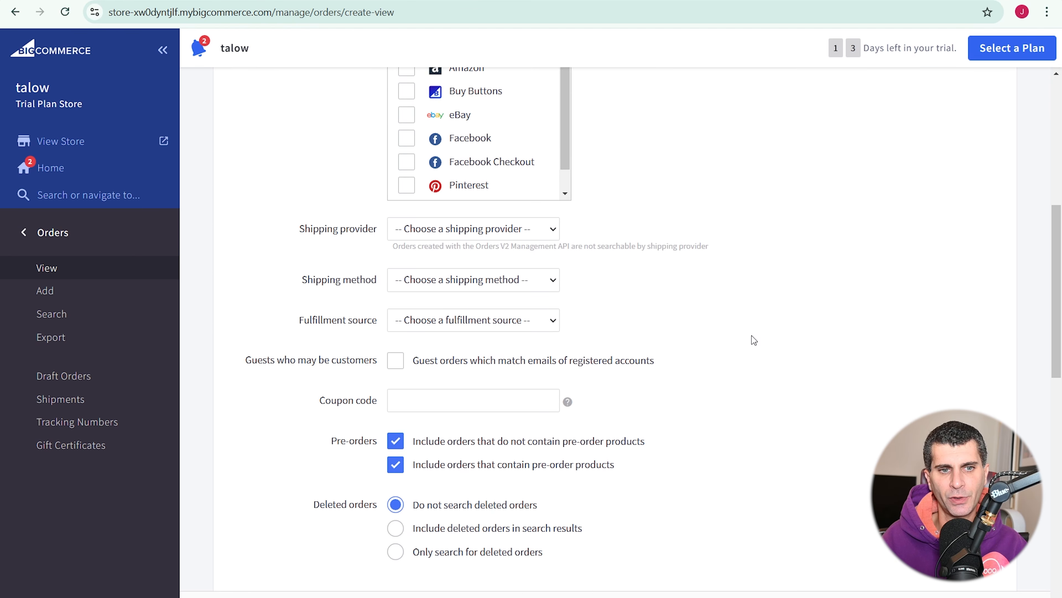
scroll(752, 335, "down", 5)
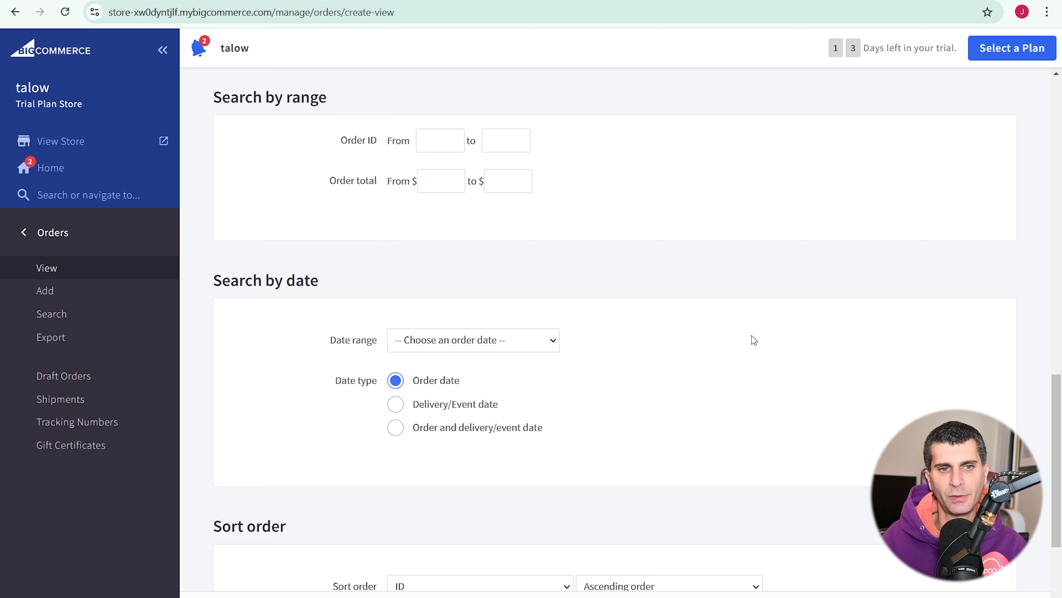
scroll(752, 335, "down", 5)
left_click(957, 597)
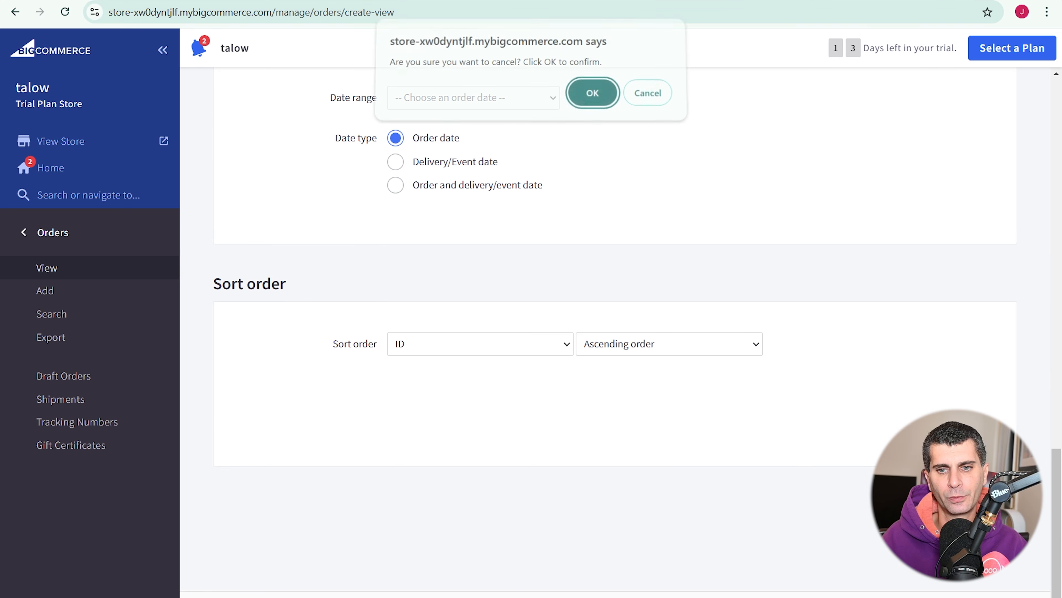
left_click(609, 103)
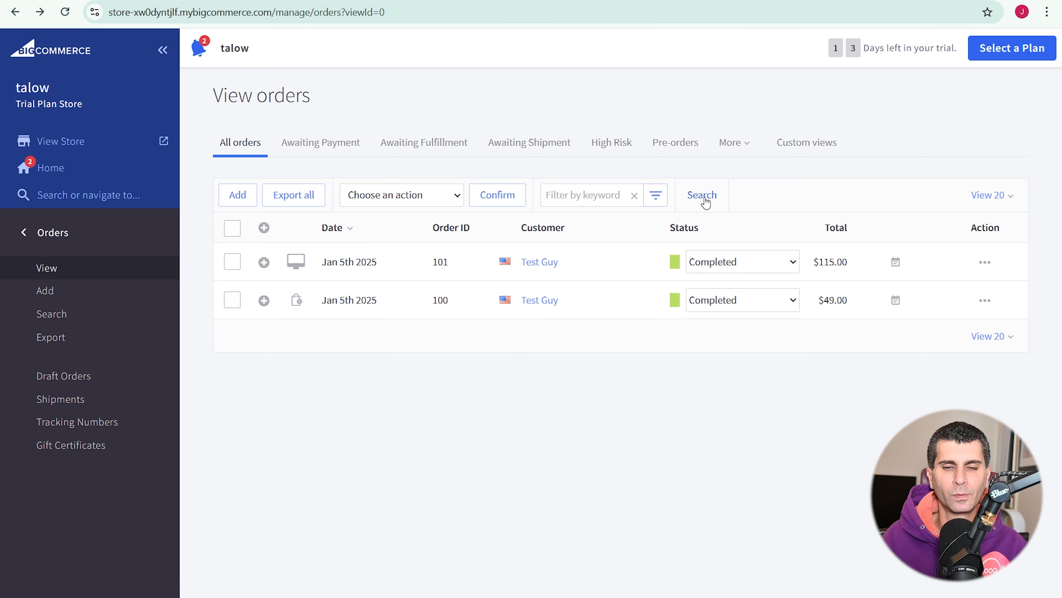